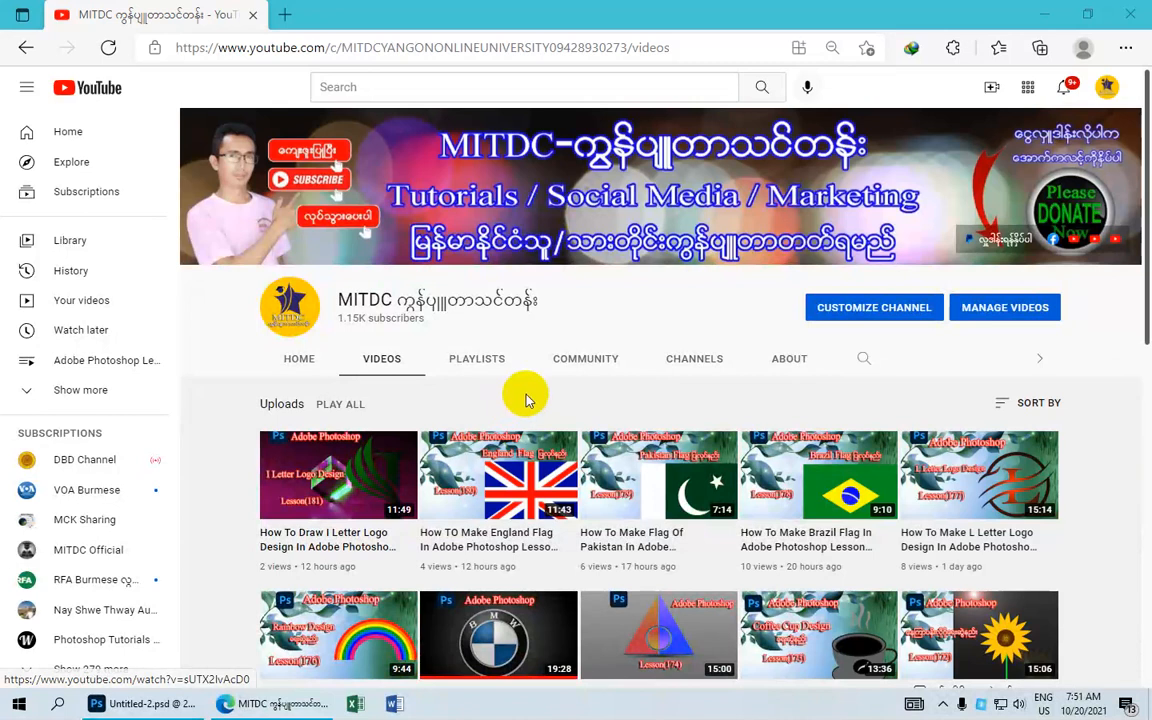
Switch to Photoshop and examine the finished PIXO logo as the reference design.
left_click(1044, 14)
scroll(586, 458, "up", 2)
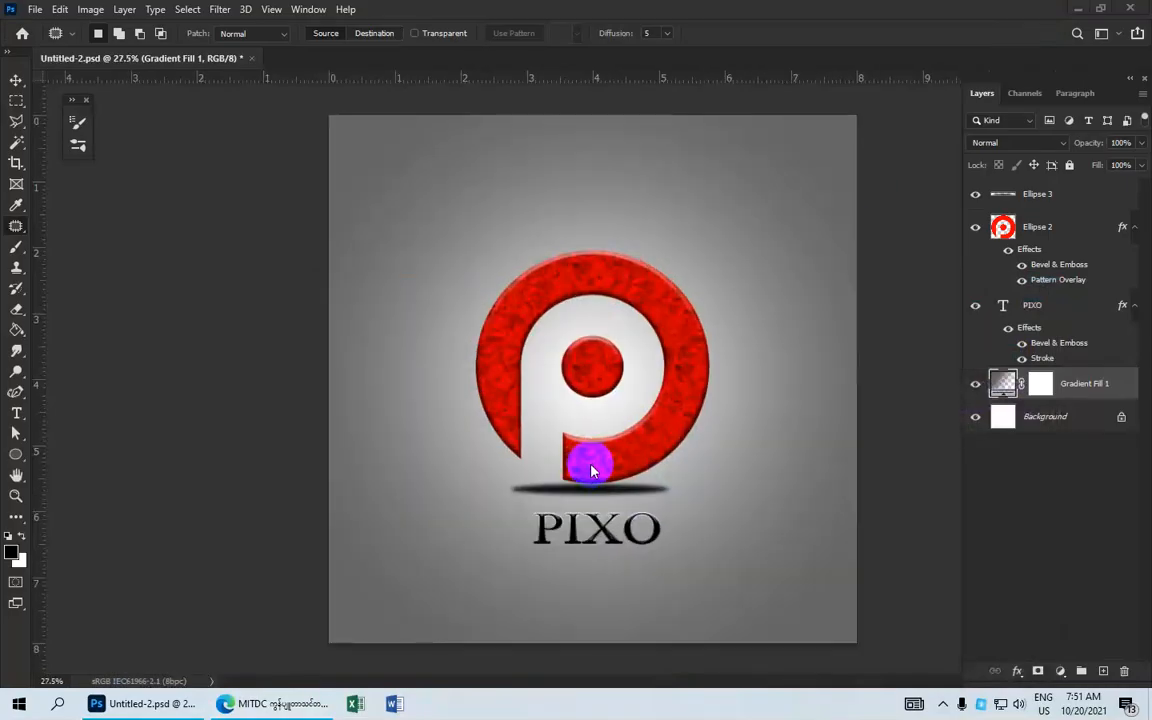
scroll(590, 476, "down", 2)
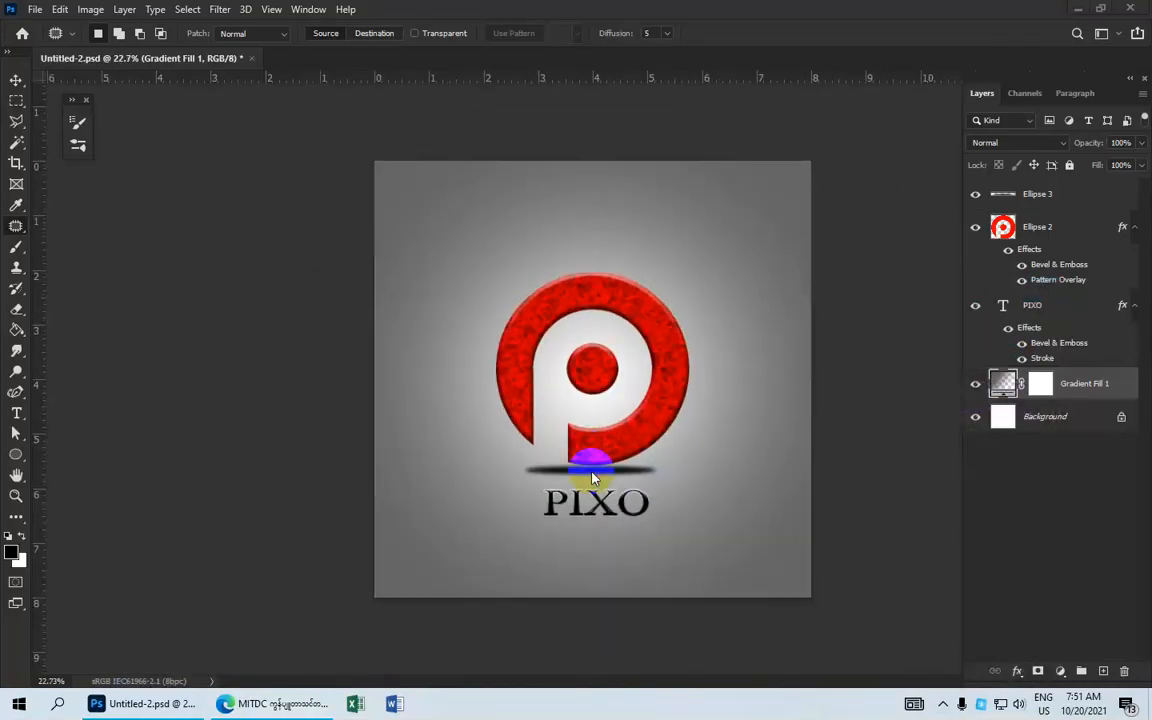
Start a new document from the Photo presets with a width and height of 8 inches.
left_click(36, 10)
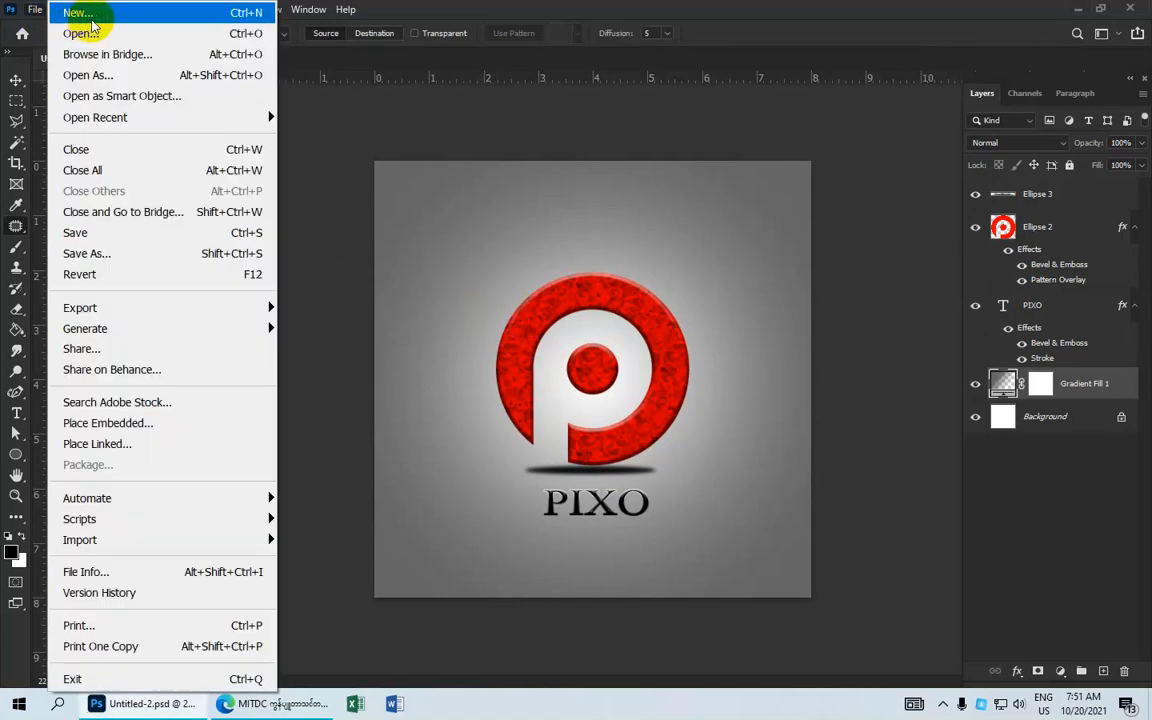
left_click(88, 14)
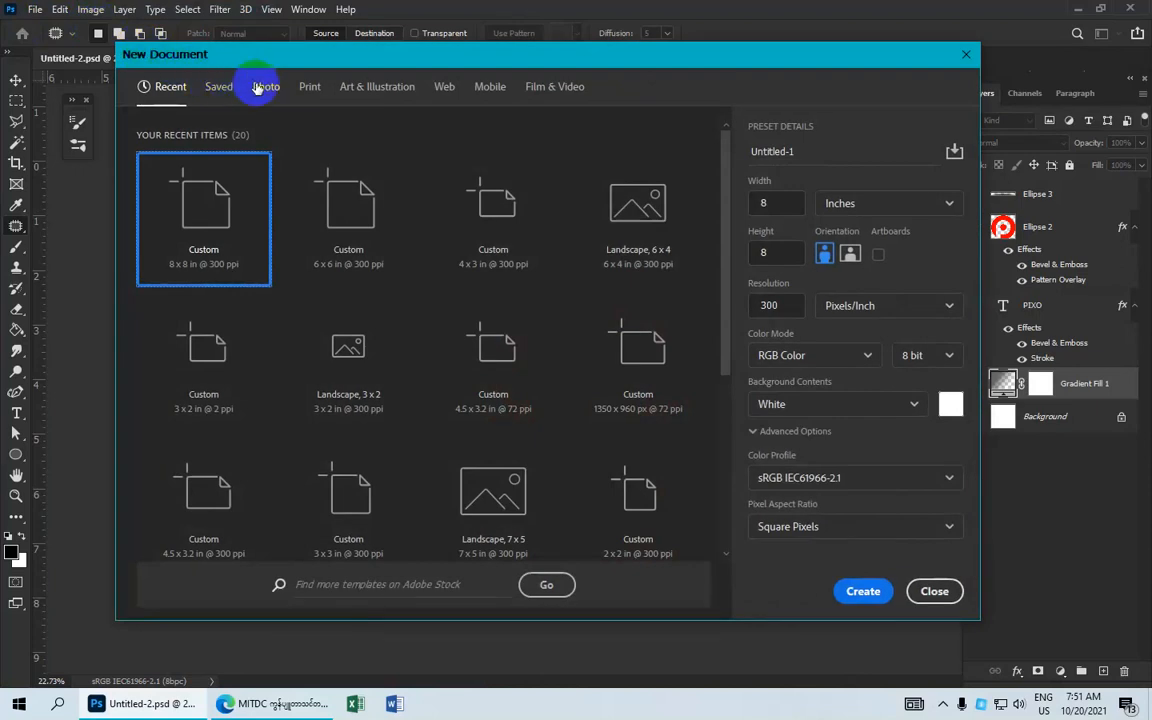
left_click(262, 87)
left_click(668, 164)
left_click(760, 202)
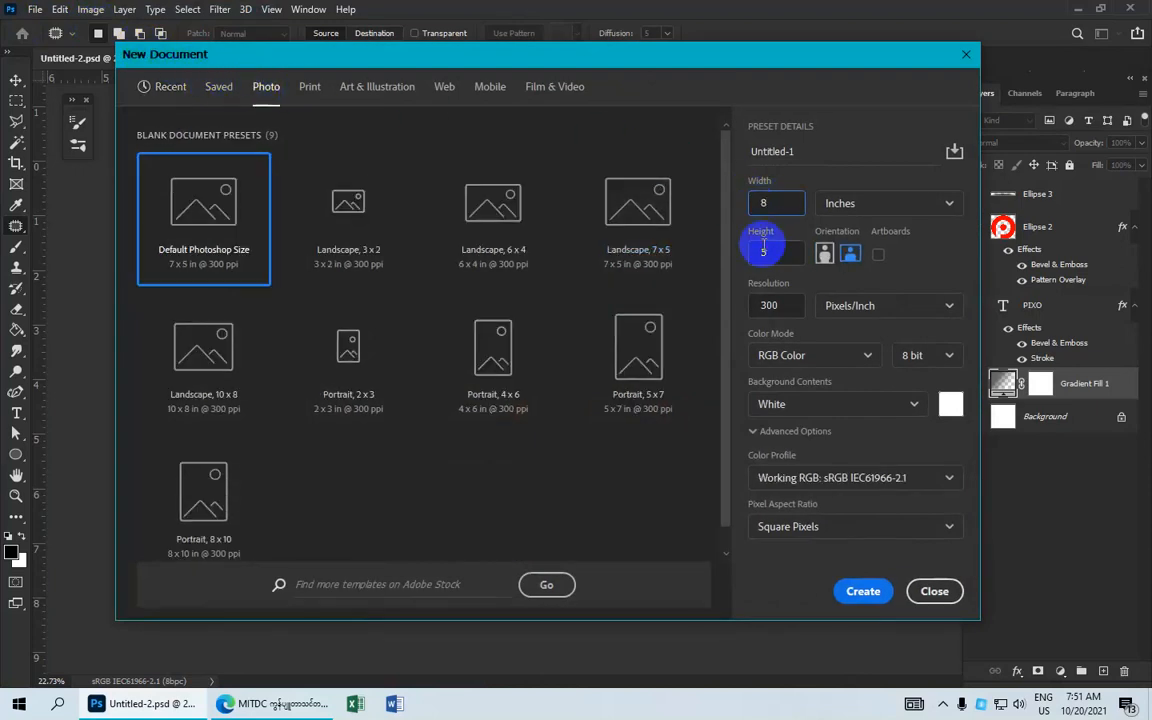
left_click(757, 244)
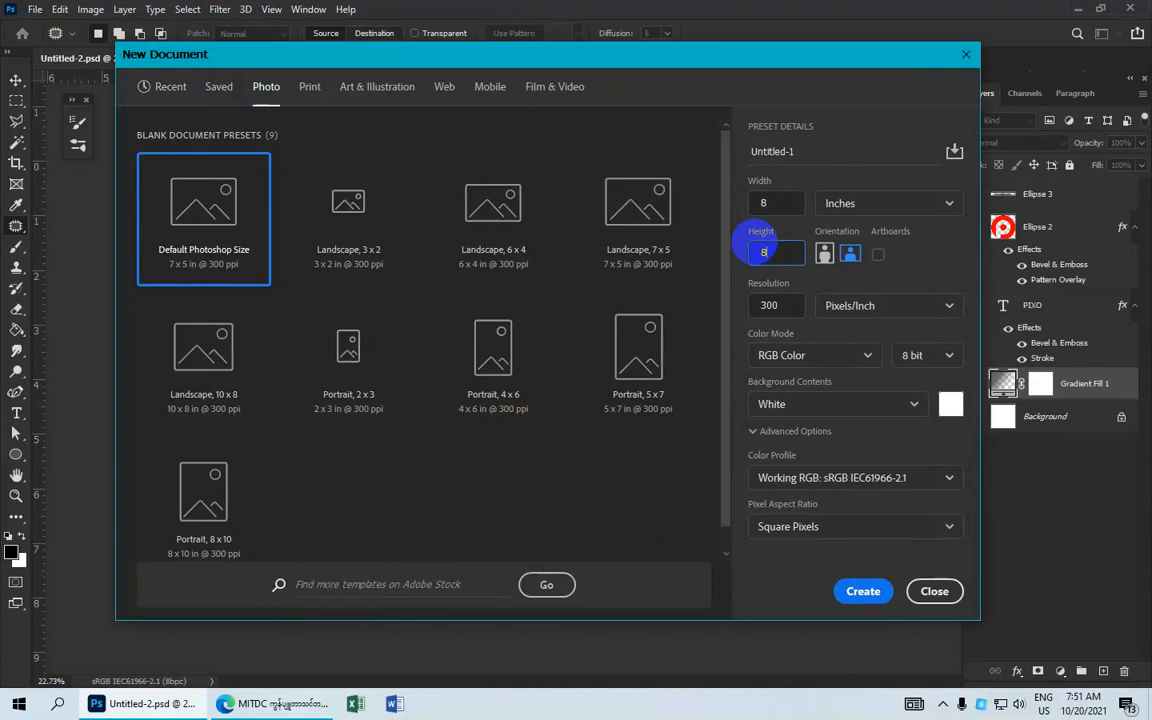
left_click(855, 205)
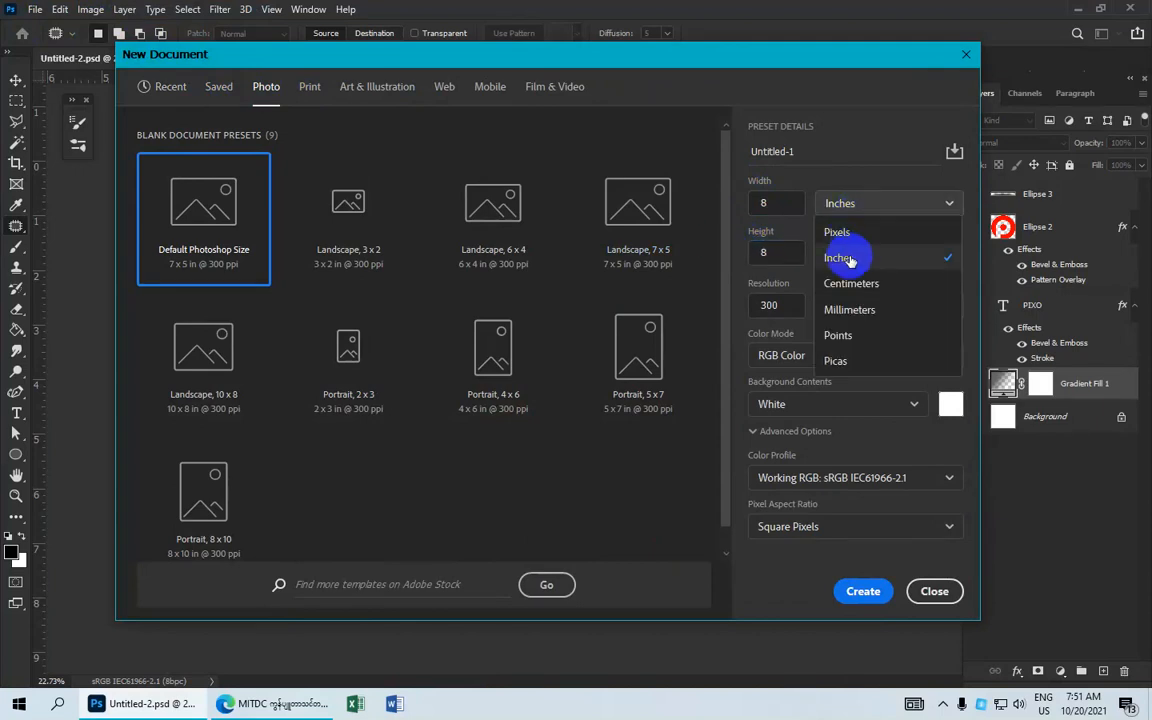
left_click(848, 259)
Set the new document's resolution to 300 pixels/inch and its color mode to 8-bit RGB Color.
left_click(766, 305)
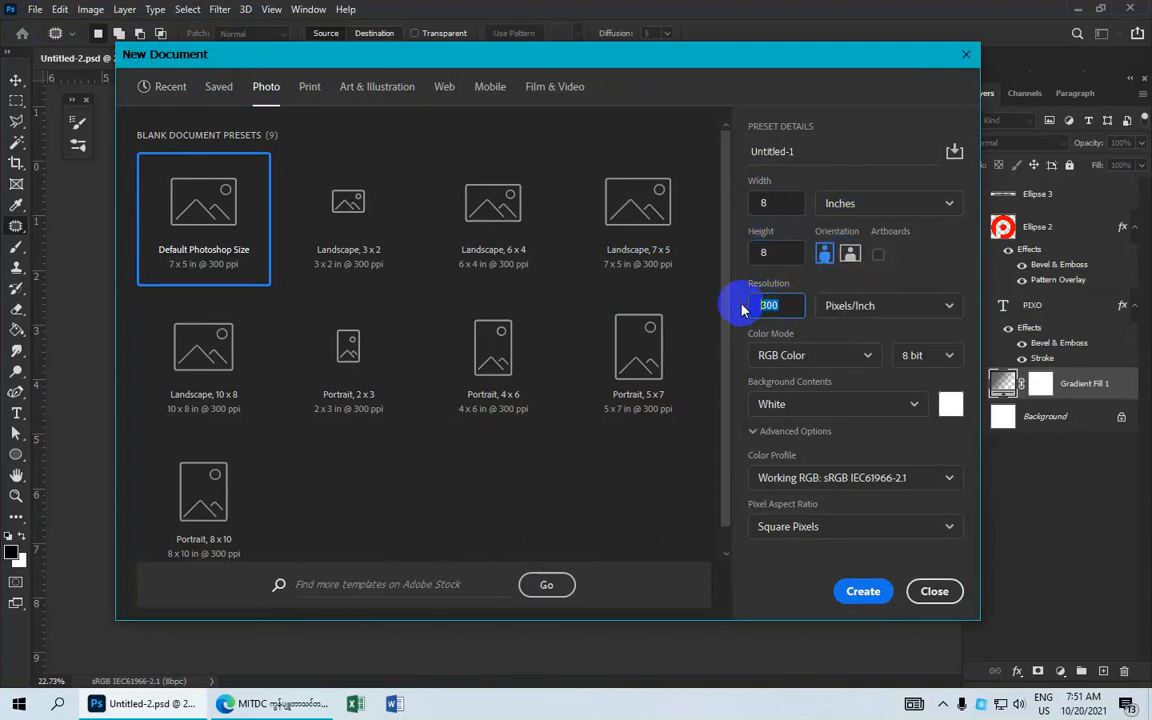
left_click(893, 307)
left_click(873, 338)
left_click(818, 353)
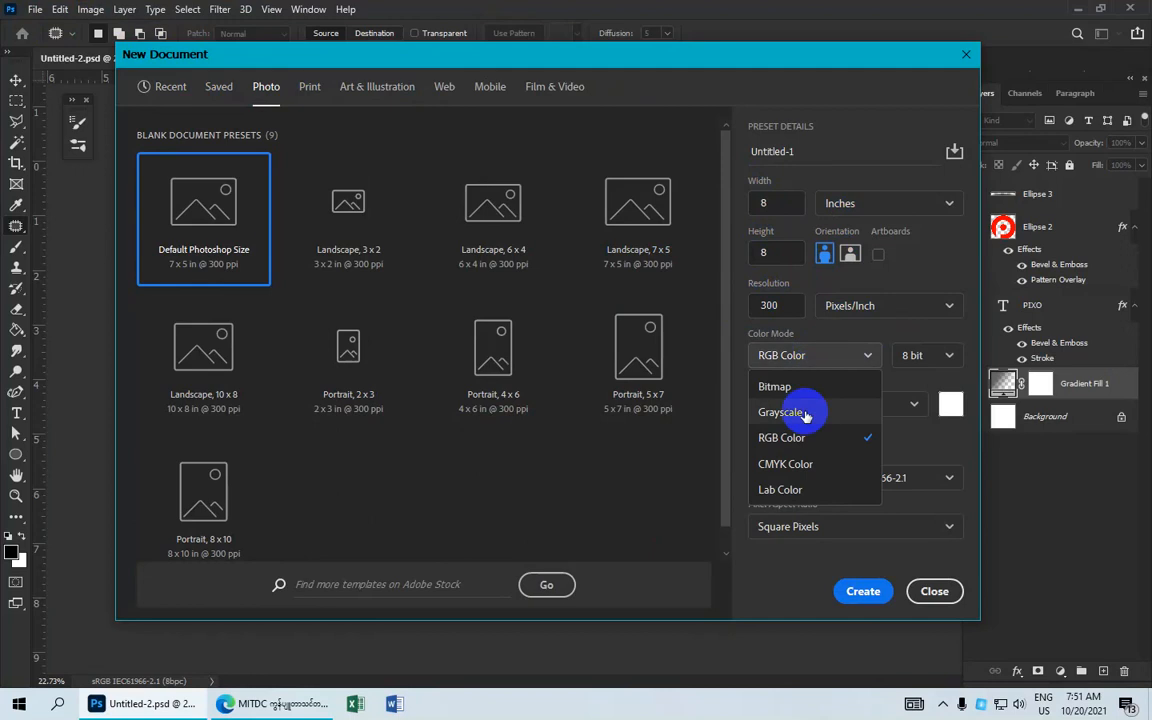
left_click(802, 437)
left_click(946, 372)
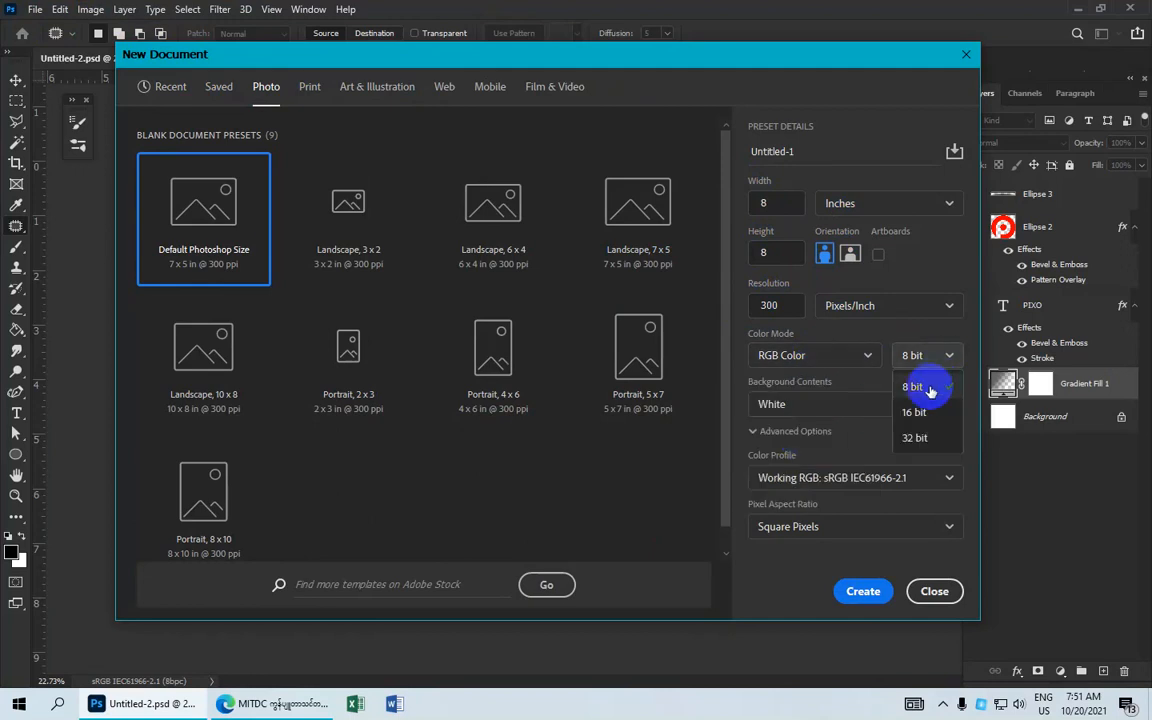
left_click(922, 380)
Choose white background contents and square pixels, and create the document with the name PIXO Logo.
left_click(824, 412)
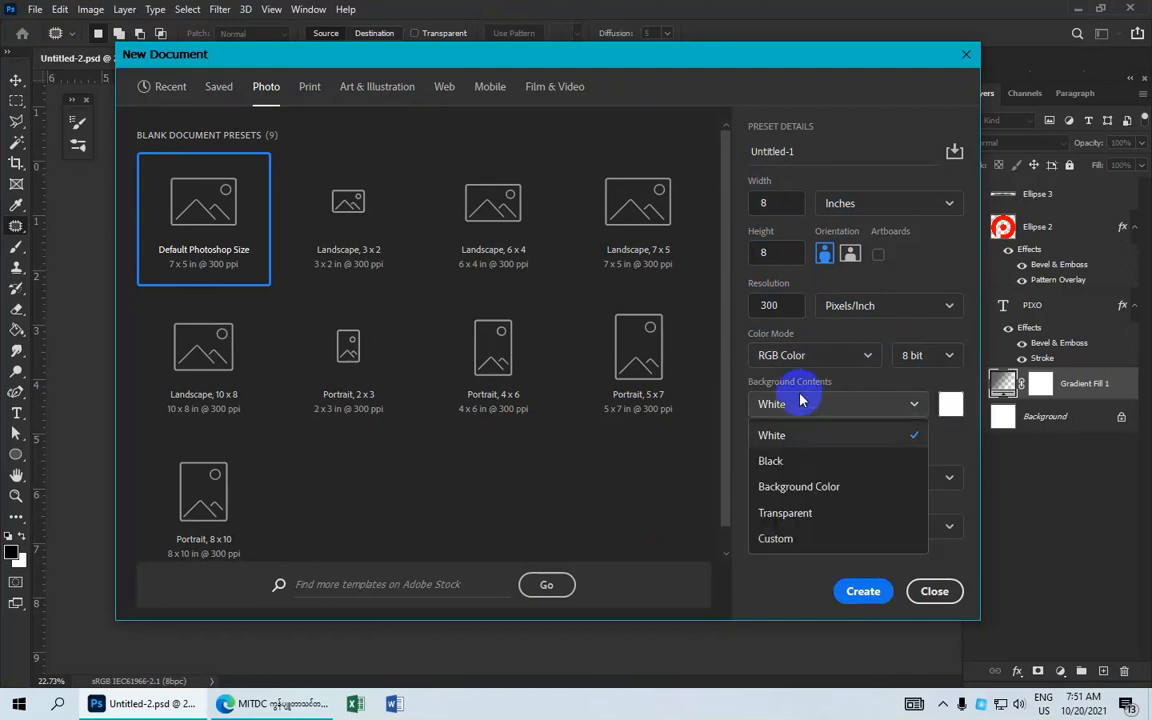
left_click(796, 444)
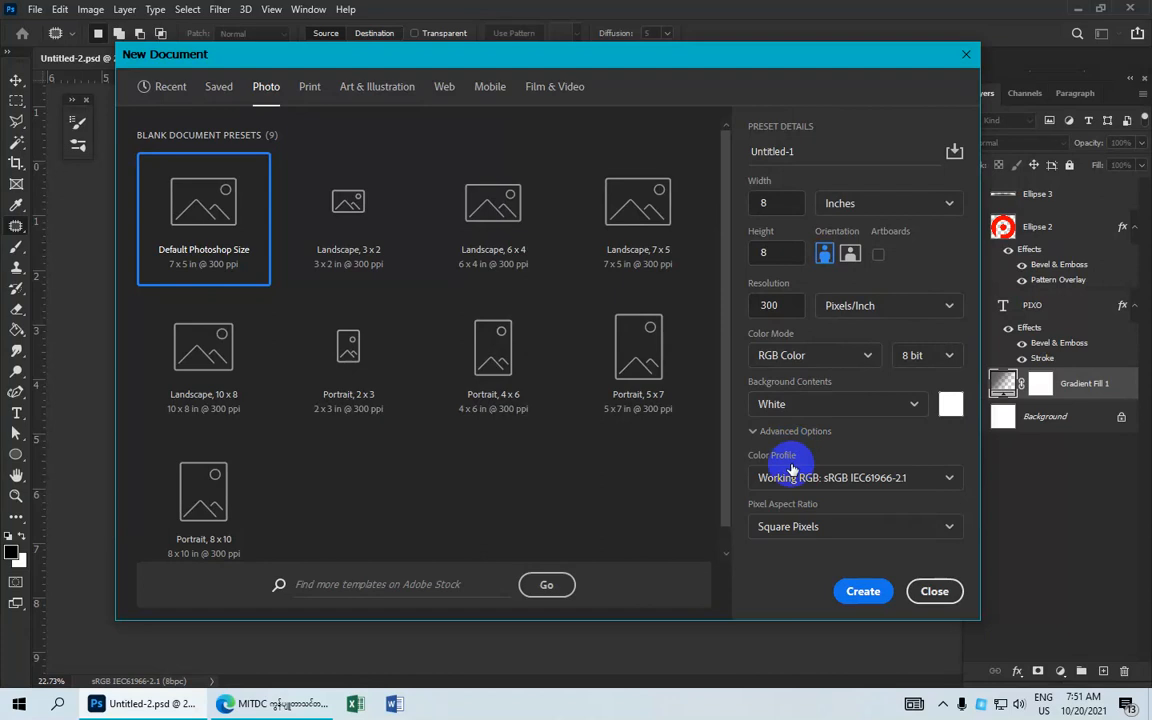
left_click(796, 528)
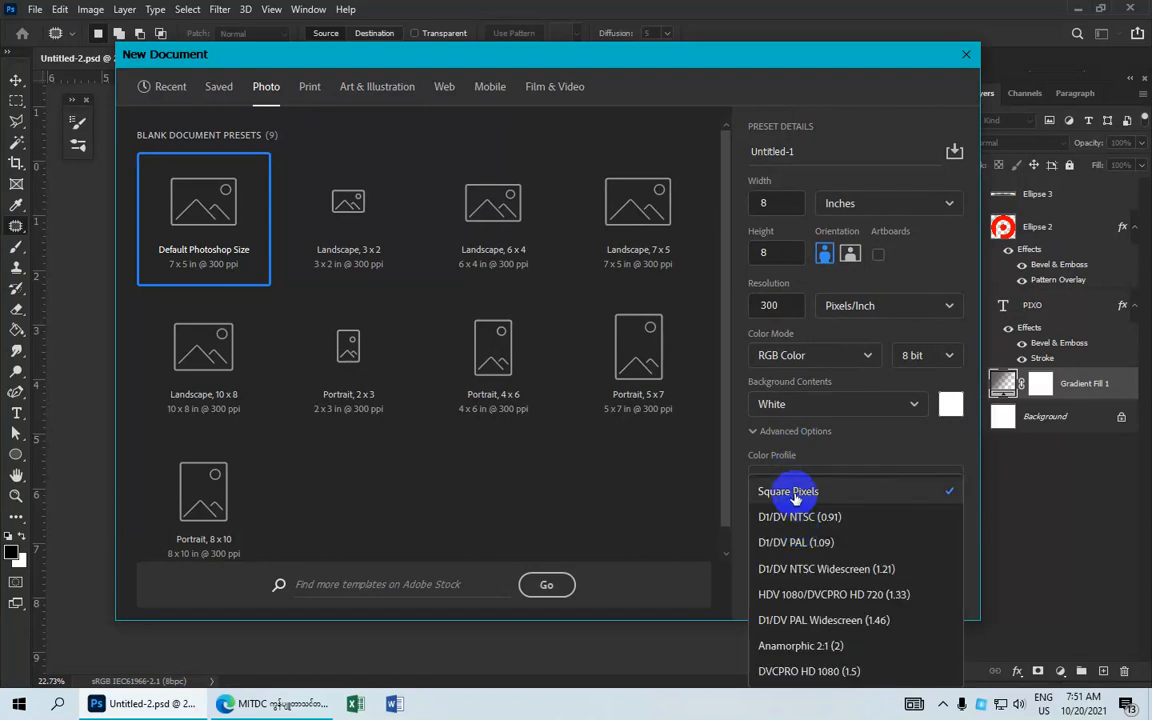
left_click(792, 492)
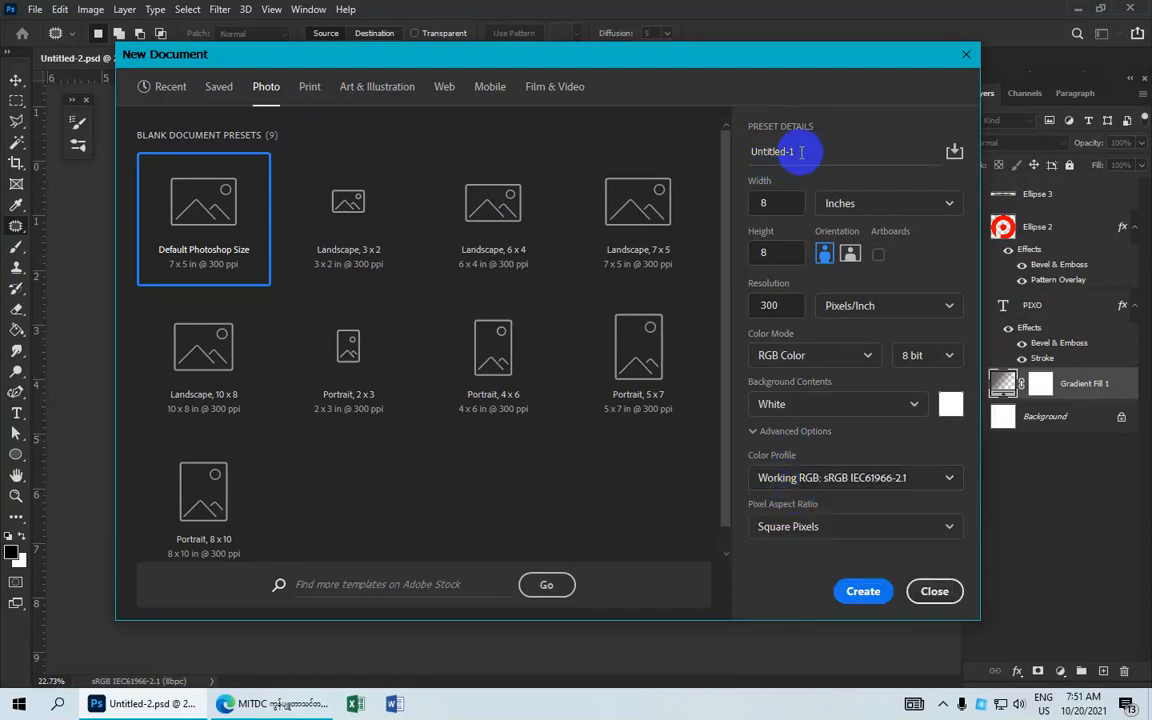
left_click_drag(798, 151, 738, 149)
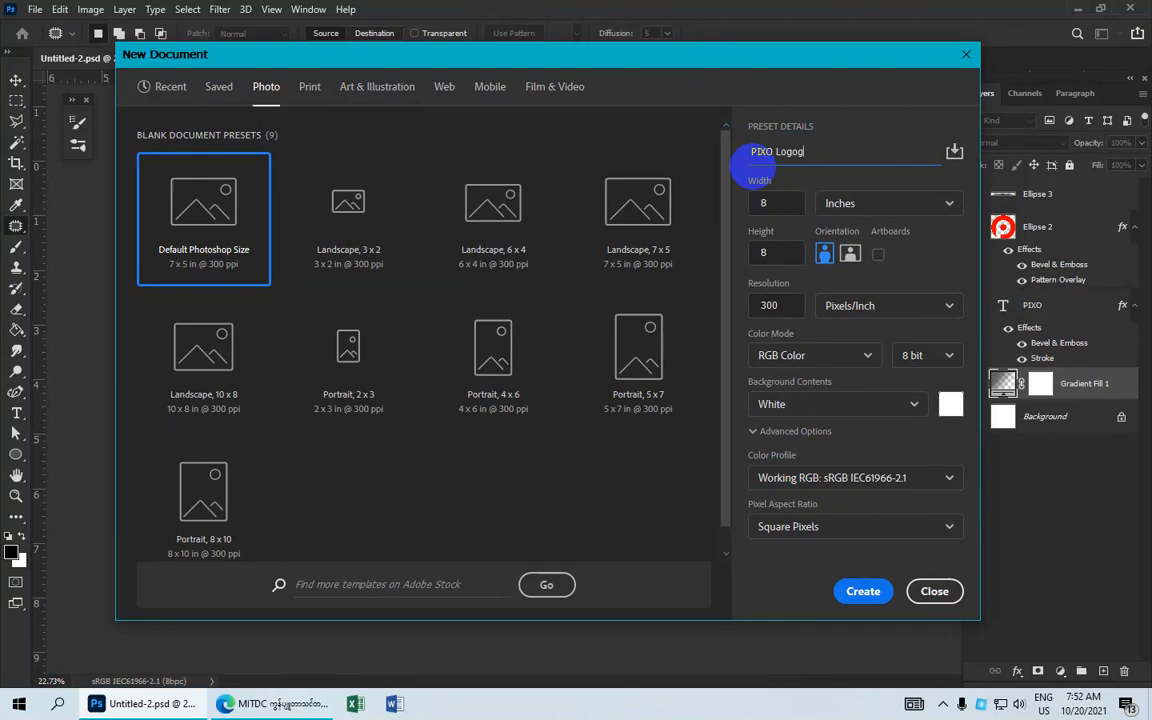
left_click(858, 588)
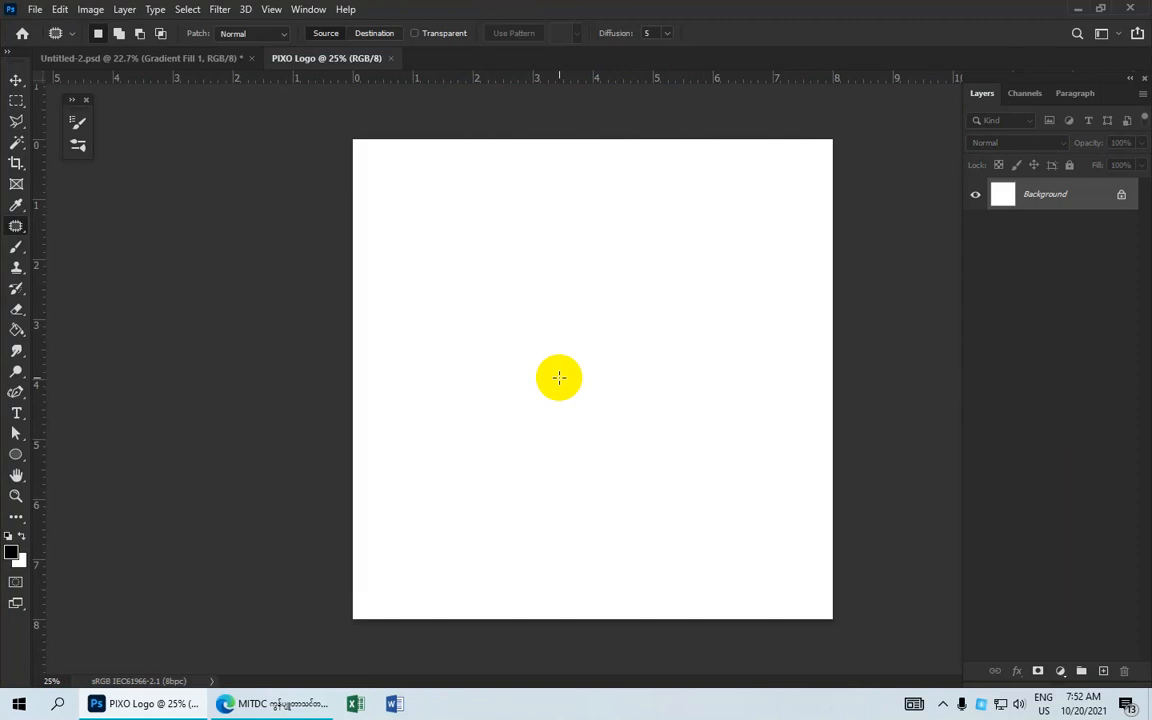
Add a vertical guide at 50% of the canvas width.
scroll(559, 377, "down", 1)
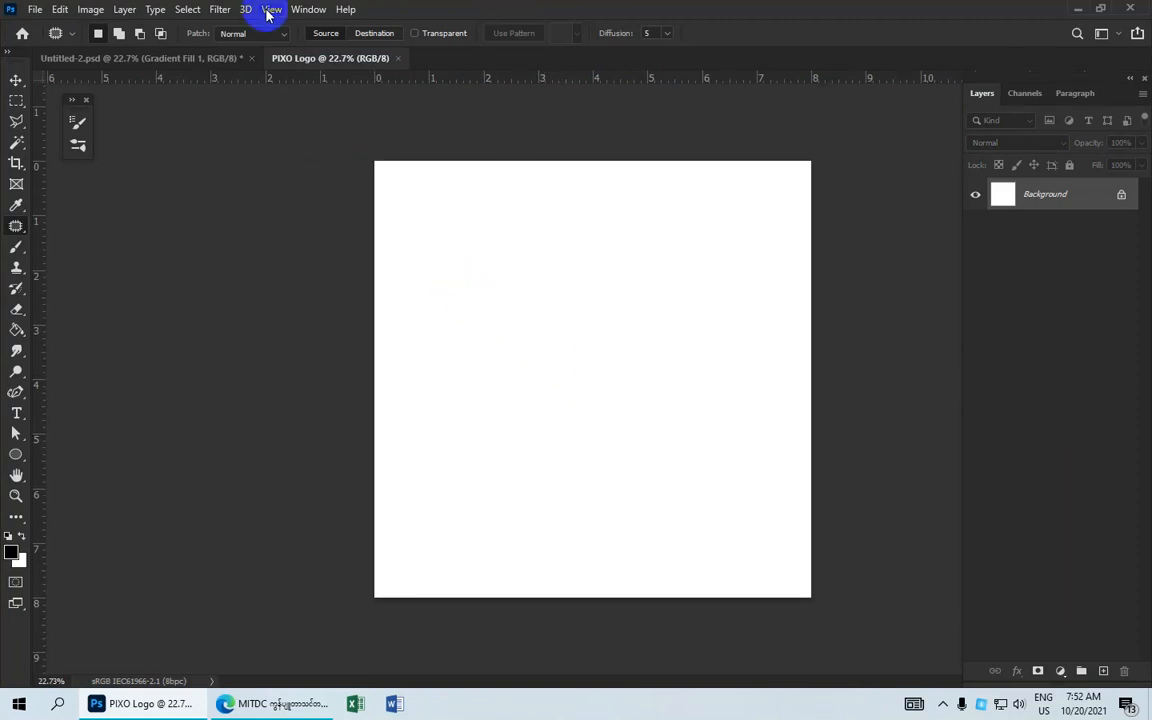
left_click(268, 11)
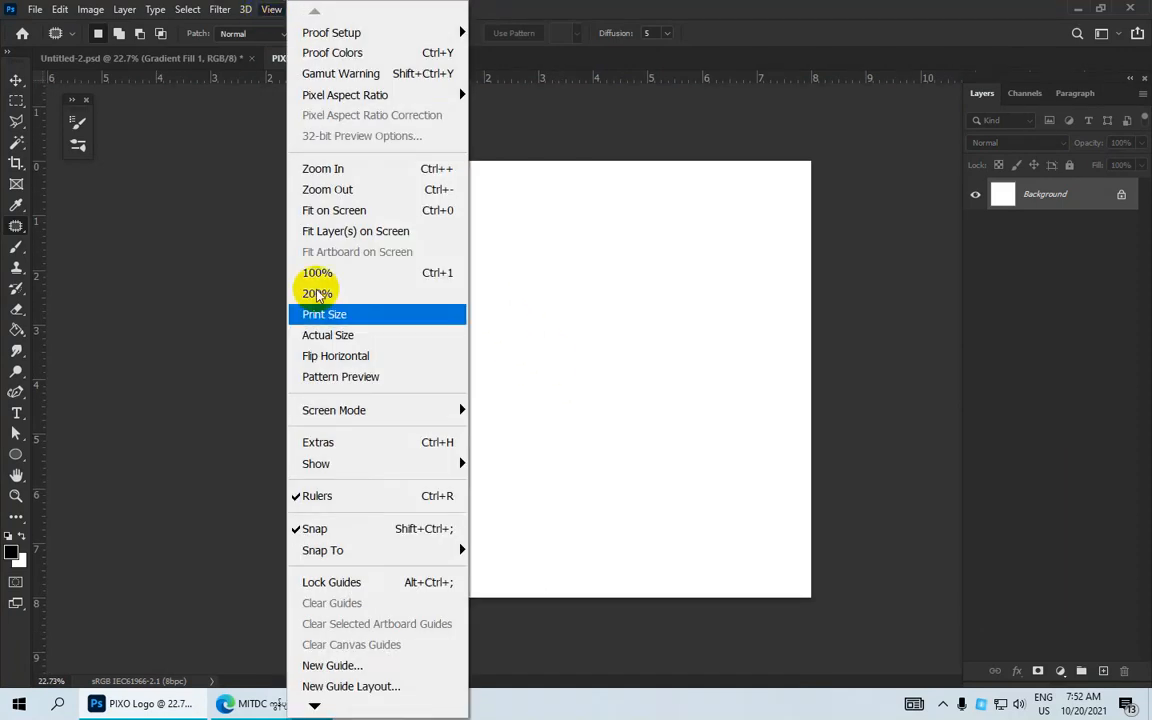
left_click(349, 666)
left_click(437, 249)
left_click(400, 218)
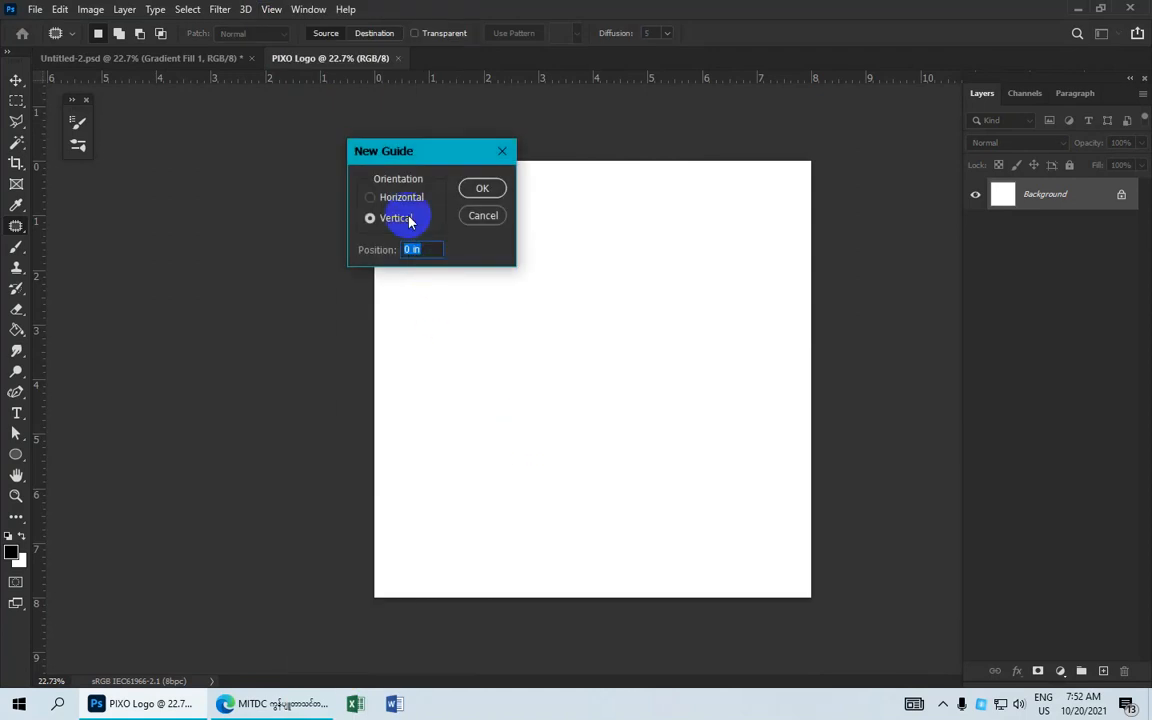
left_click_drag(425, 250, 398, 250)
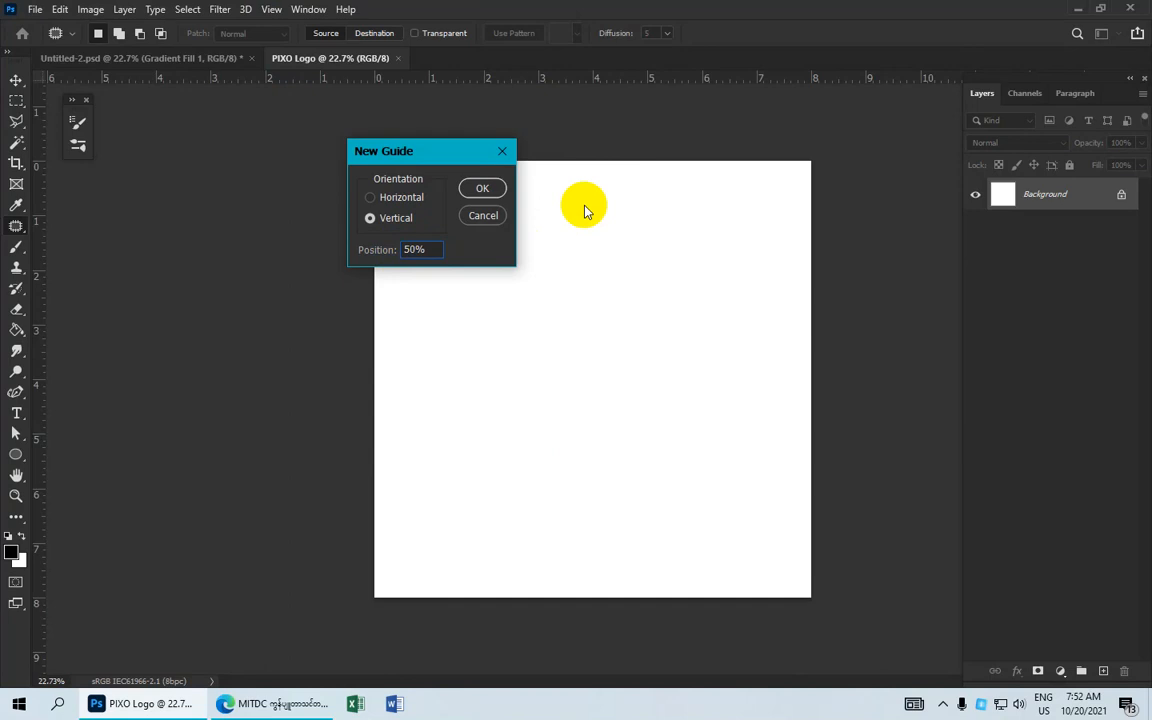
left_click(484, 190)
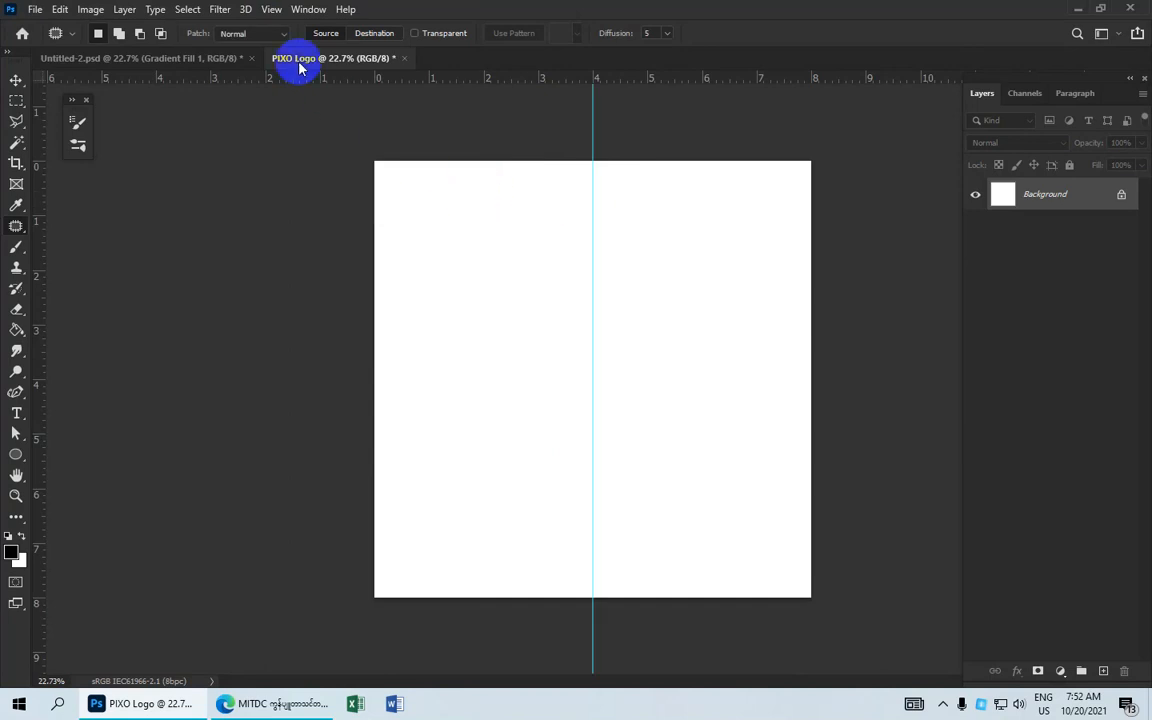
Add a horizontal guide at 50% of the canvas height.
left_click(271, 10)
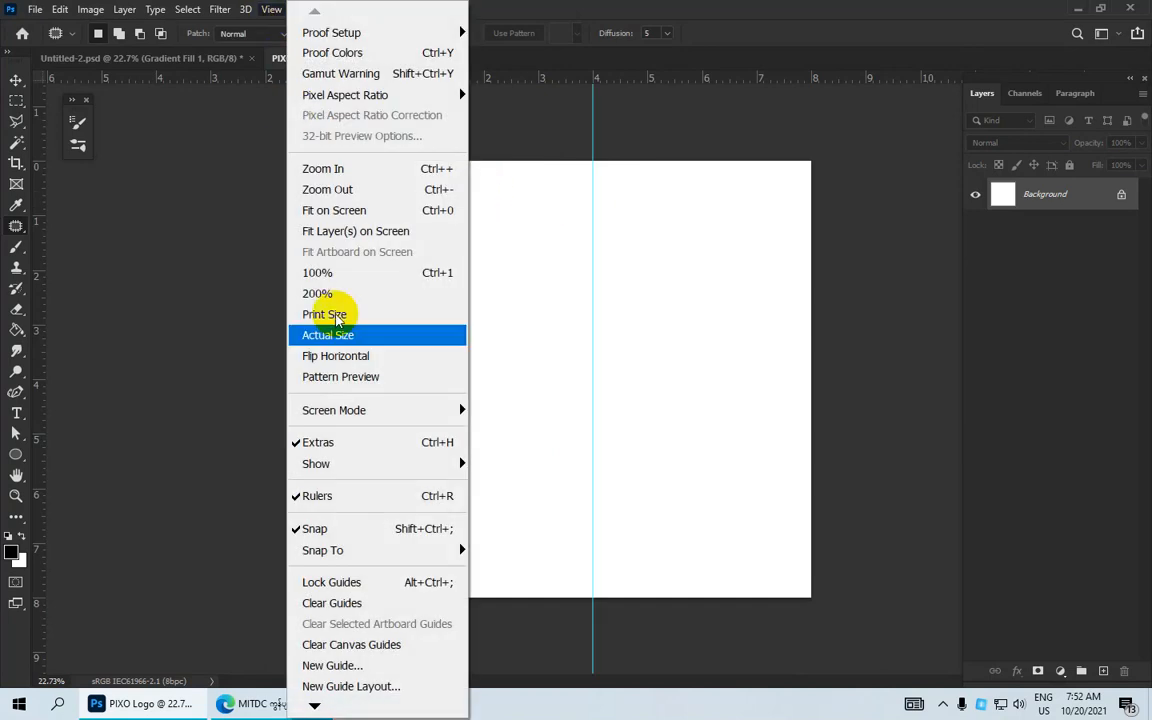
left_click(321, 665)
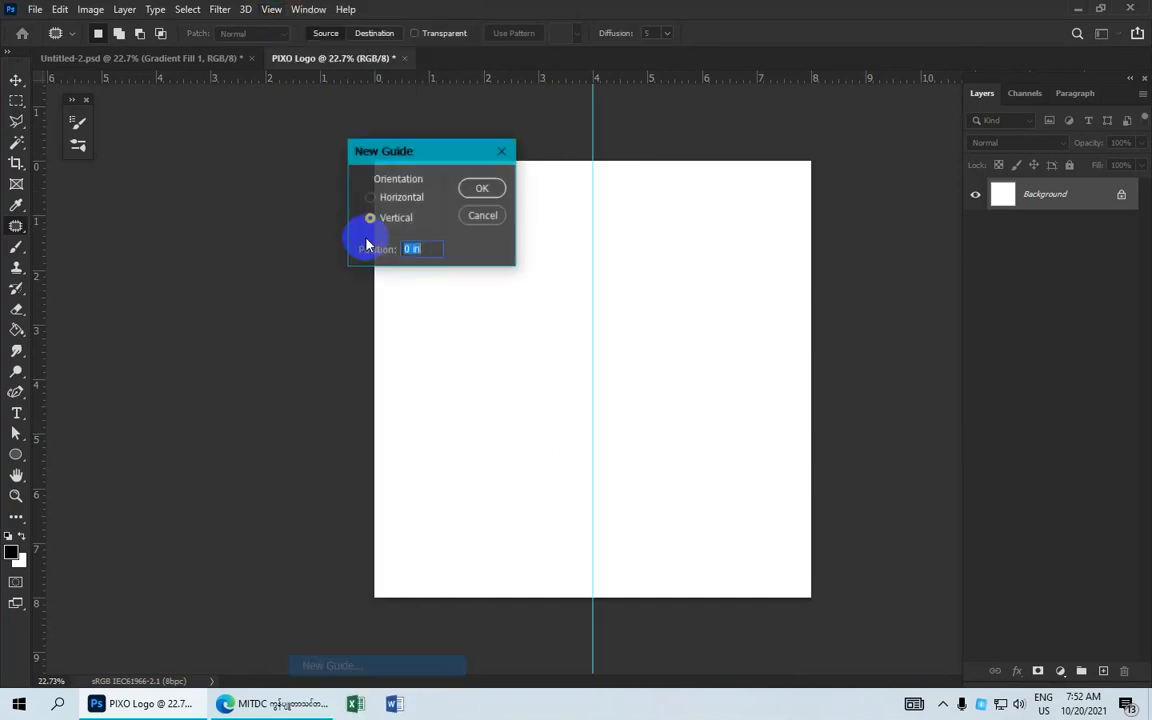
left_click(410, 199)
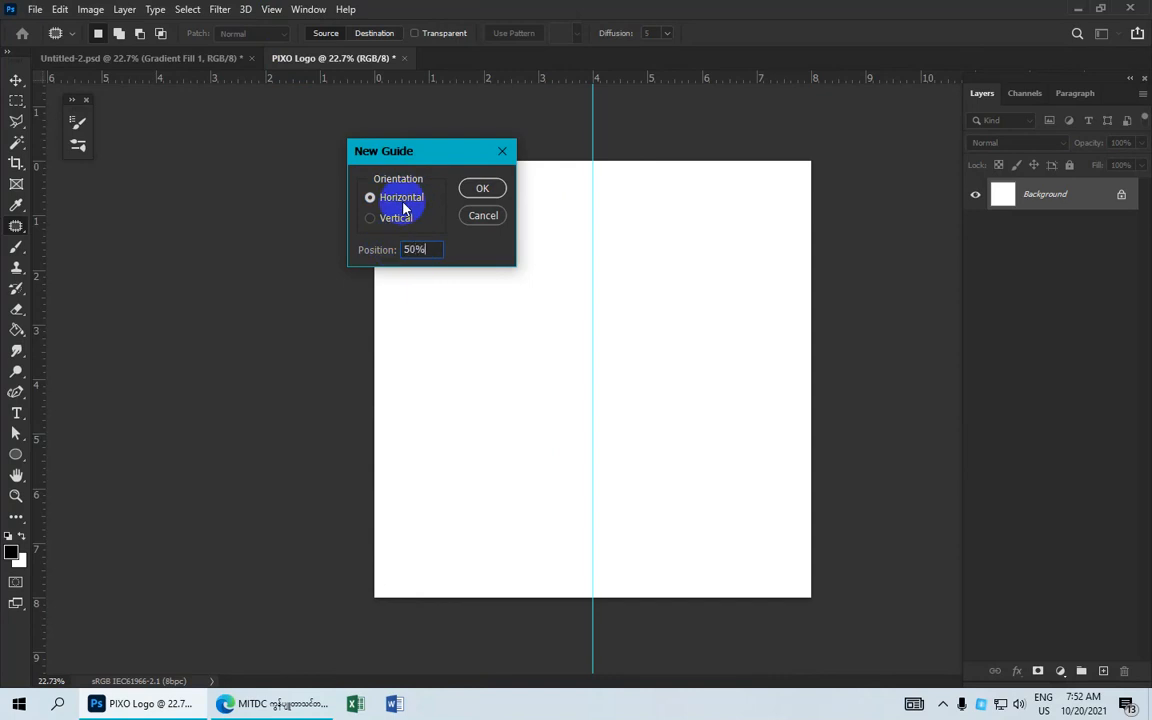
left_click(482, 188)
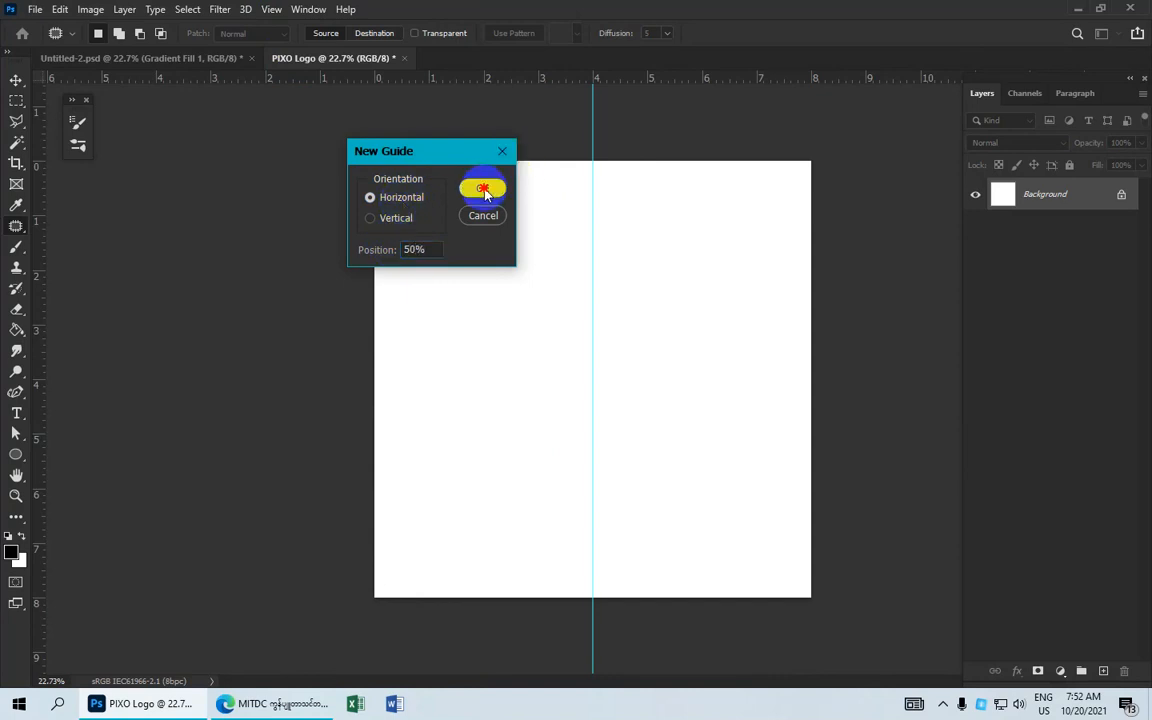
Set up the Ellipse tool with no stroke and a dark red fill, color b00004.
key("ctrl+plus")
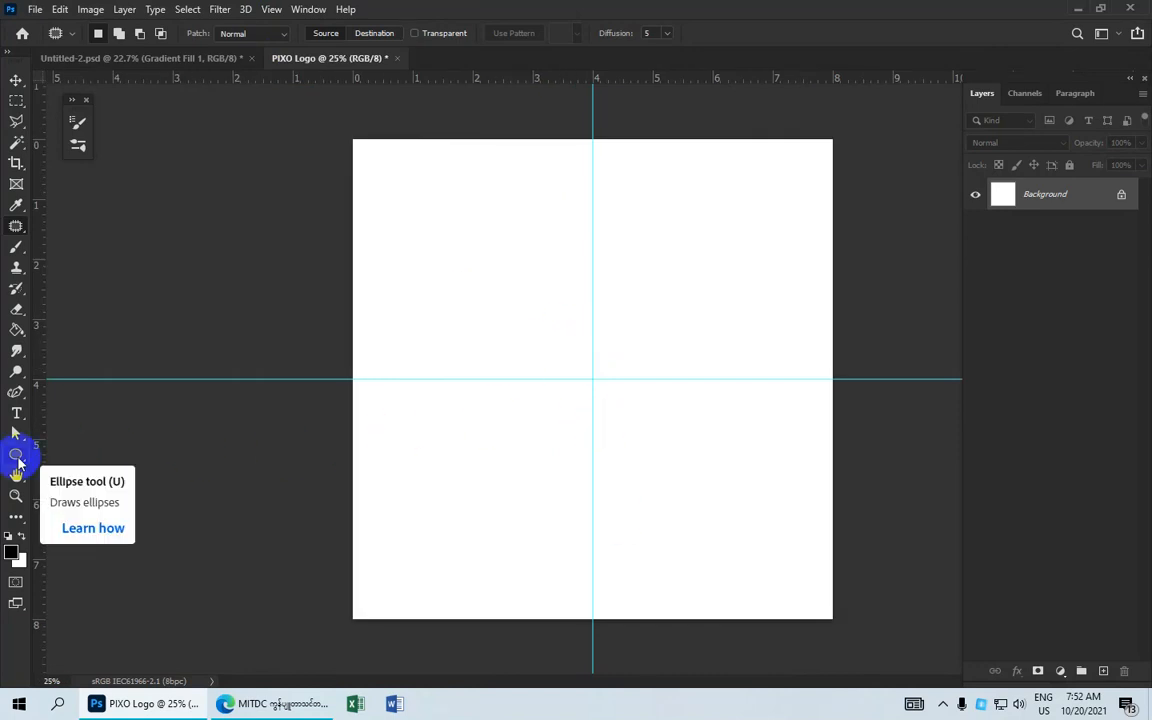
left_click_drag(17, 462, 75, 489)
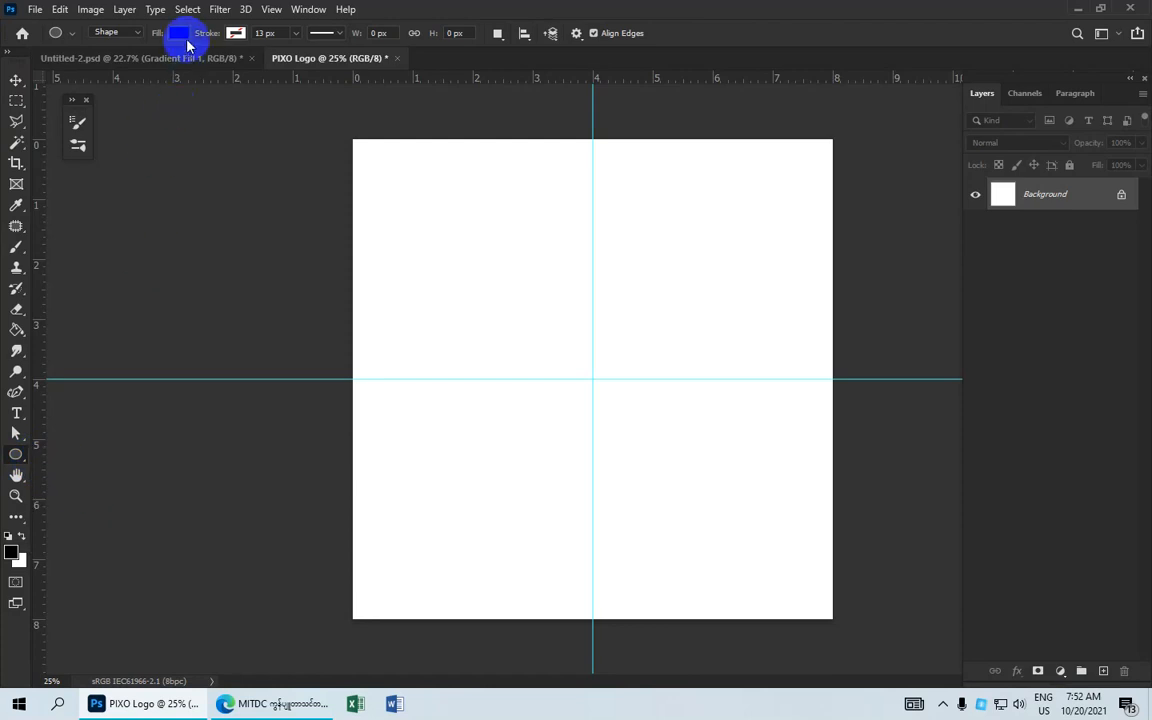
left_click(236, 33)
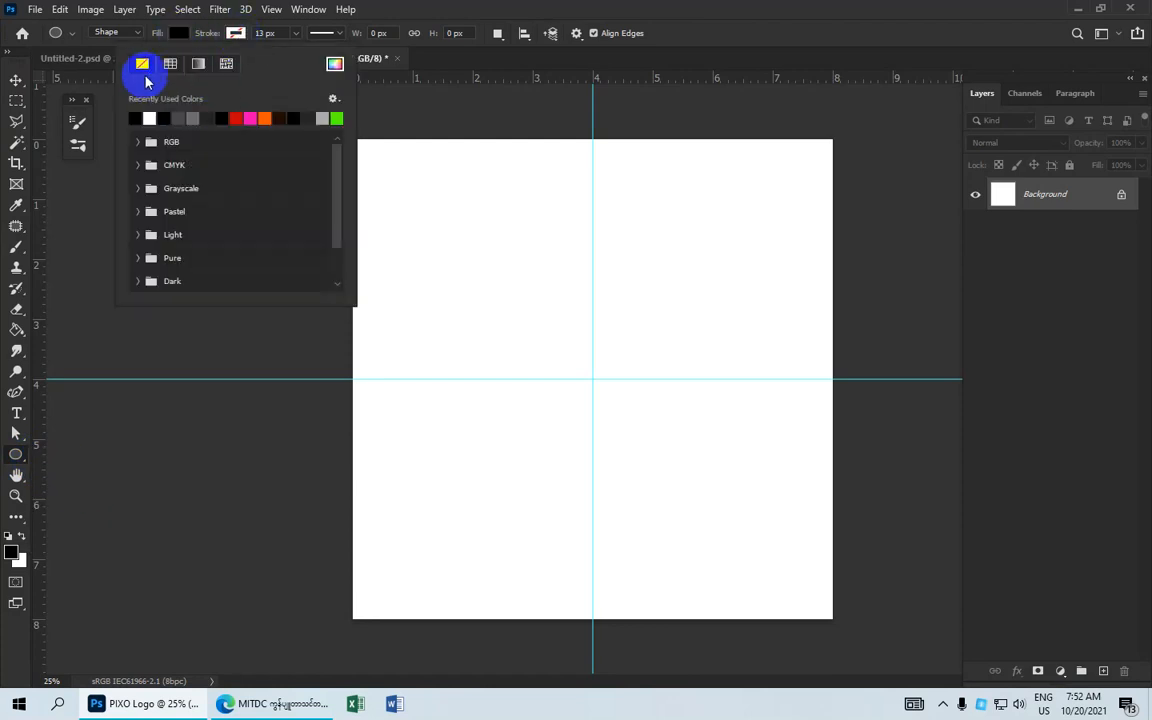
left_click(142, 65)
left_click(183, 33)
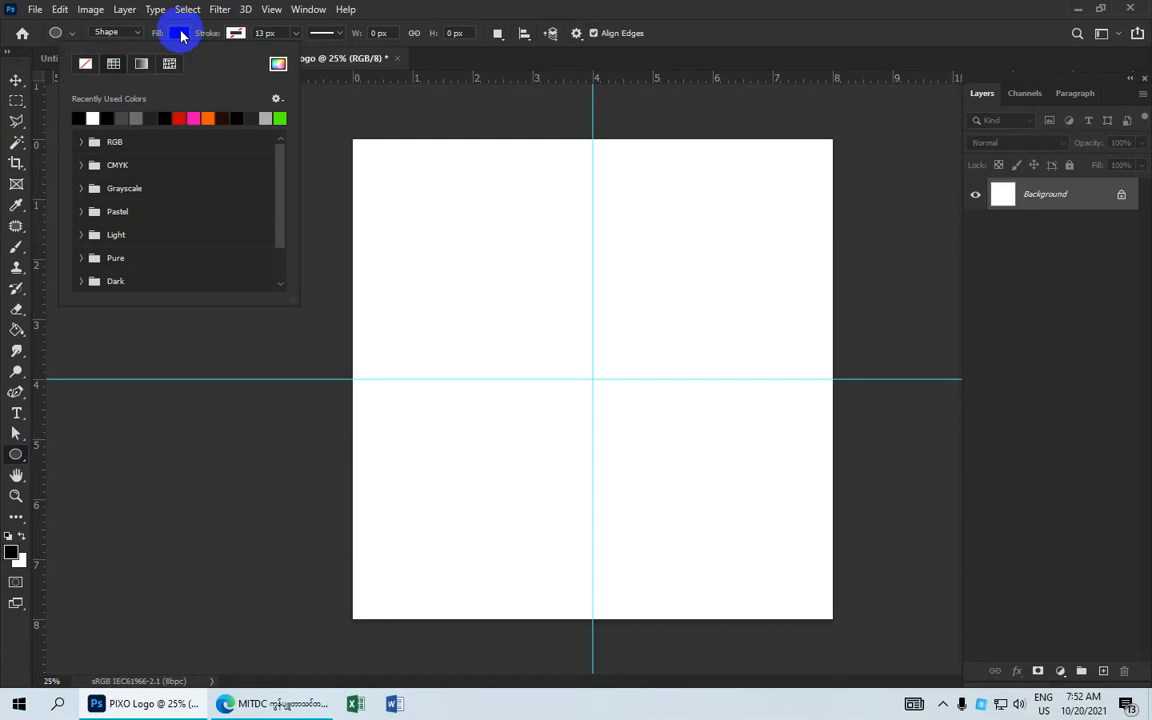
left_click(179, 118)
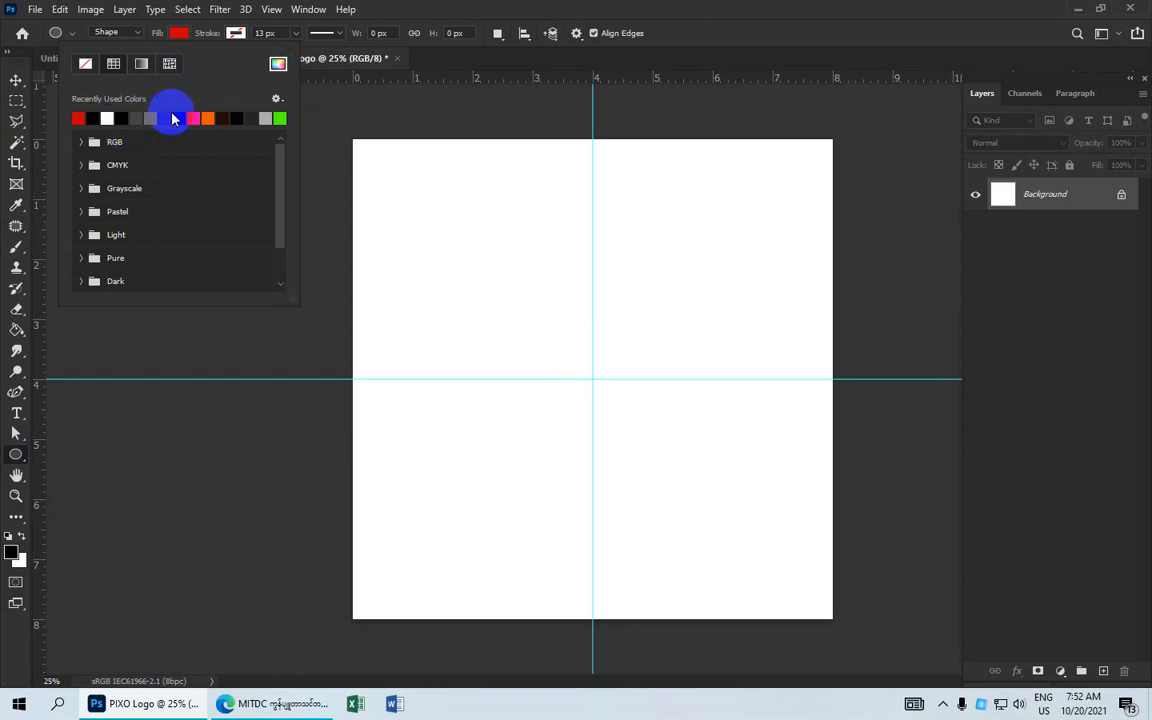
left_click(278, 62)
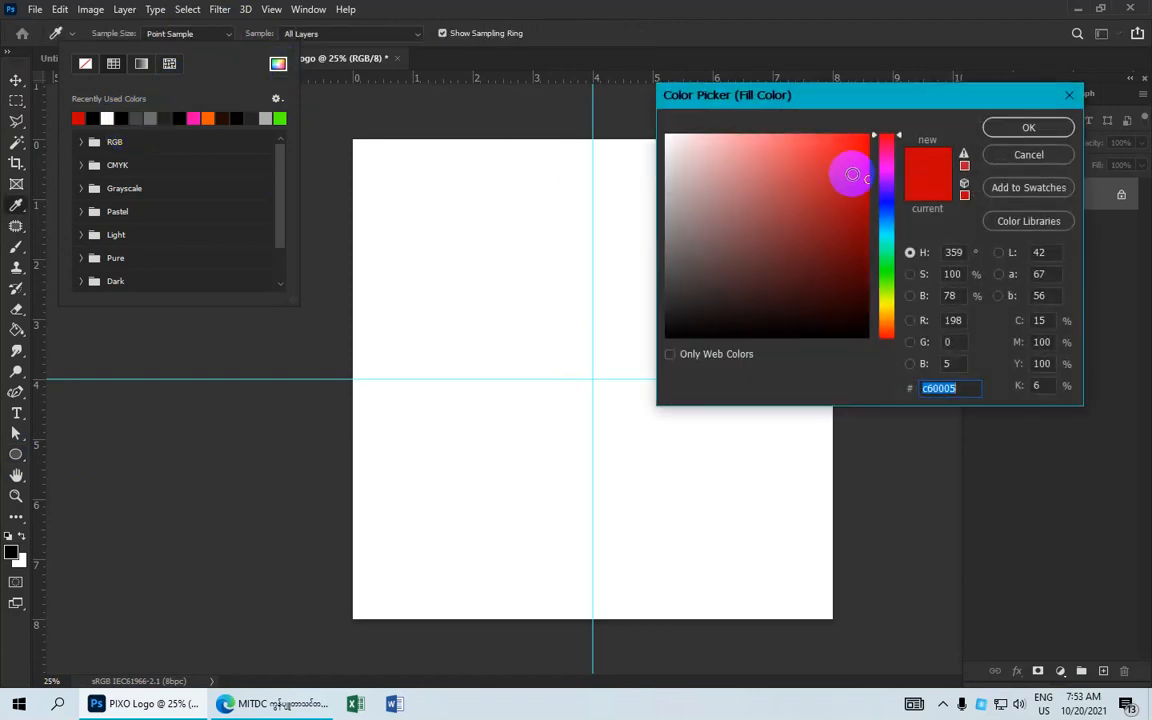
mouse_move(852, 174)
left_mouse_down()
mouse_move(866, 190)
mouse_move(866, 180)
left_mouse_up()
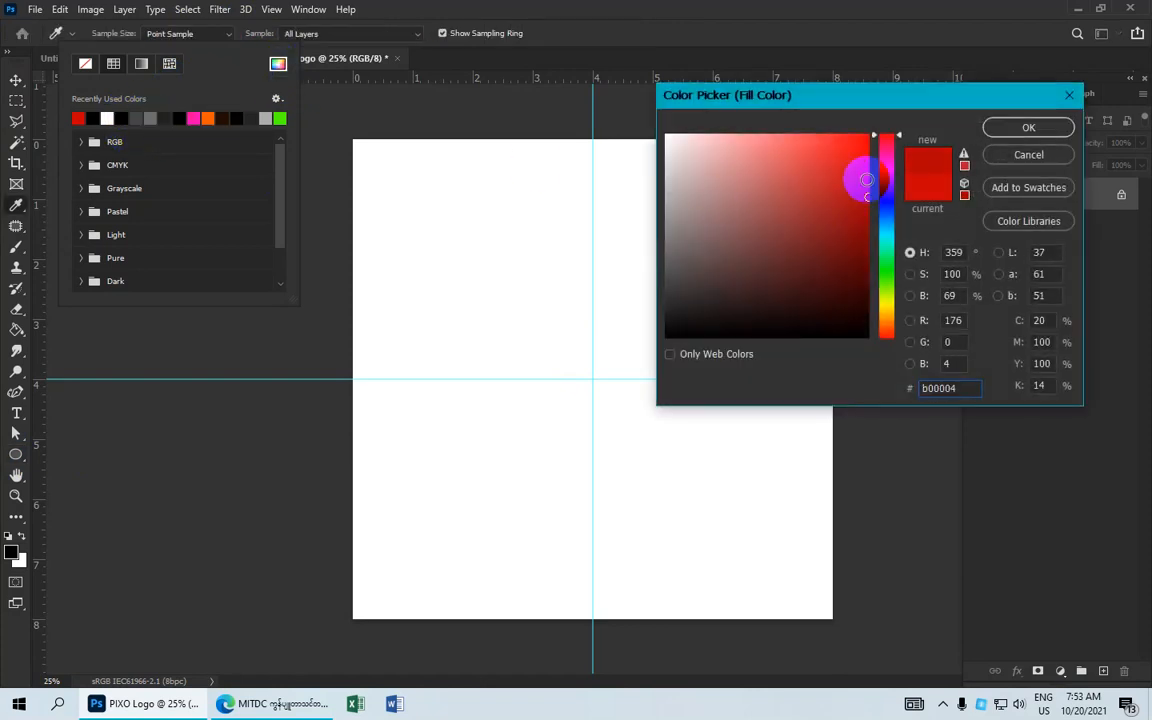
left_click(1007, 130)
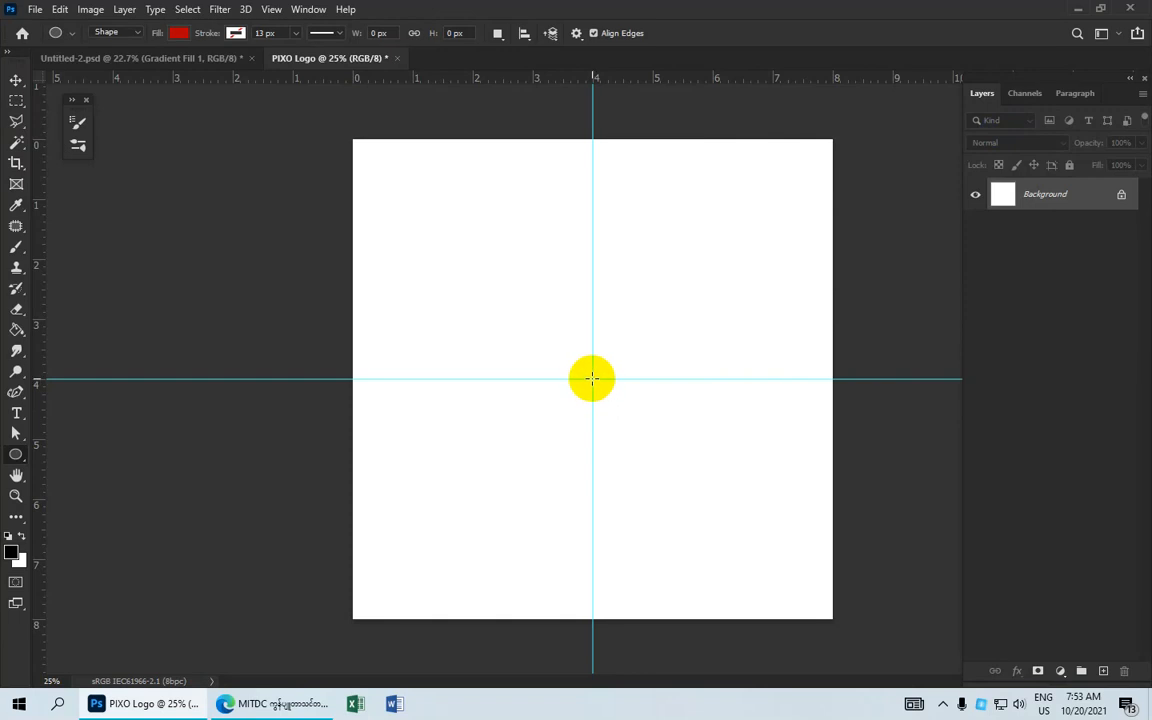
Draw a circle about 3.8 in across, centered on the intersection of the guides, and keep its layer selected.
left_click_drag(591, 378, 717, 492)
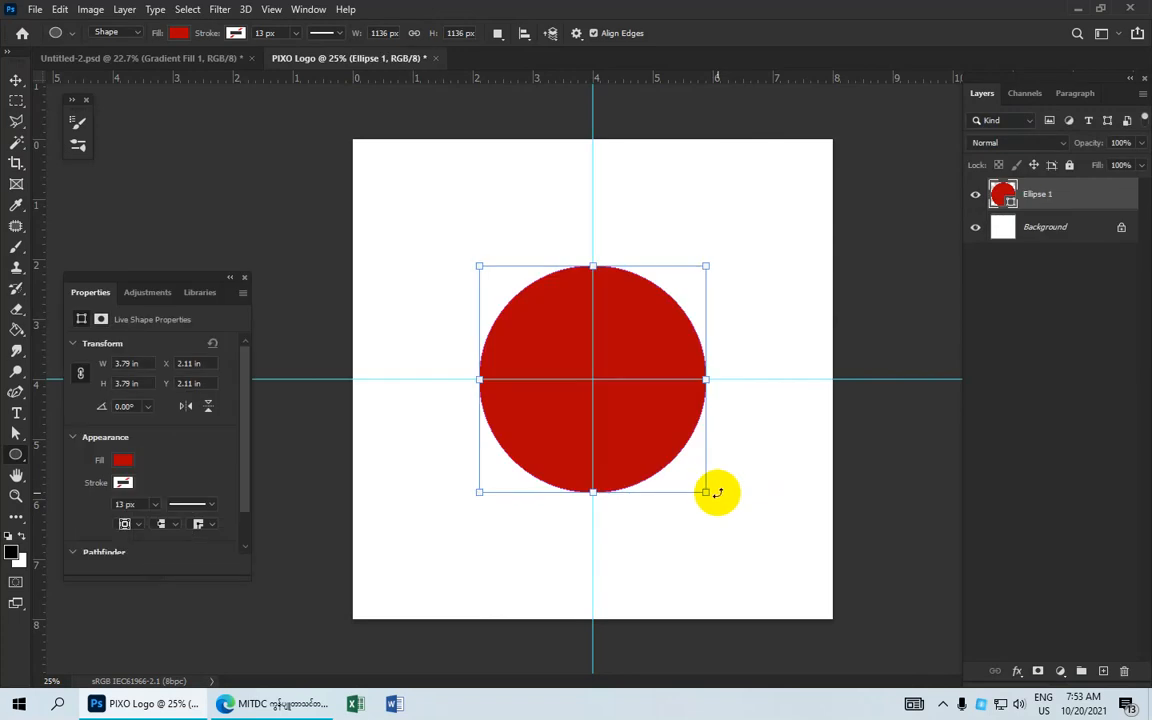
scroll(715, 481, "up", 1)
left_click(1031, 205)
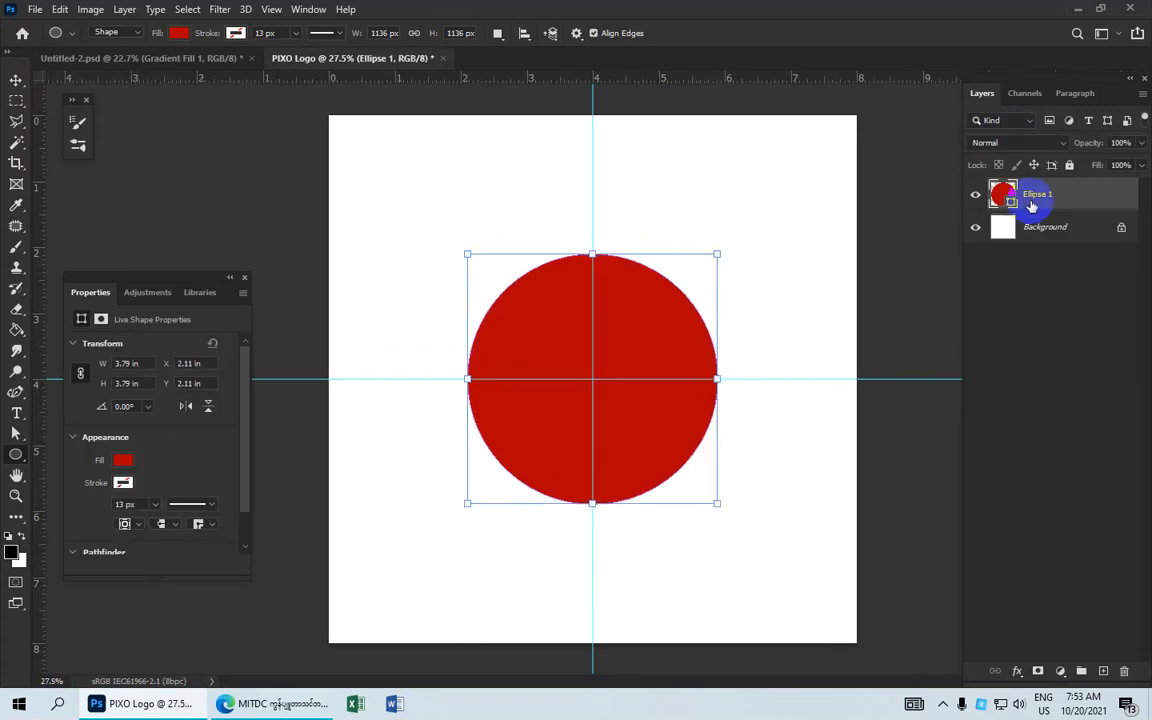
Duplicate the red circle layer and fill the copy with black.
double_click(1031, 200)
key("ctrl+j")
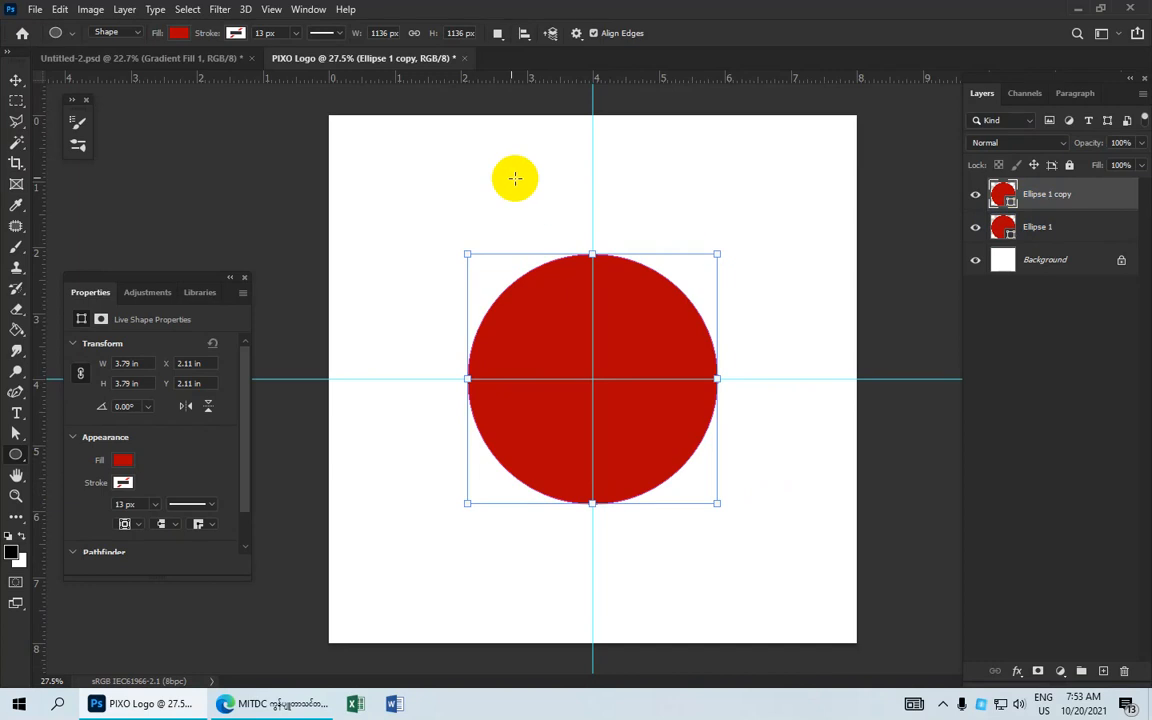
left_click(175, 34)
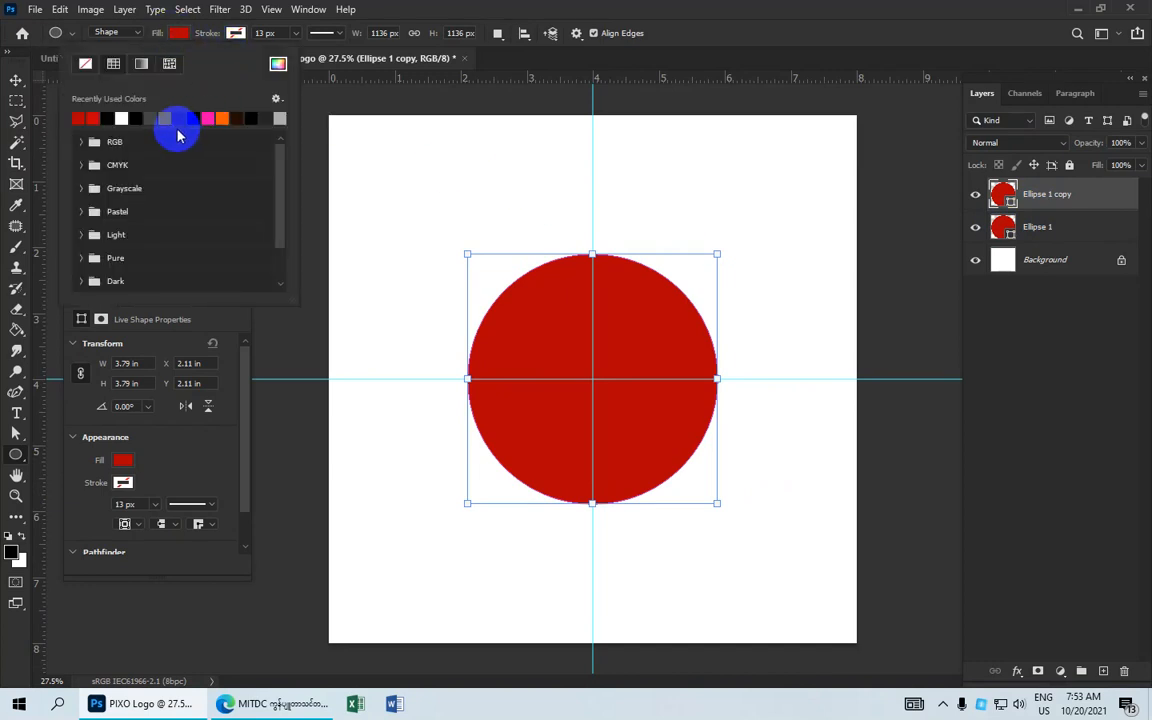
left_click(107, 118)
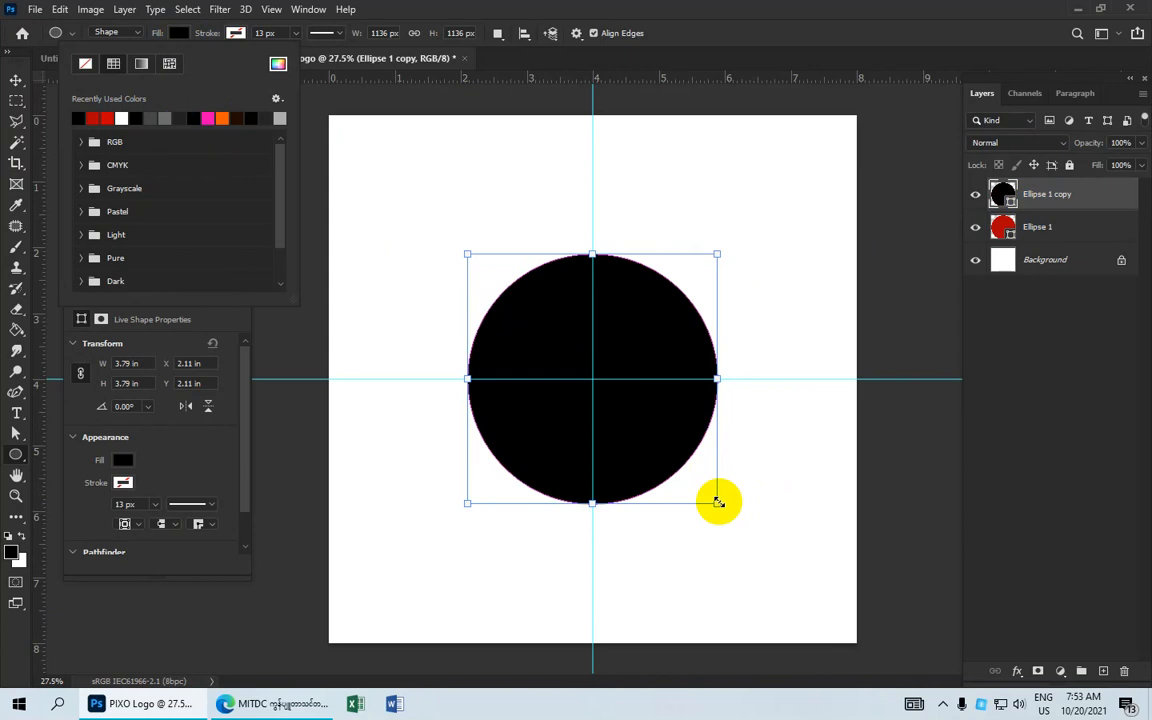
Scale the black circle down around its center to about 2.51 in across, keeping it concentric with the red circle.
left_click(716, 502)
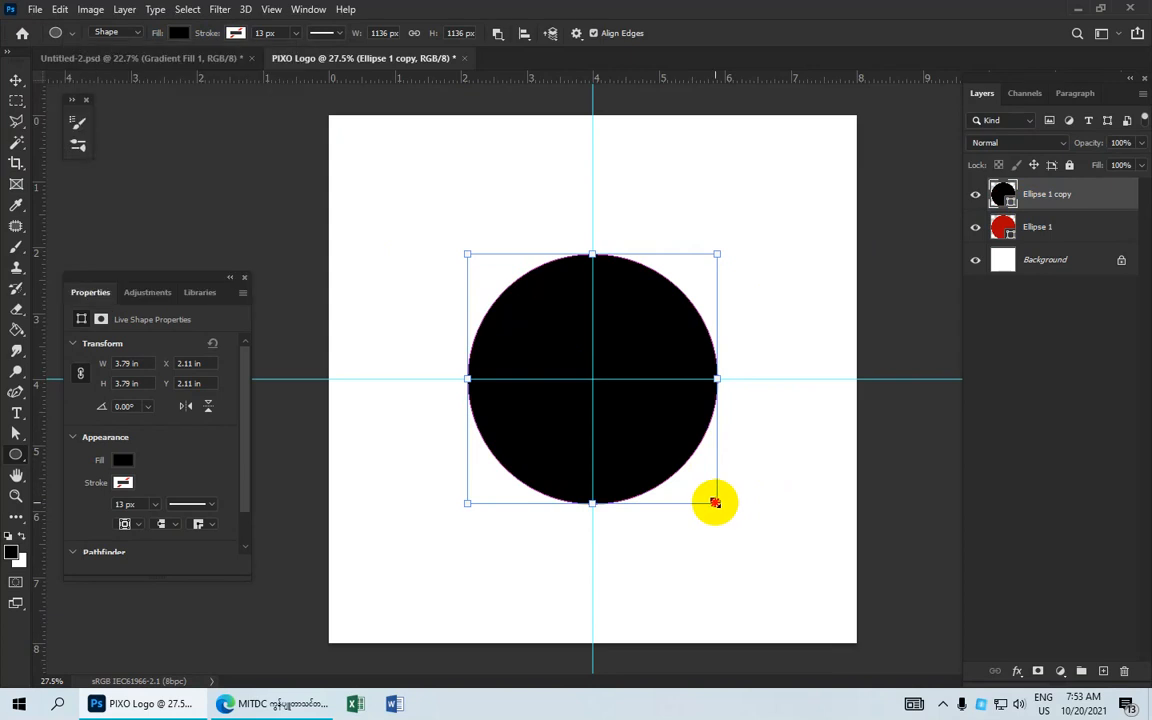
left_click_drag(715, 501, 681, 467)
scroll(681, 466, "up", 3)
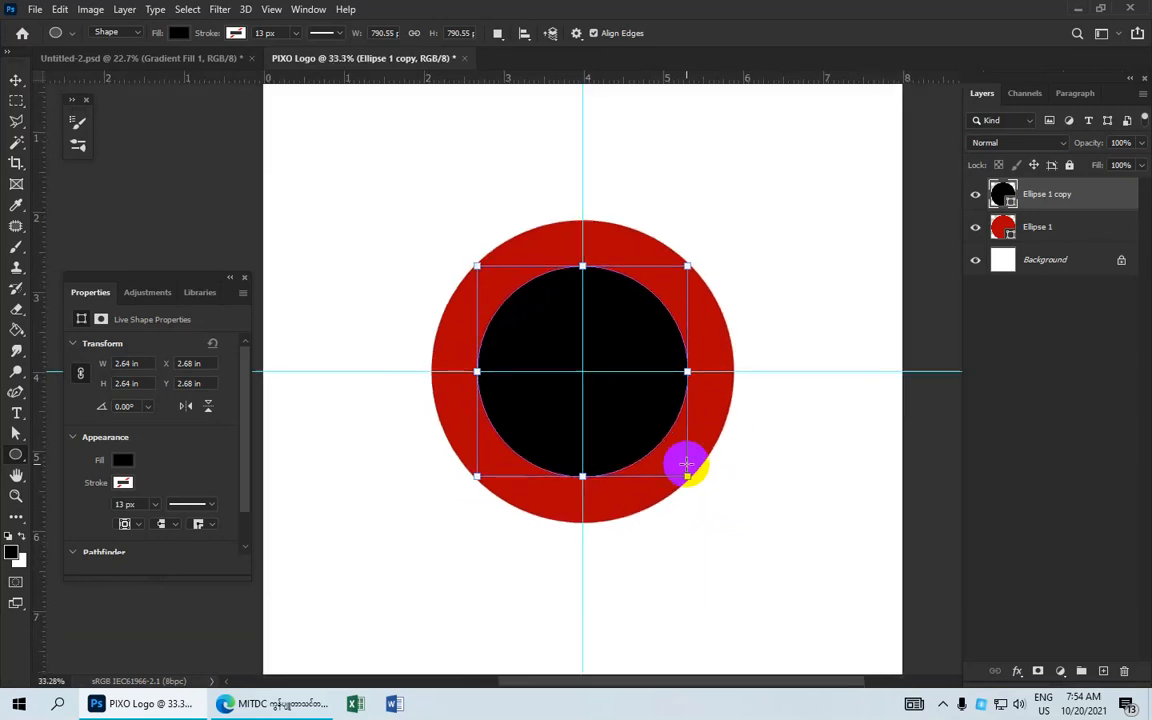
scroll(688, 463, "down", 2)
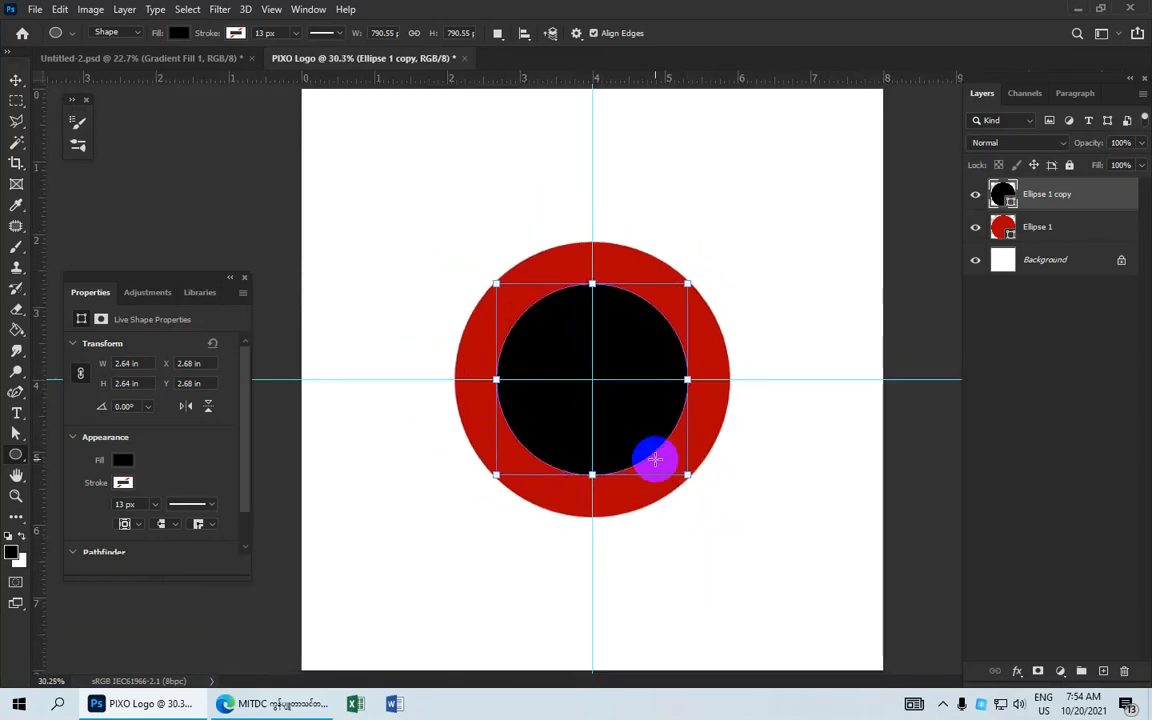
scroll(651, 455, "down", 1)
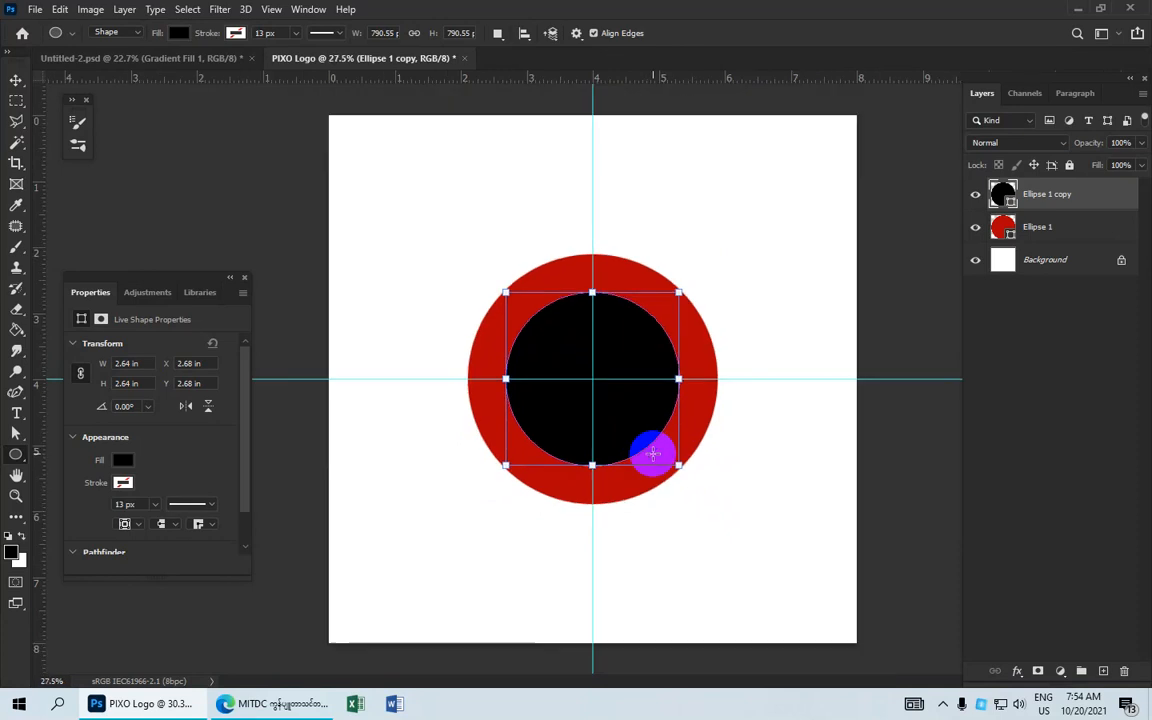
scroll(656, 455, "up", 2)
scroll(655, 455, "down", 1)
scroll(655, 455, "down", 1)
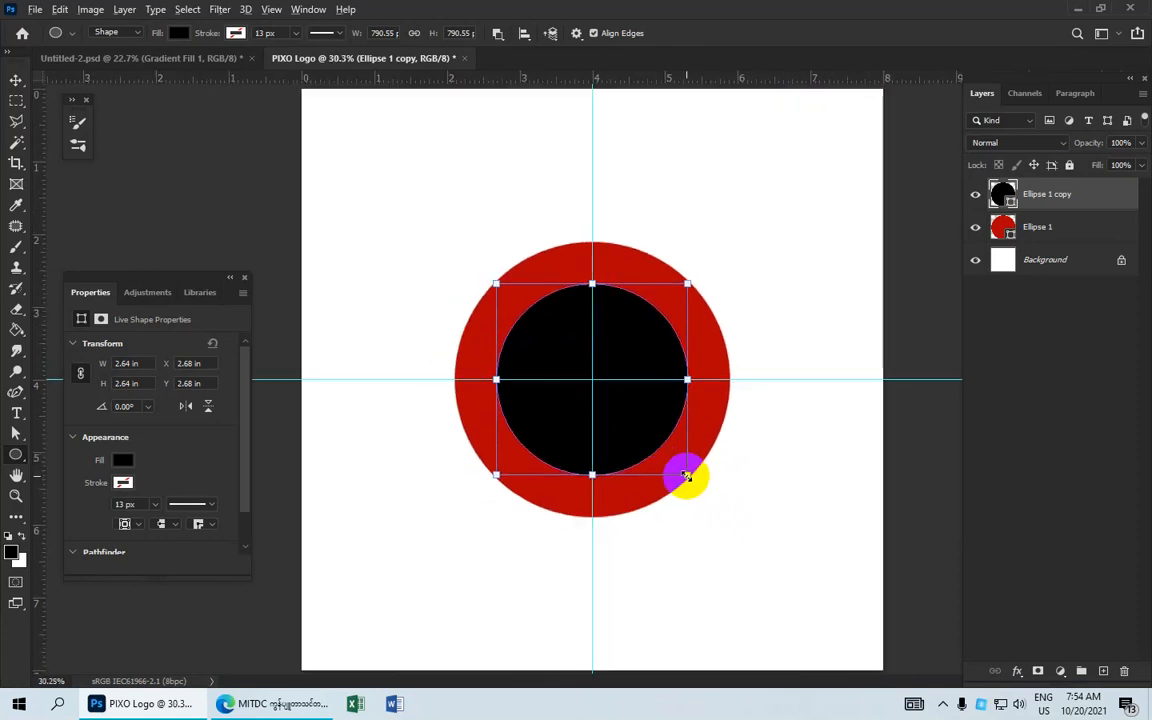
left_click_drag(687, 475, 681, 471)
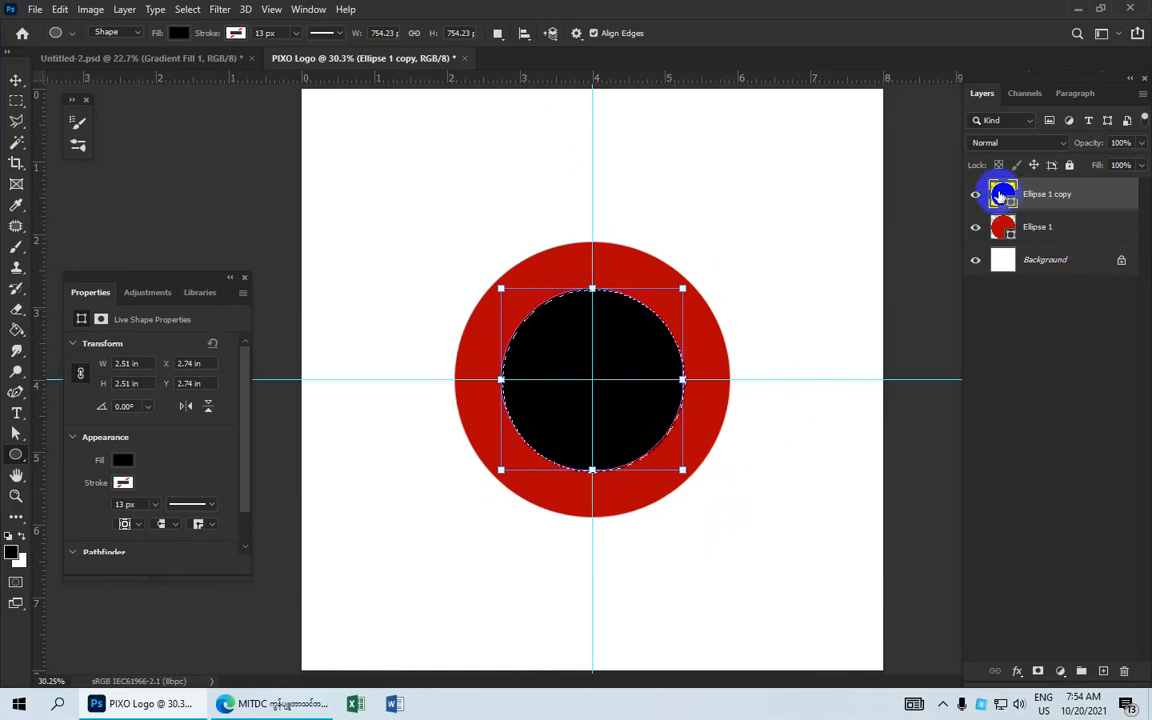
With the black circle's outline loaded as a selection, rasterize the red Ellipse 1 layer.
left_click(1059, 233)
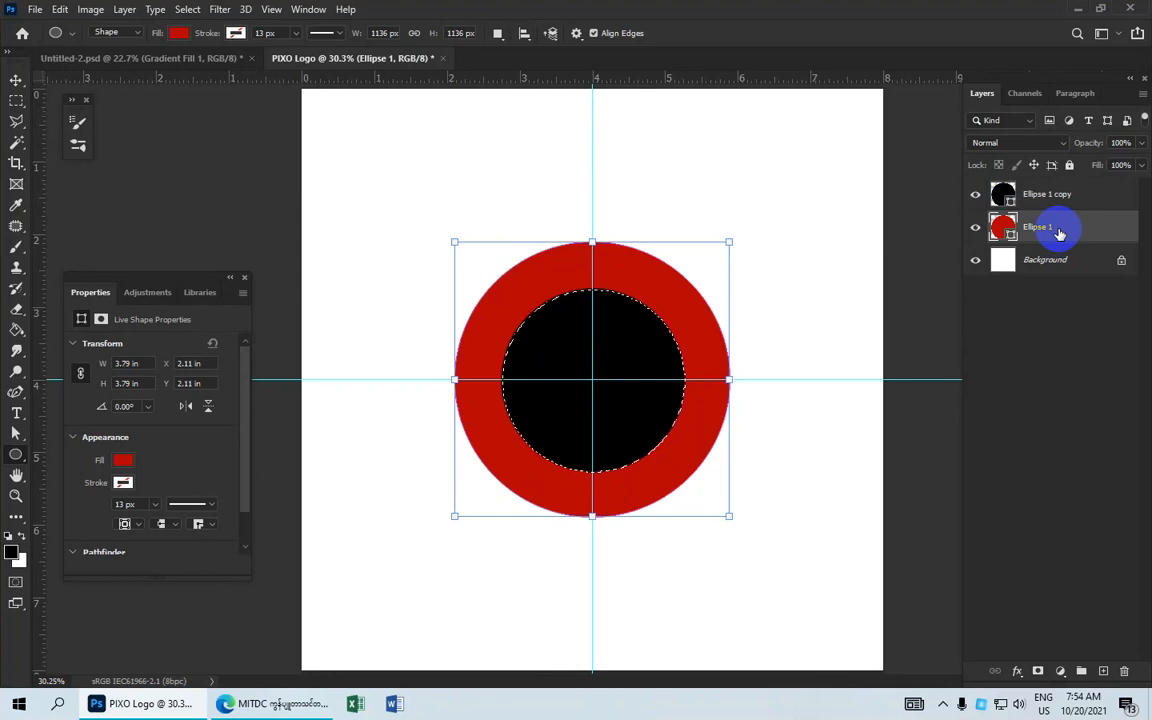
right_click(1059, 233)
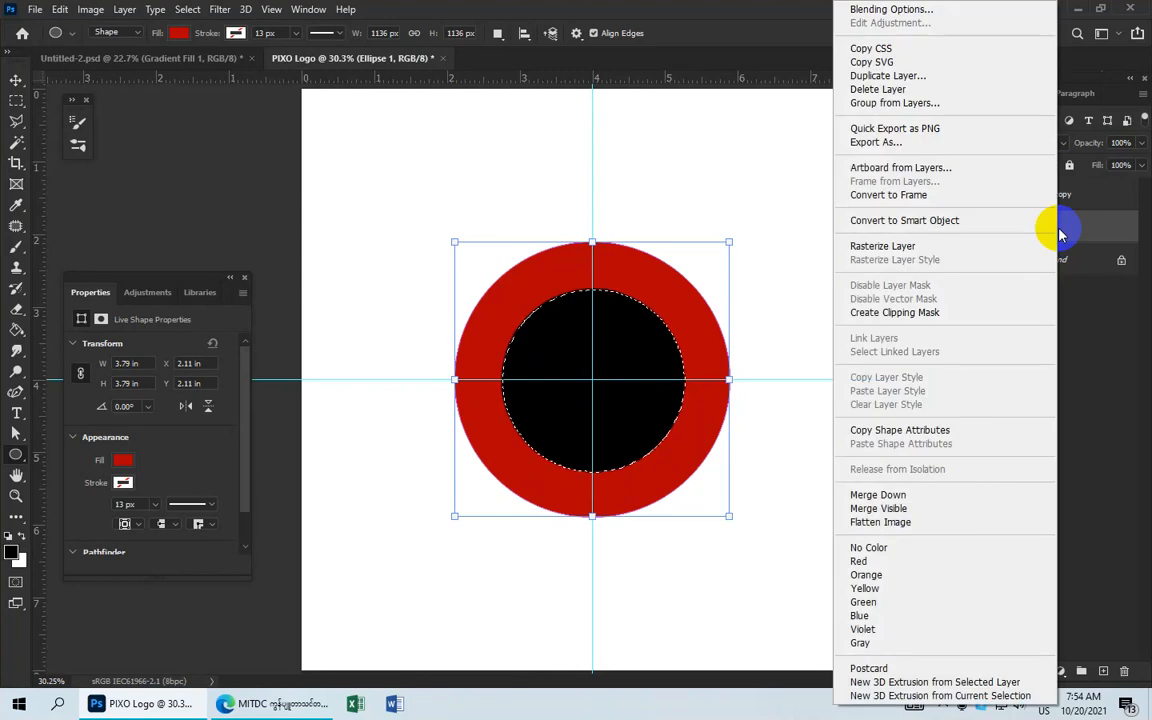
left_click(975, 248)
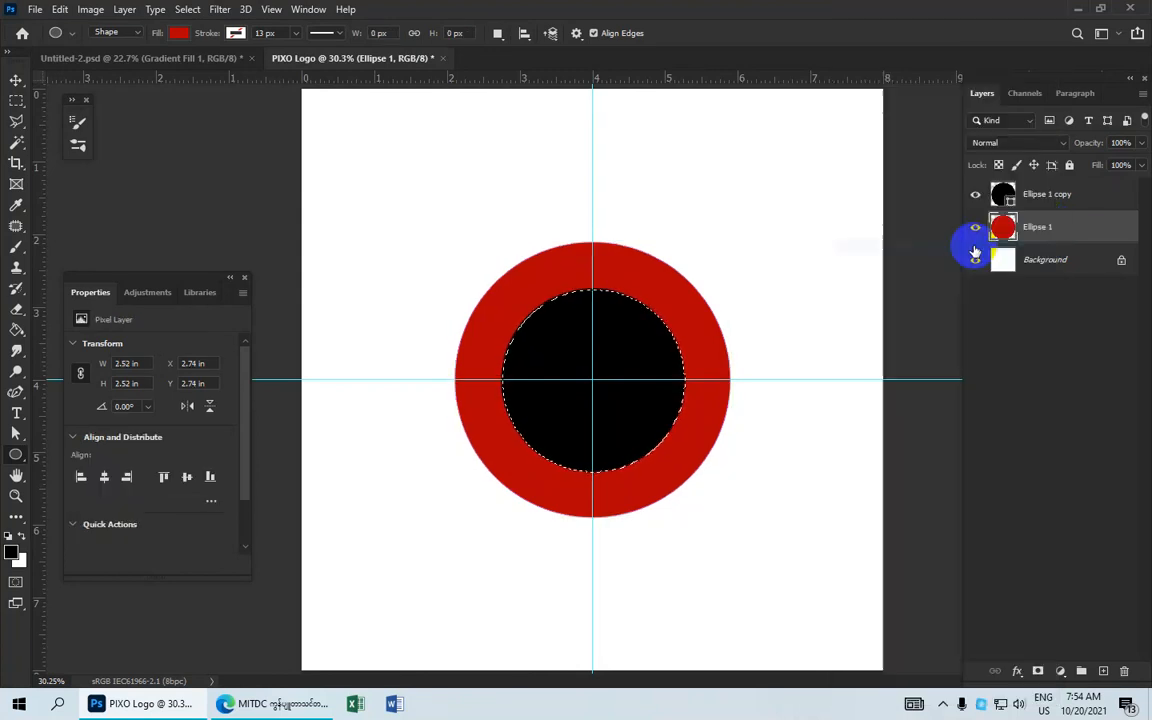
Delete the black circle layer and clear the selected area from the red circle to form a ring, leaving nothing selected.
left_click(1041, 196)
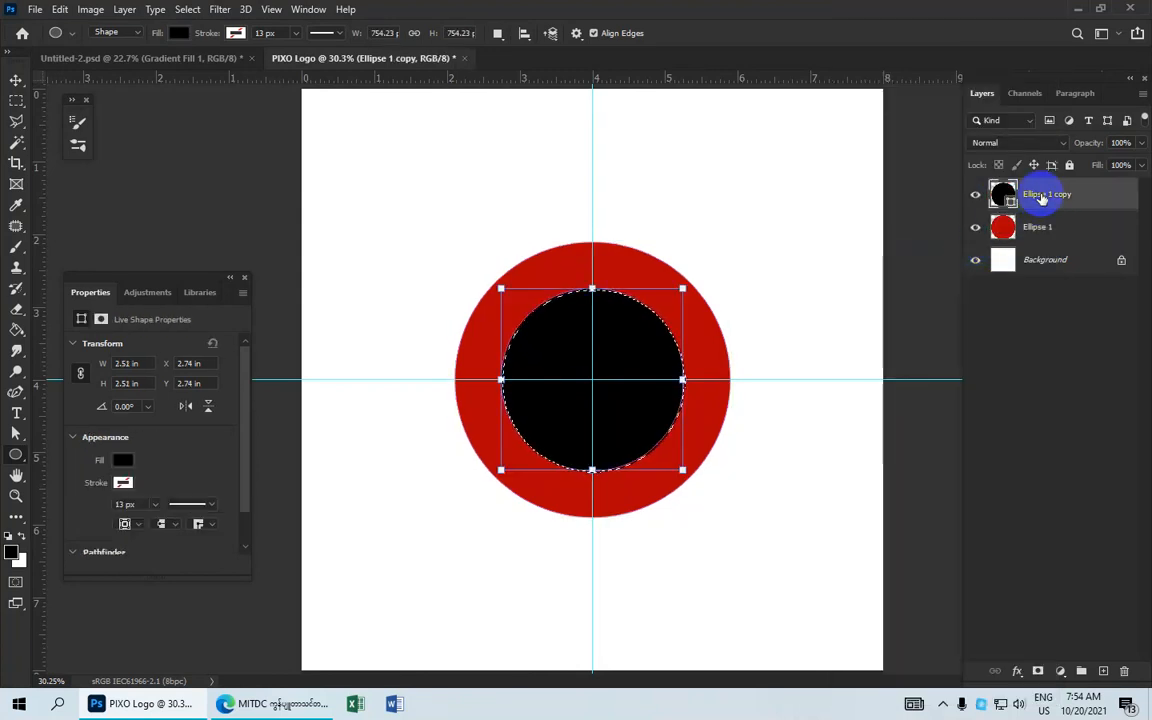
left_click_drag(1072, 188, 1123, 671)
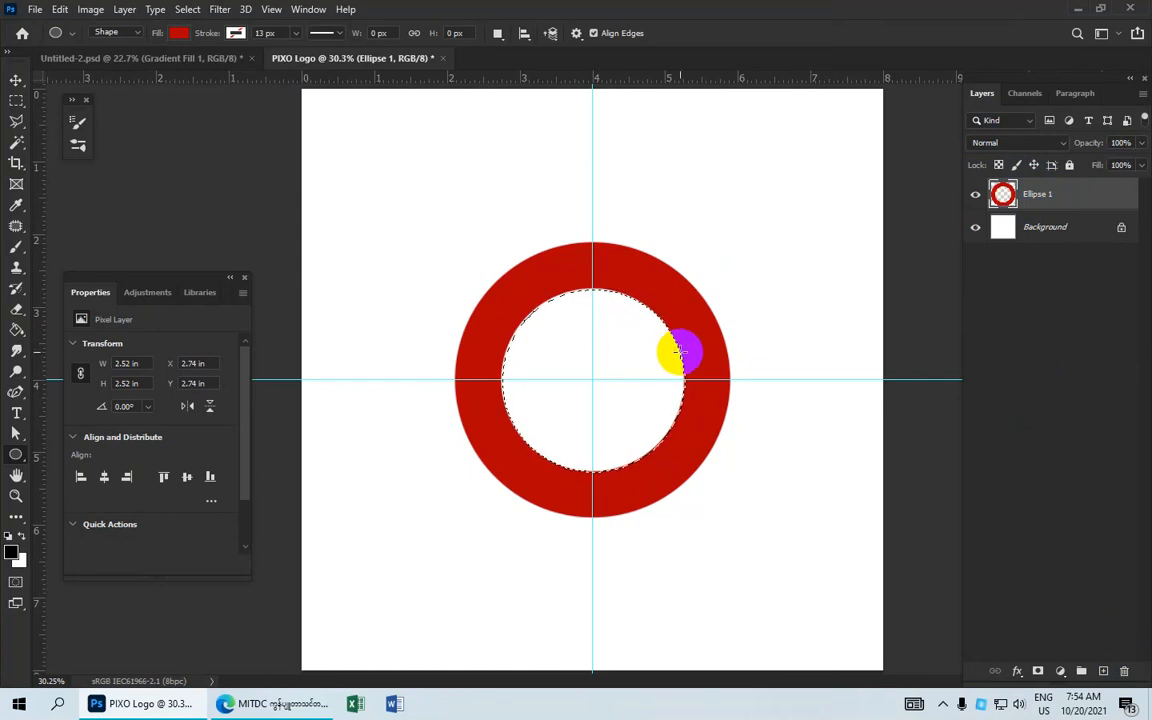
key("ctrl+d")
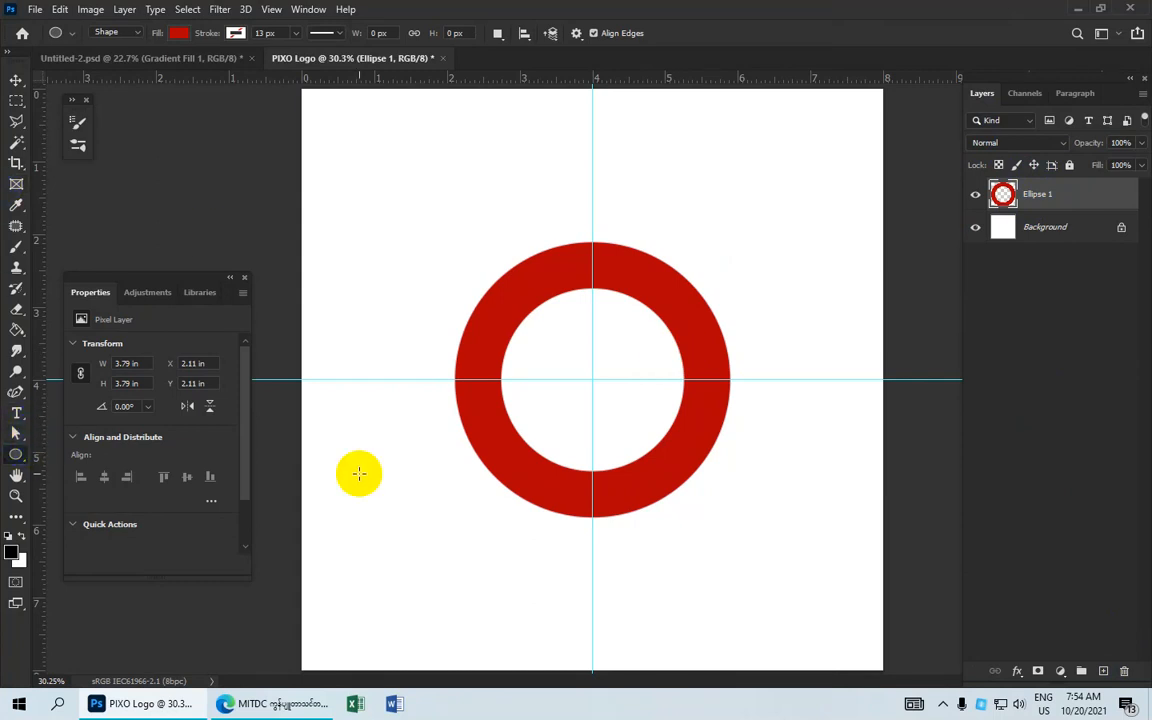
Draw a solid red circle centered on the guide intersection inside the ring and enlarge it to about 1.12 in across.
scroll(358, 474, "up", 4)
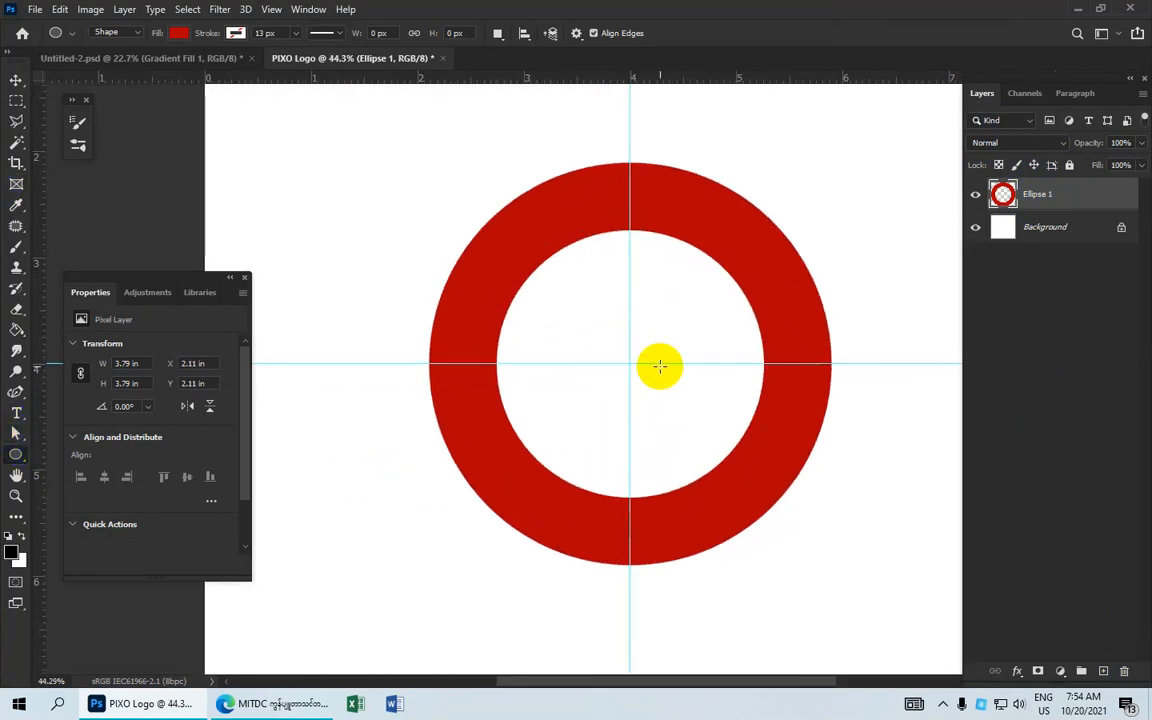
left_click_drag(658, 366, 591, 358)
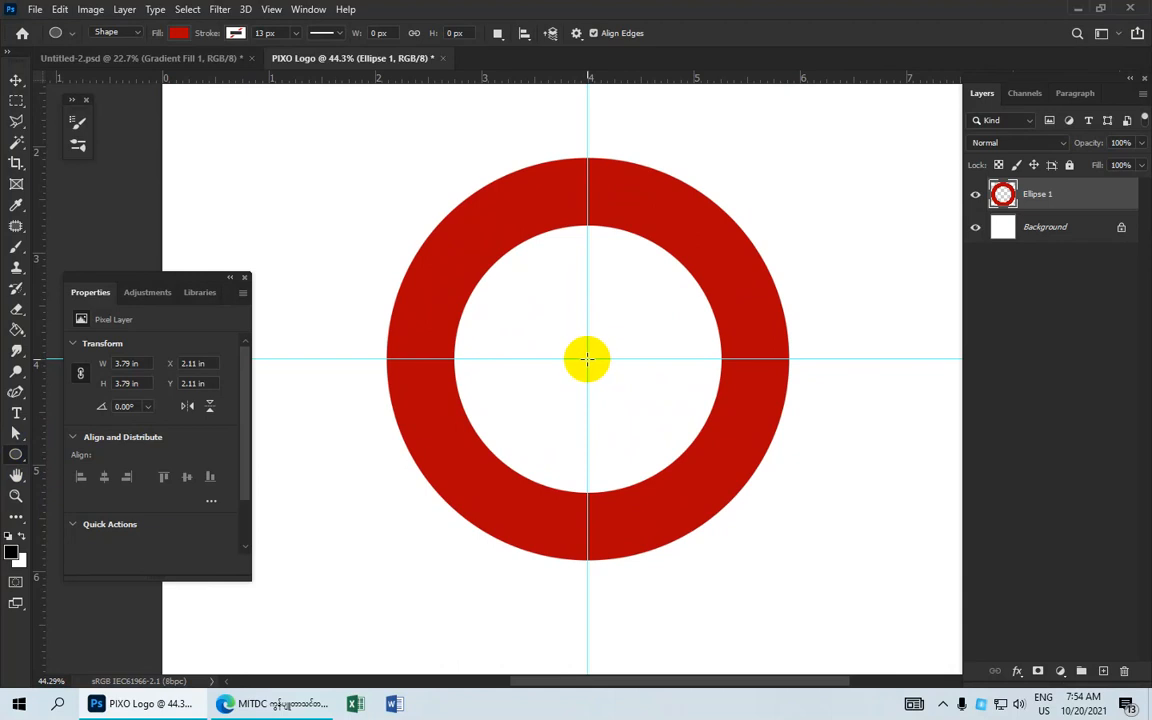
left_click_drag(587, 357, 641, 412)
scroll(634, 413, "down", 2)
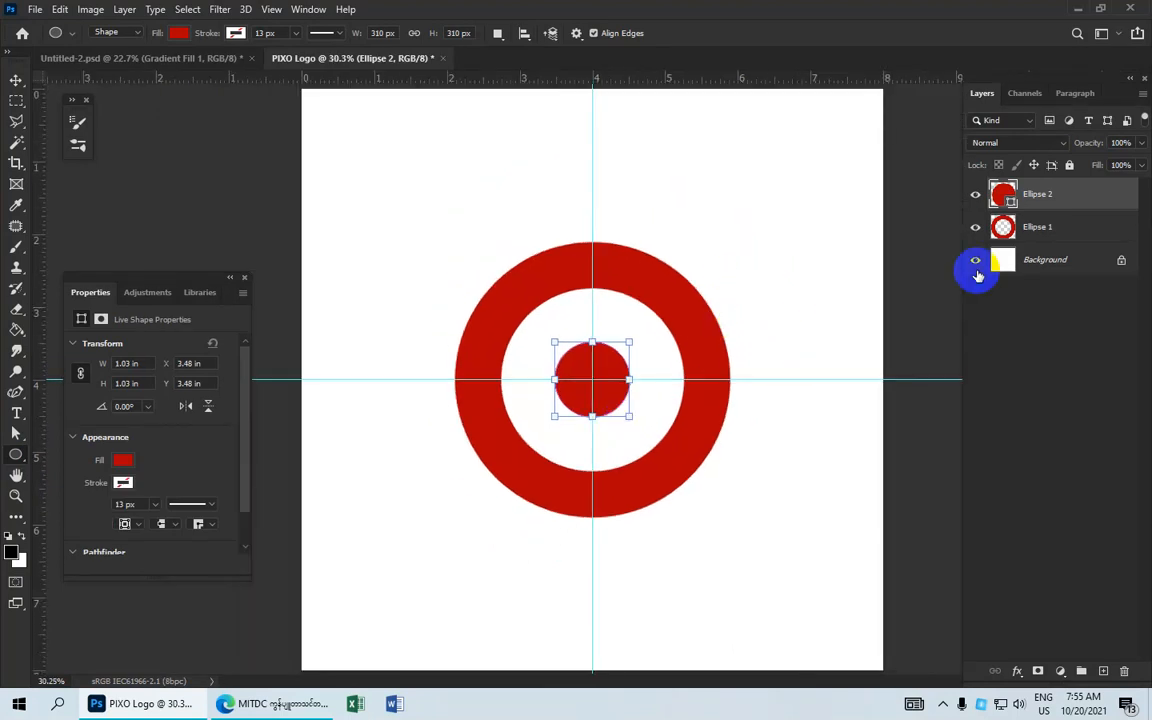
left_click(1034, 226)
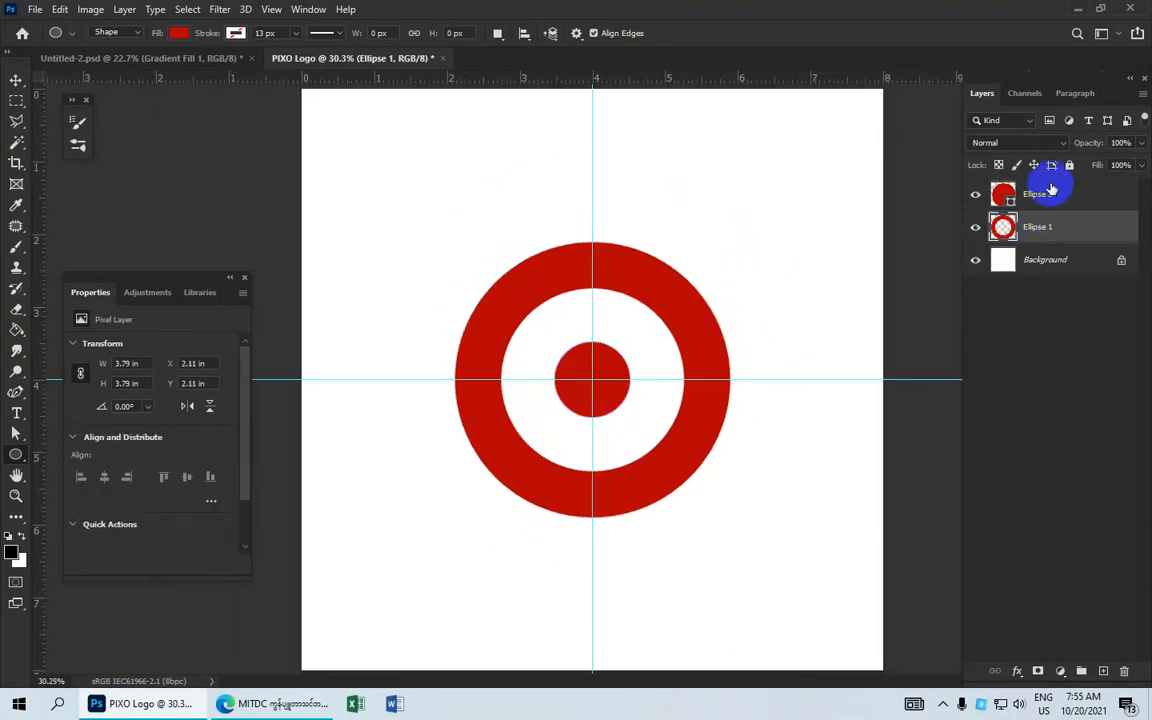
left_click(1038, 204)
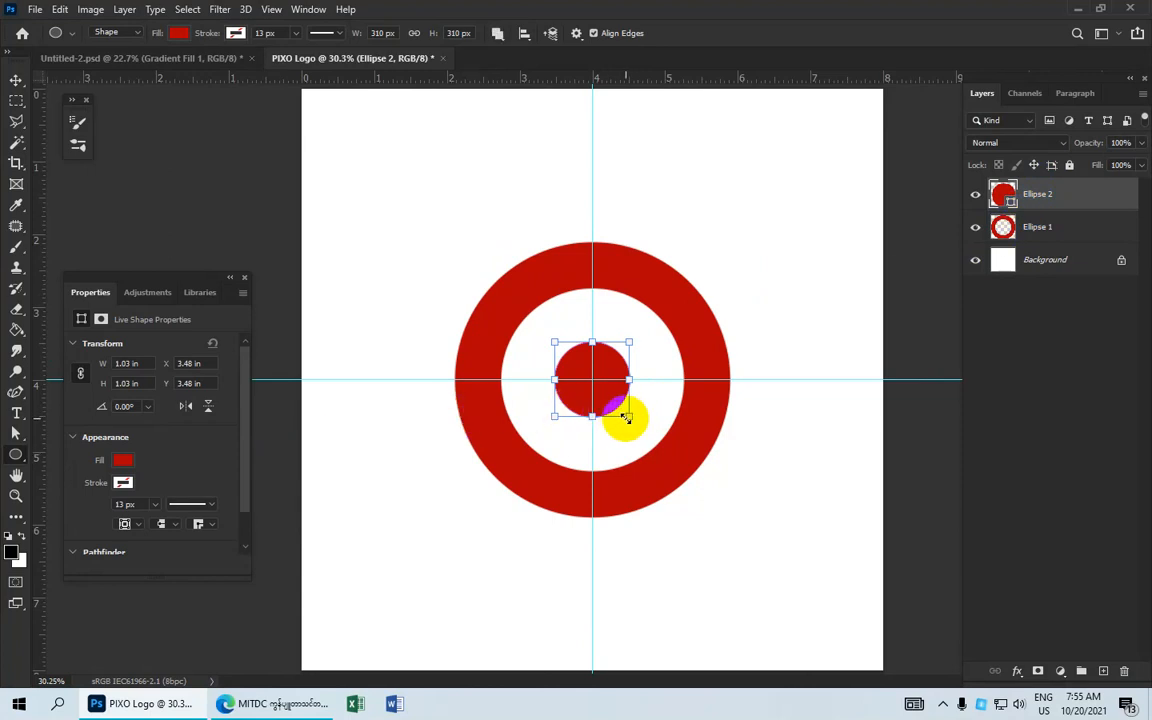
left_click_drag(626, 418, 631, 418)
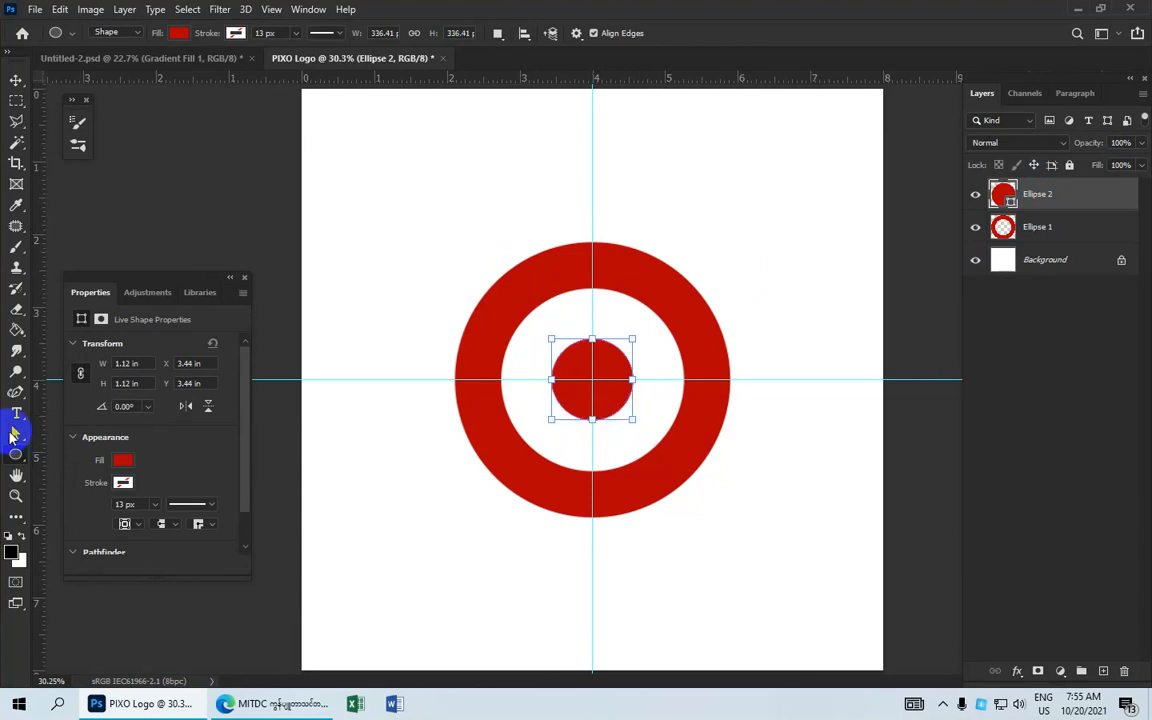
Draw a red rectangle about 0.71 by 2.3 in, downward from the horizontal guide between the ring's inner left edge and the small circle.
right_click(17, 455)
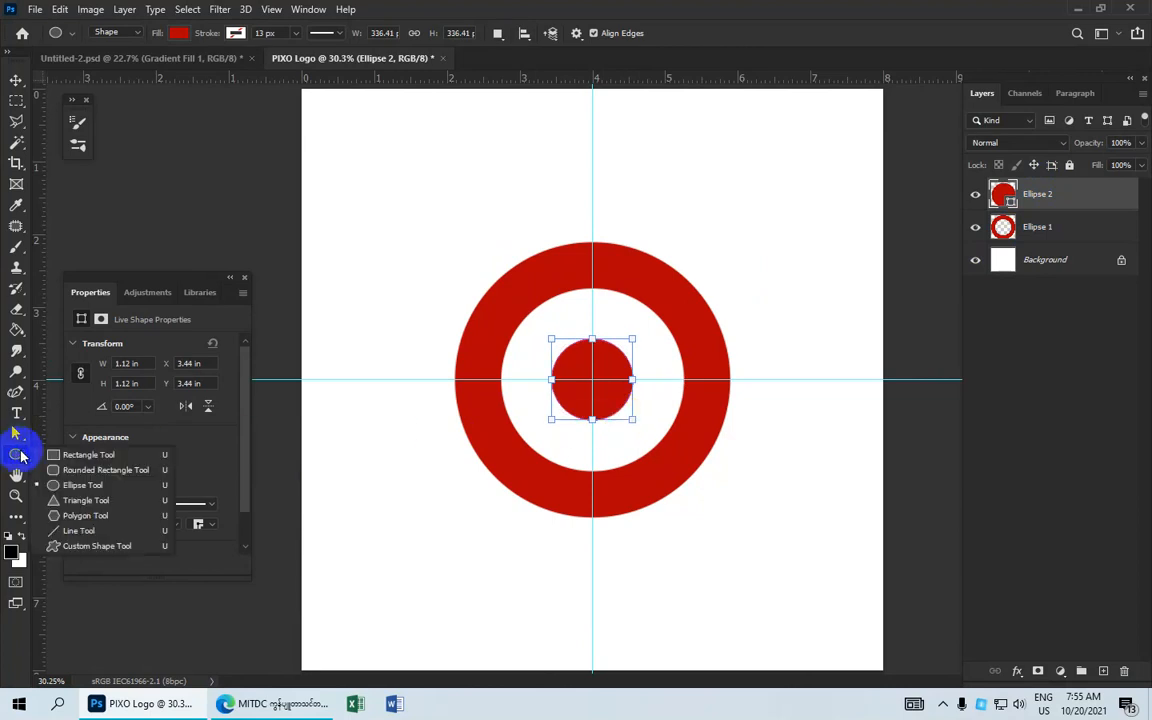
left_click(115, 457)
scroll(489, 376, "up", 2)
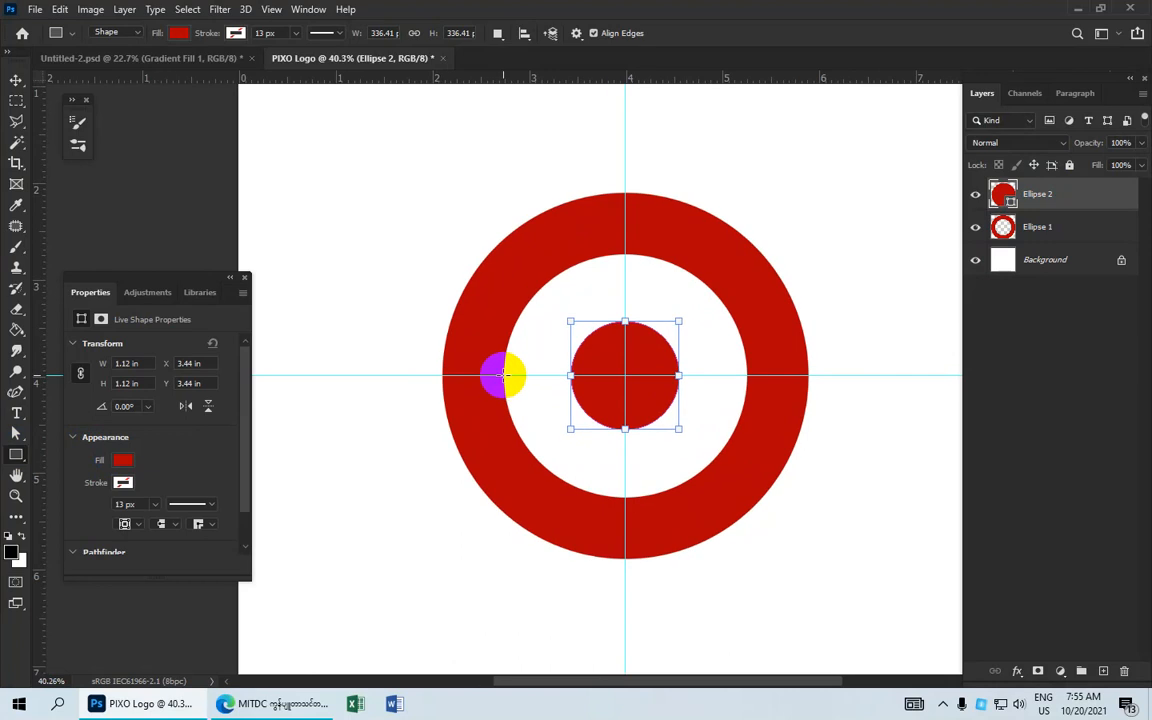
left_click_drag(503, 376, 569, 592)
scroll(558, 522, "up", 3)
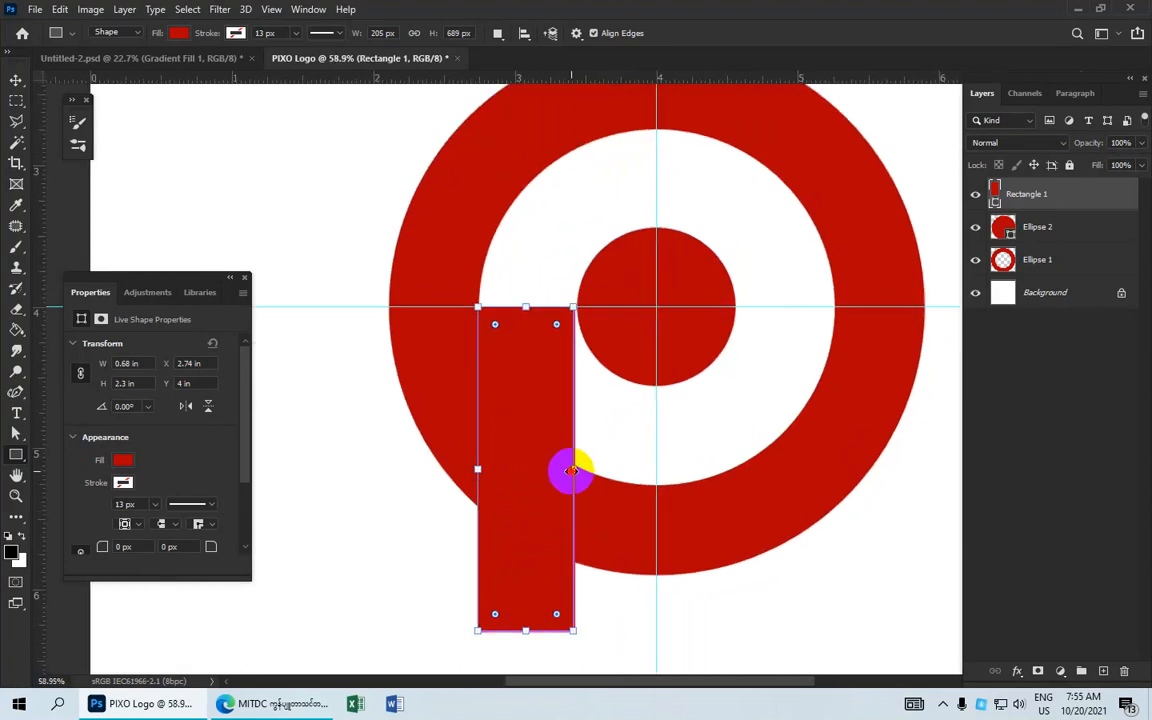
left_click_drag(572, 470, 572, 469)
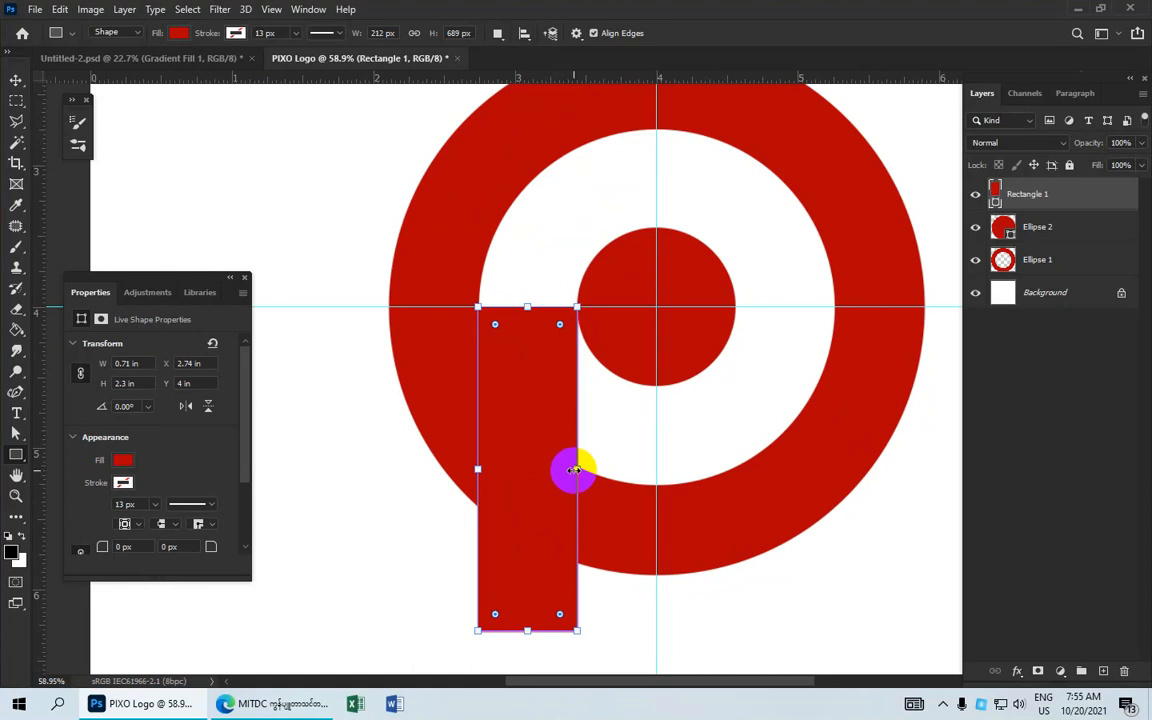
Nudge the rectangle slightly to the right and scale it proportionally to 98.40%.
left_click(15, 81)
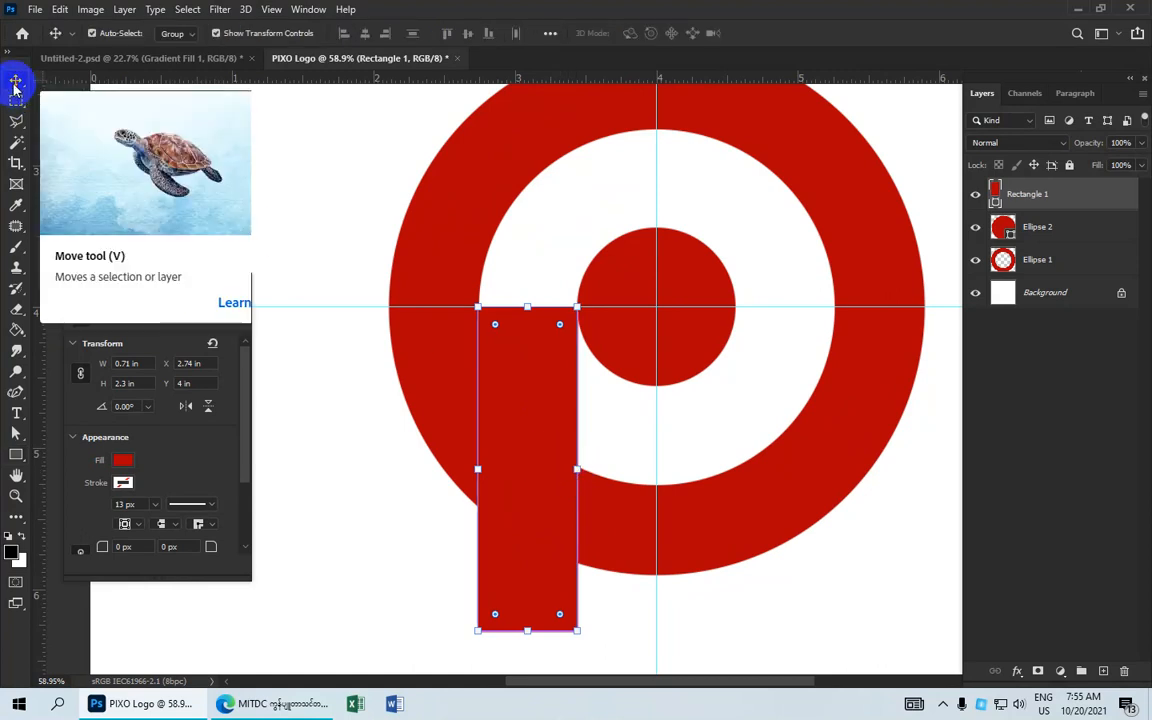
key("Right")
key("Right")
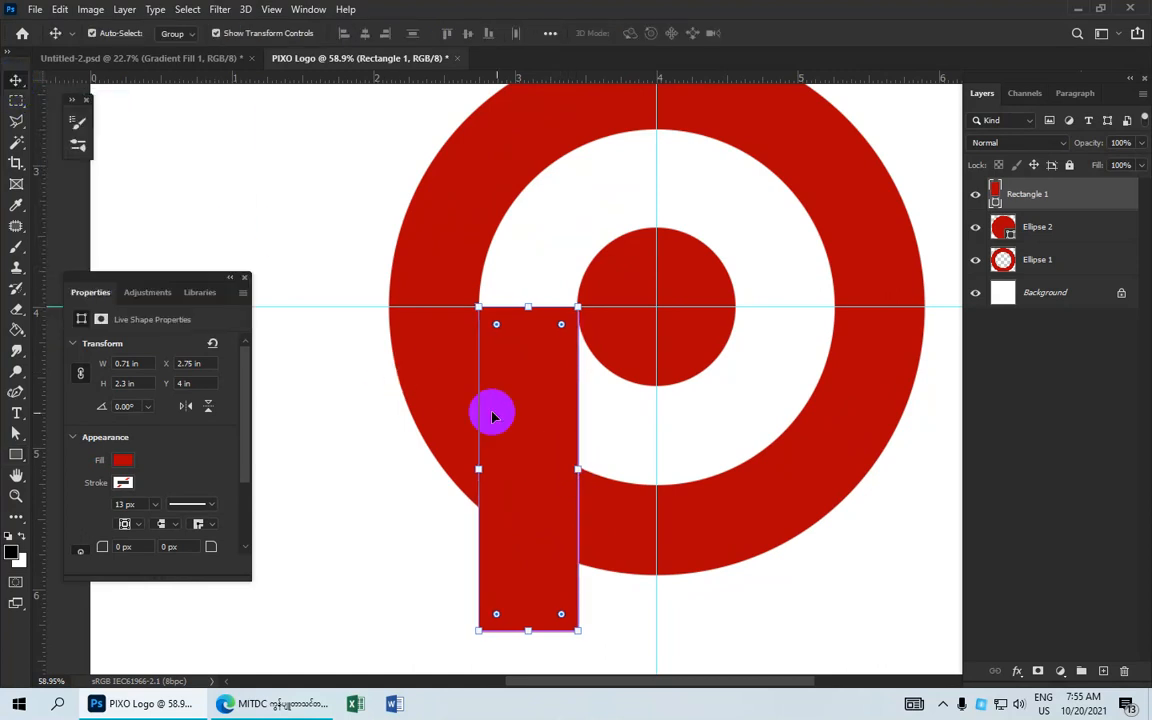
key("ctrl+t")
left_click_drag(577, 469, 577, 473)
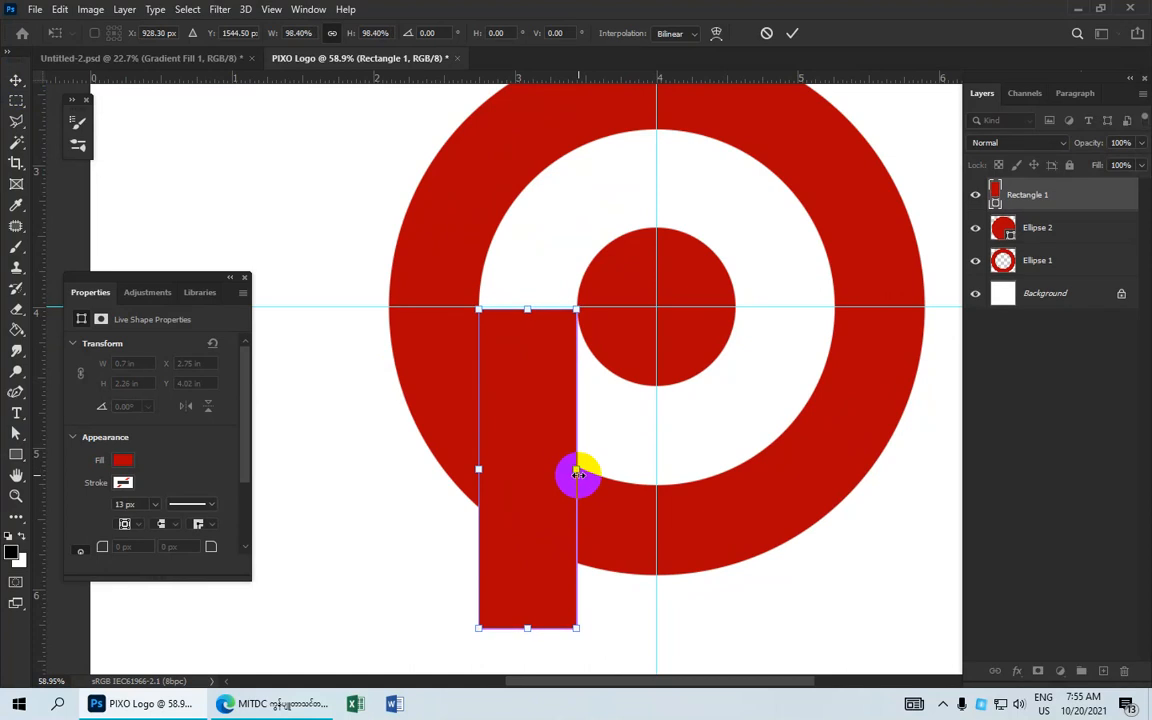
Align the rectangle's top with the horizontal guide and extend its left side to the ring's inner edge, about 0.72 in wide.
key("Right")
key("Right")
key("Right")
key("Right")
key("Up")
key("Up")
key("Up")
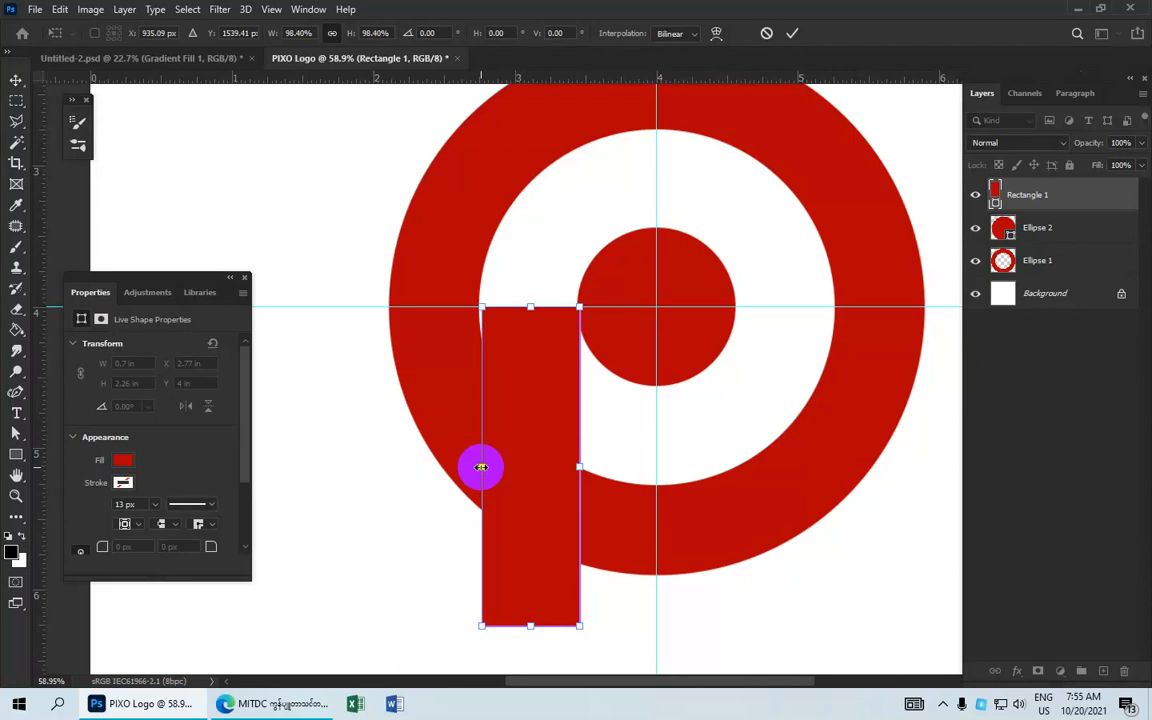
left_click_drag(479, 467, 476, 465)
scroll(586, 445, "down", 5)
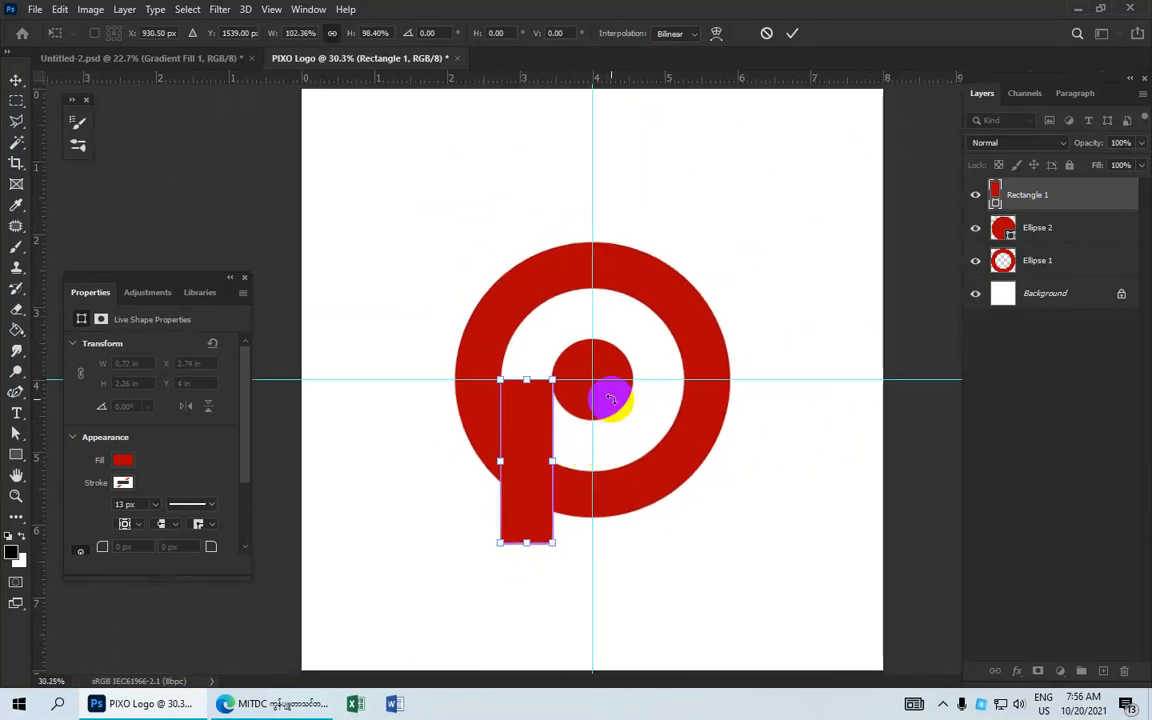
scroll(608, 395, "down", 2)
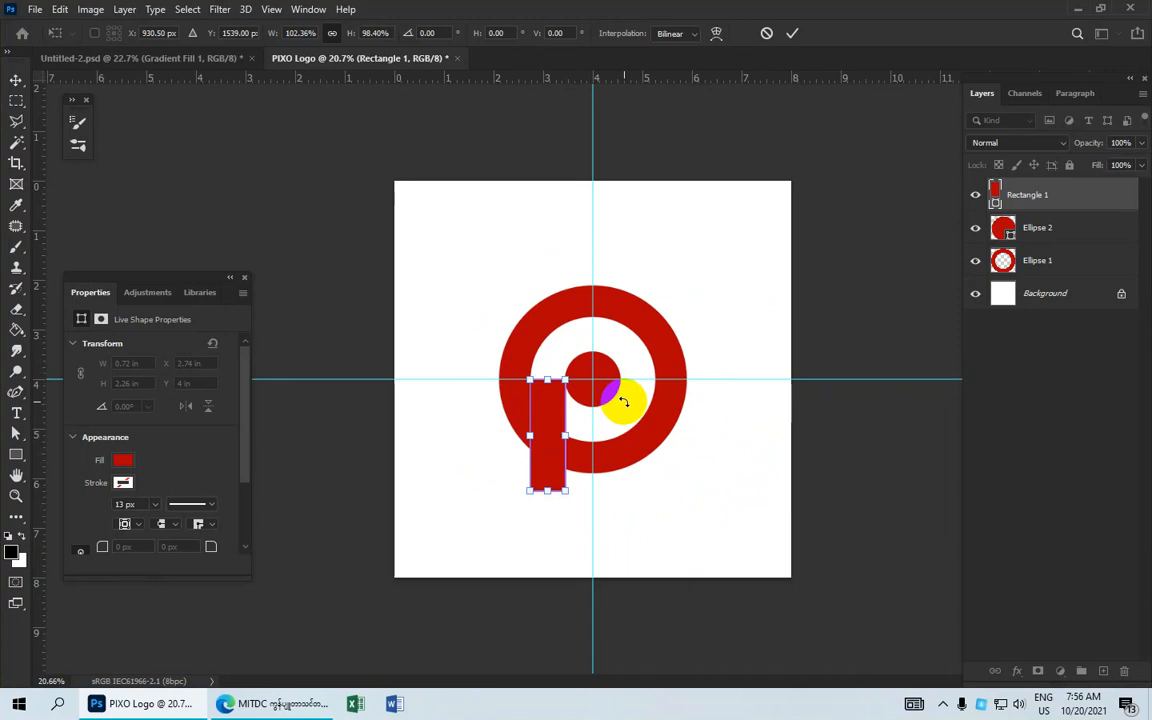
scroll(622, 401, "up", 1)
scroll(622, 401, "up", 1)
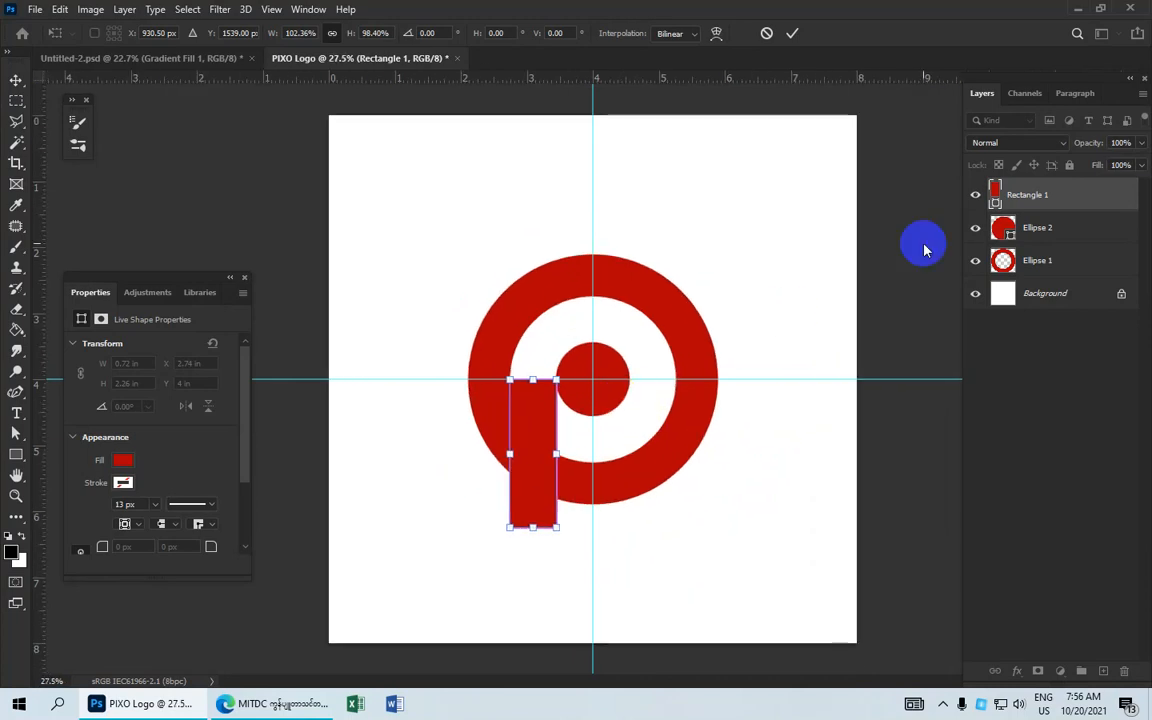
Apply the transform, load the rectangle's outline as a selection, and clear that area from the ring on the Ellipse 1 layer.
left_click(997, 195)
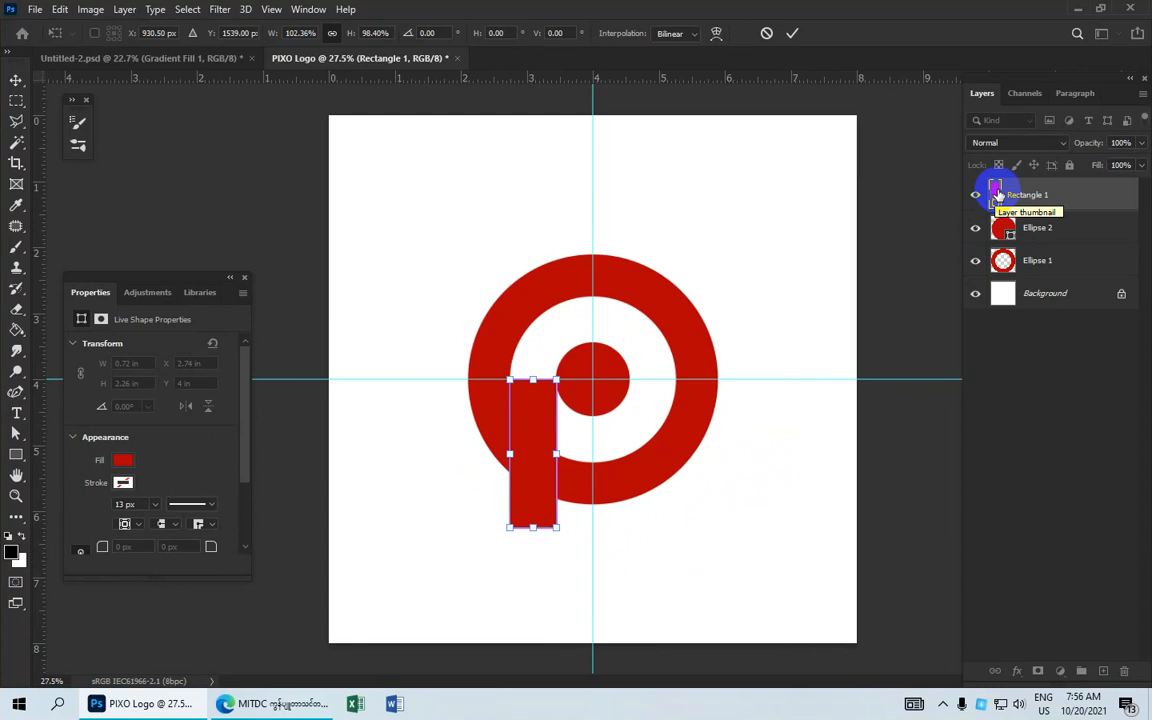
left_click(996, 192, "ctrl")
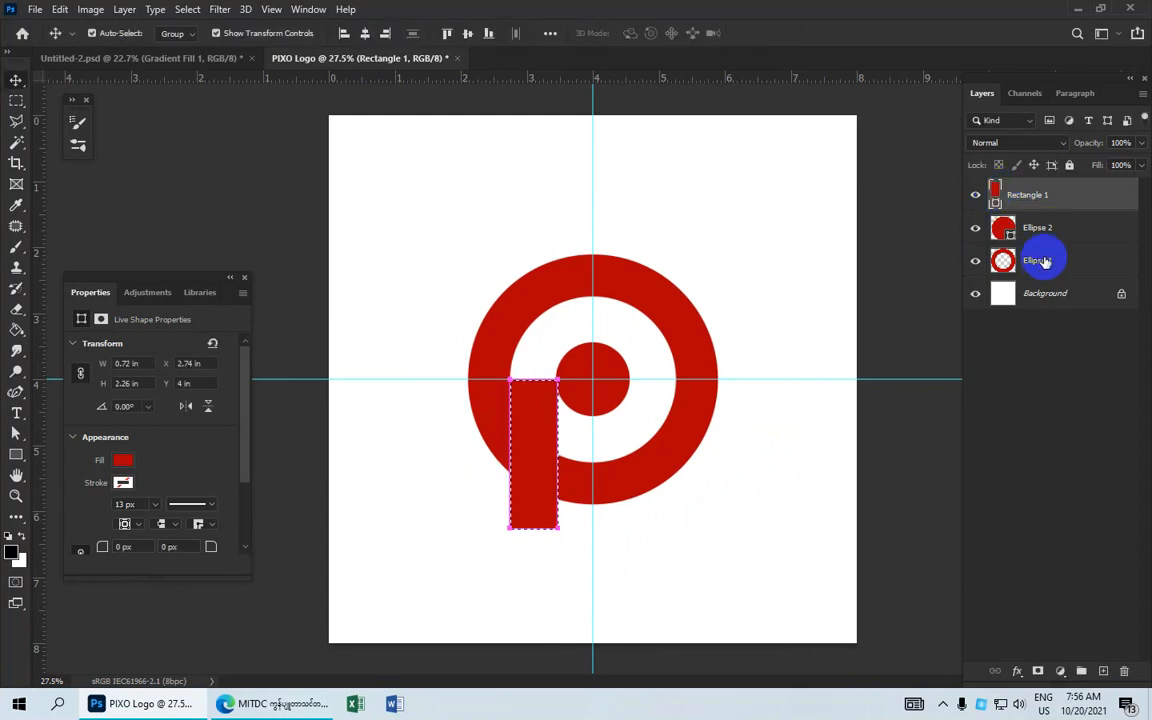
left_click(1040, 262)
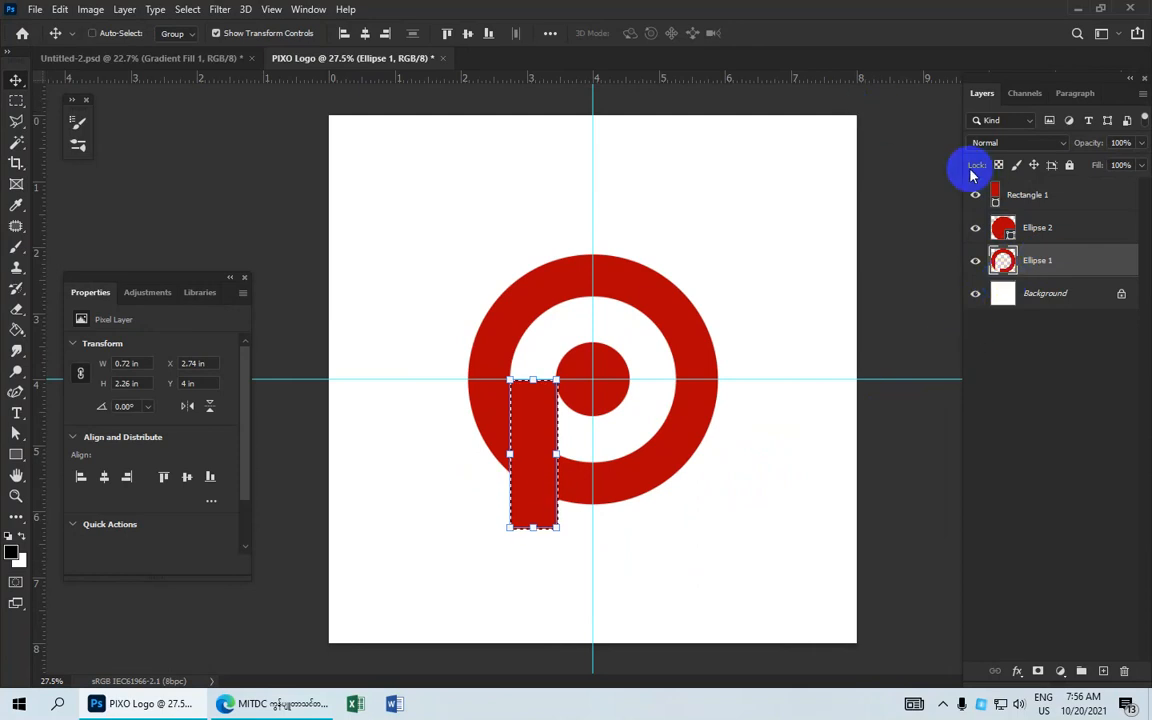
Clear the active selection and delete the Rectangle 1 layer.
key("ctrl+d")
left_click(1043, 196)
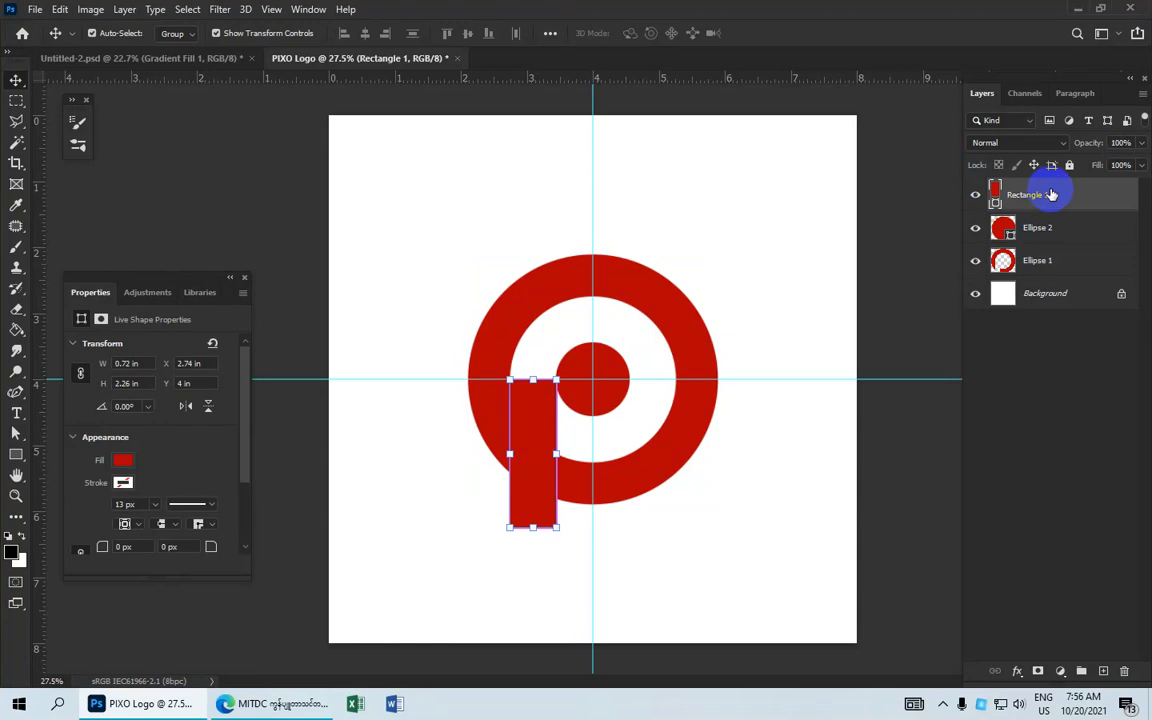
left_click_drag(1052, 193, 1125, 669)
key("ctrl+minus")
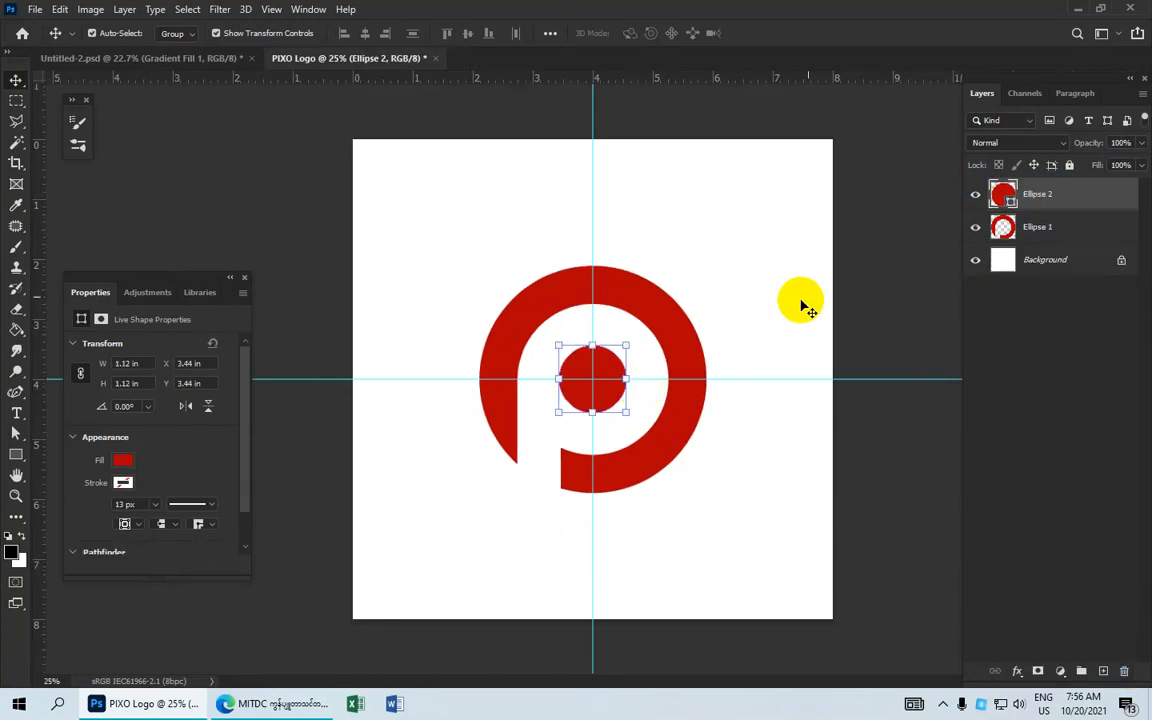
Rasterize the Ellipse 2 layer and merge it with Ellipse 1 into a single layer.
left_click(1027, 226)
left_click(1043, 195)
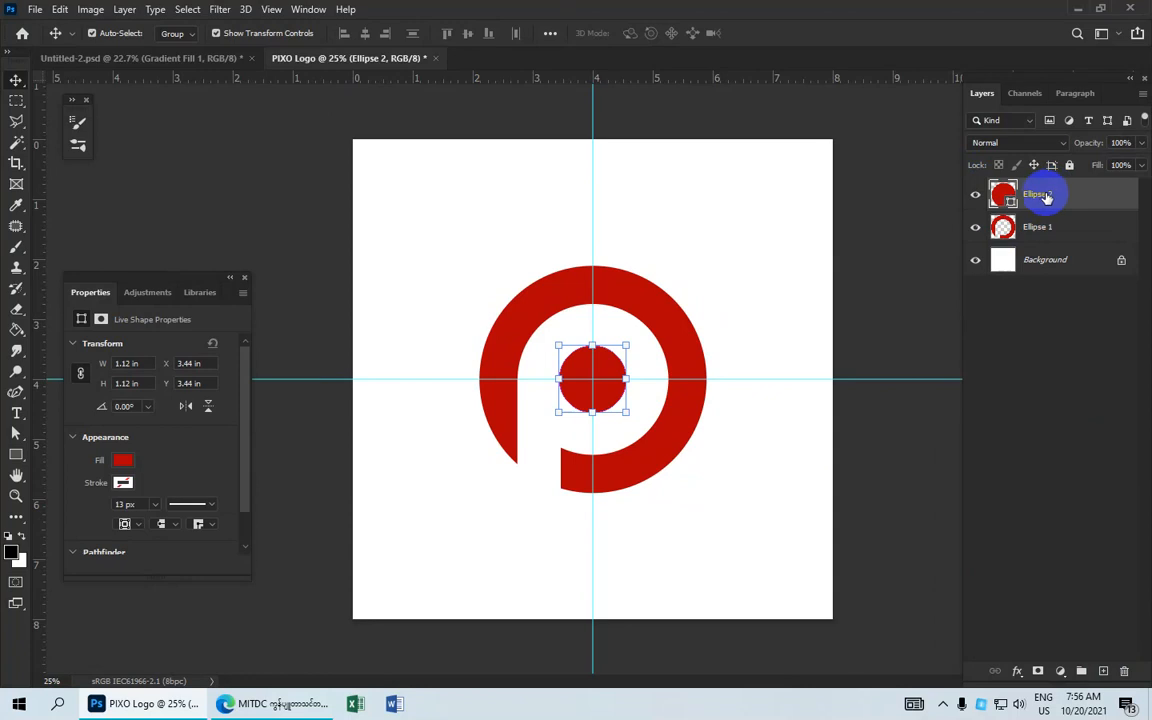
right_click(1044, 197)
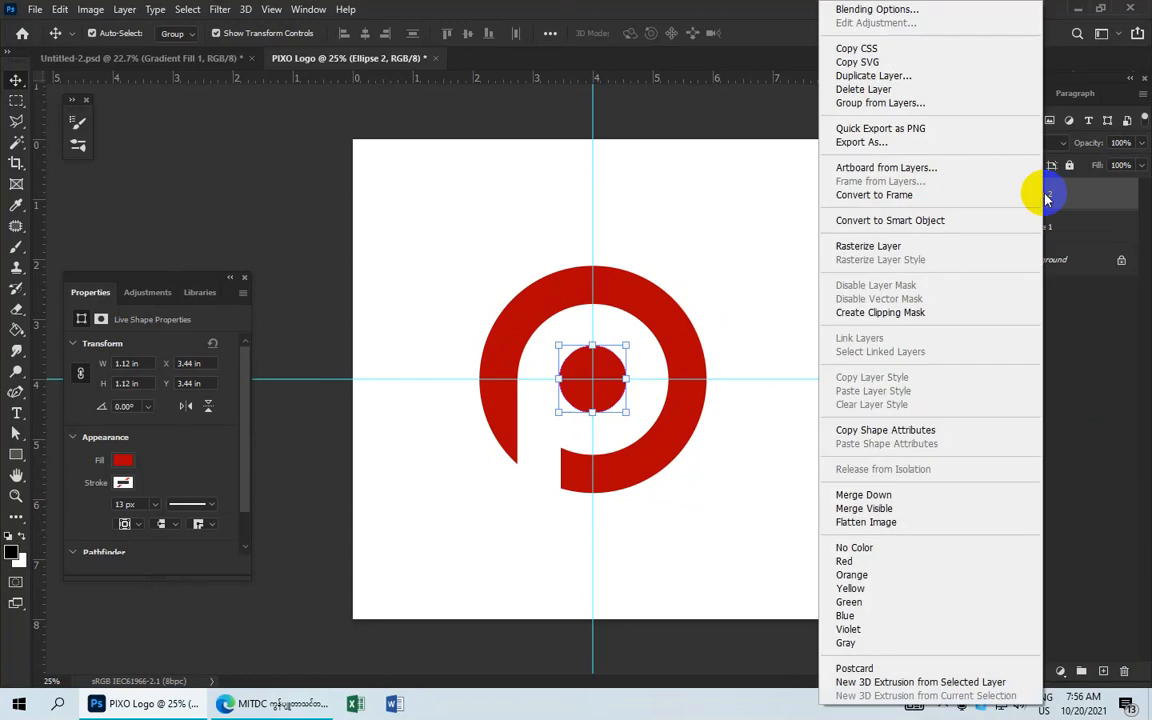
left_click(948, 248)
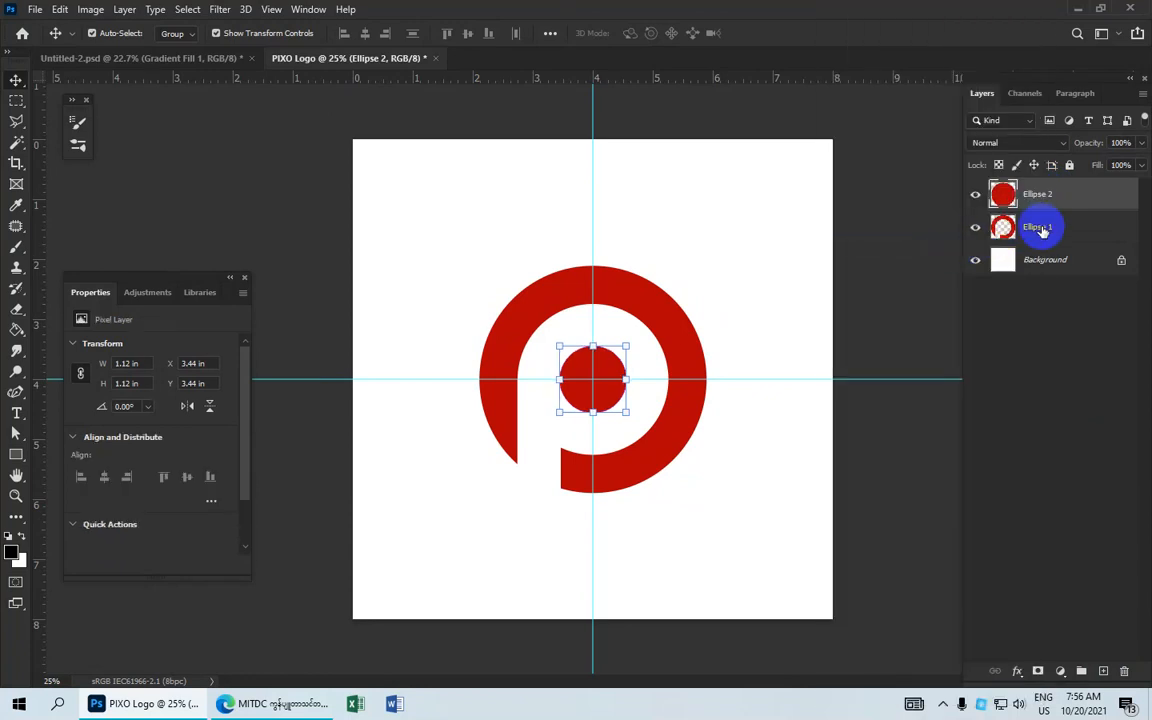
left_click(1042, 229, "shift")
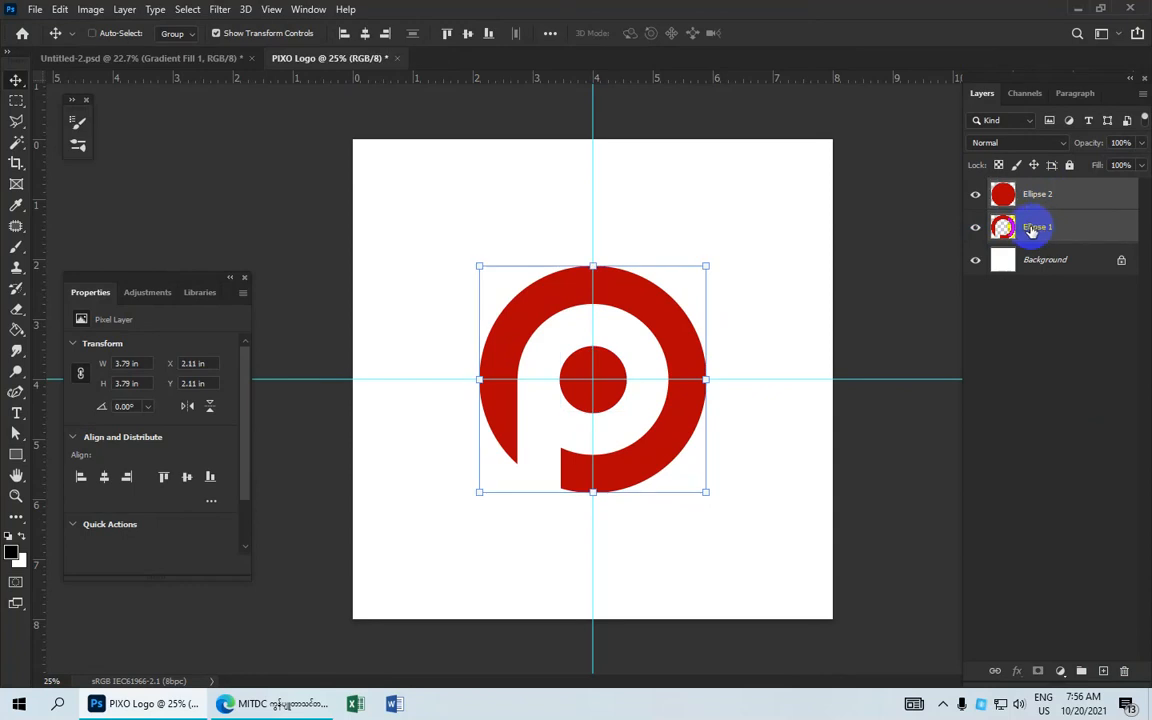
key("ctrl+e")
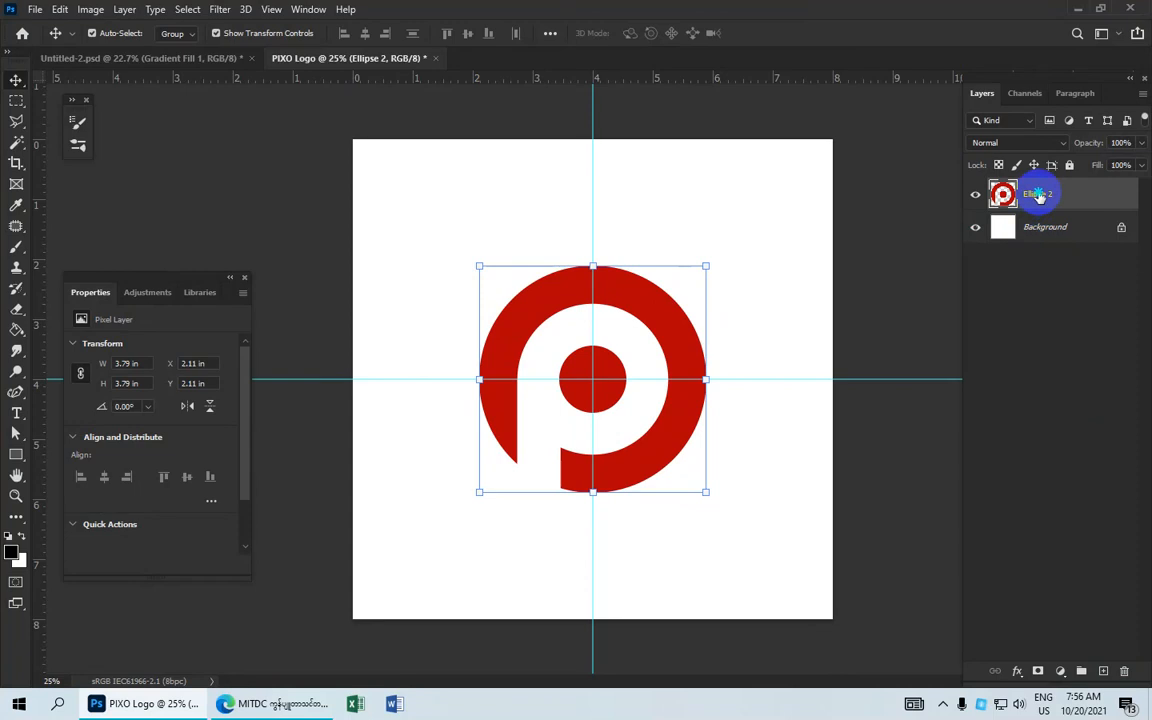
Add a Pattern Overlay in Multiply mode to the merged logo layer, using the third pattern of the Water group.
right_click(1039, 197)
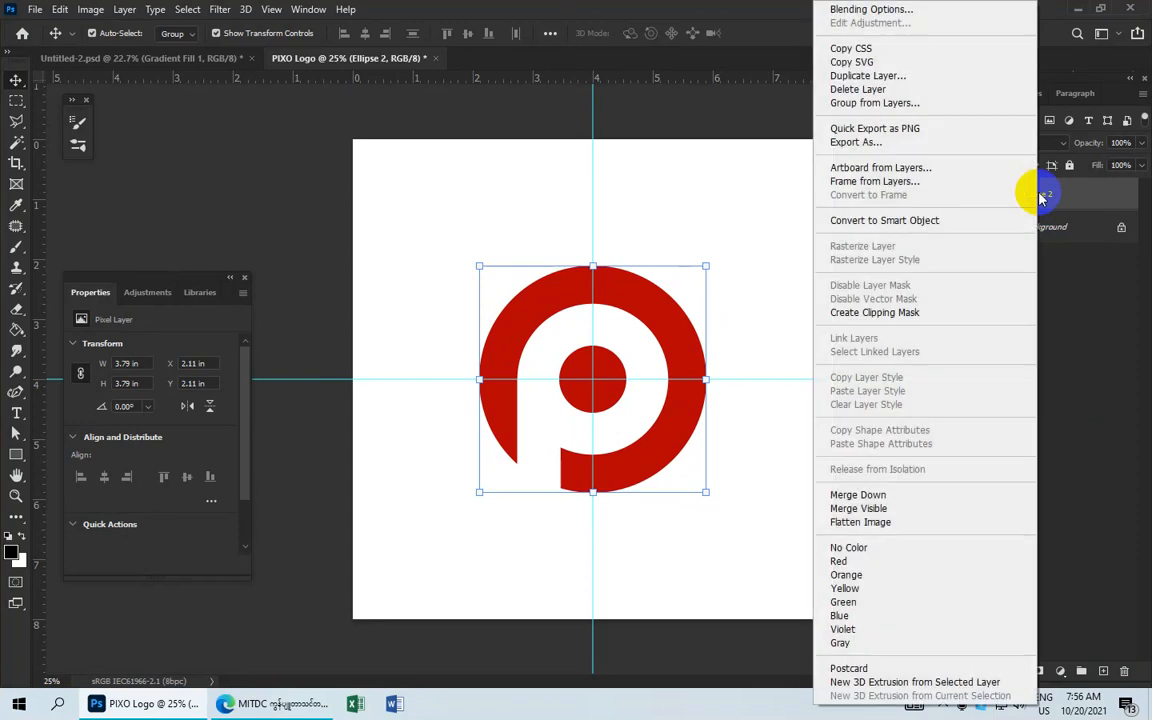
left_click(903, 12)
left_click_drag(743, 87, 867, 36)
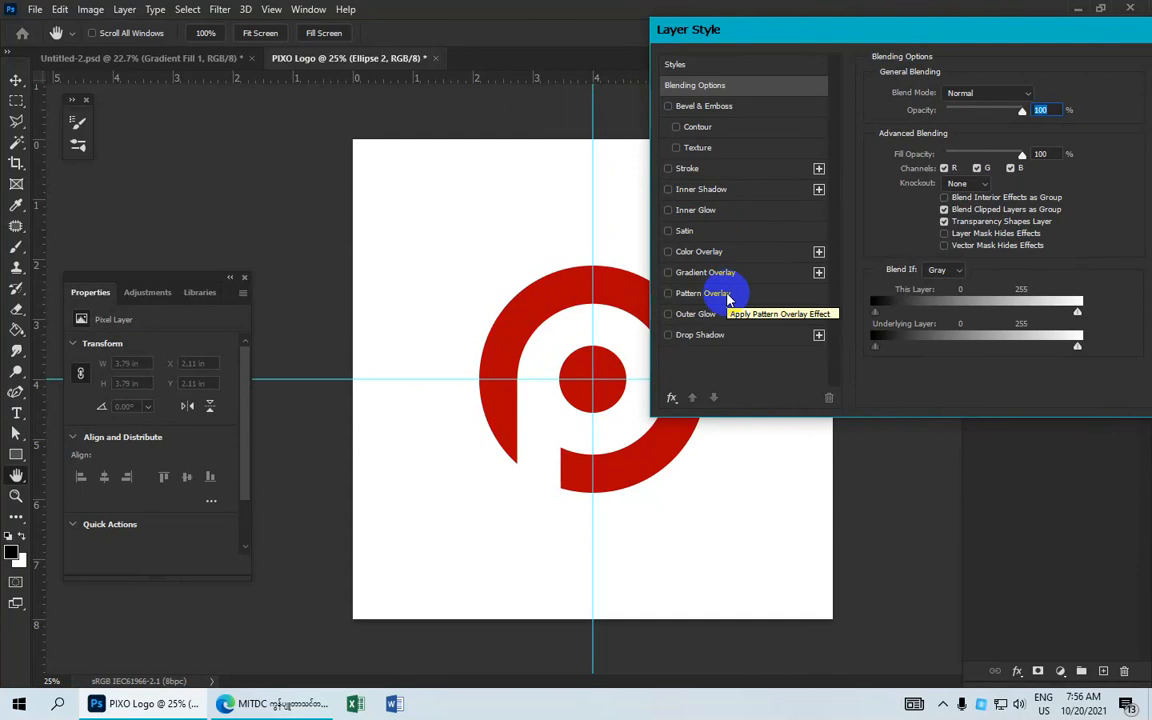
left_click(728, 293)
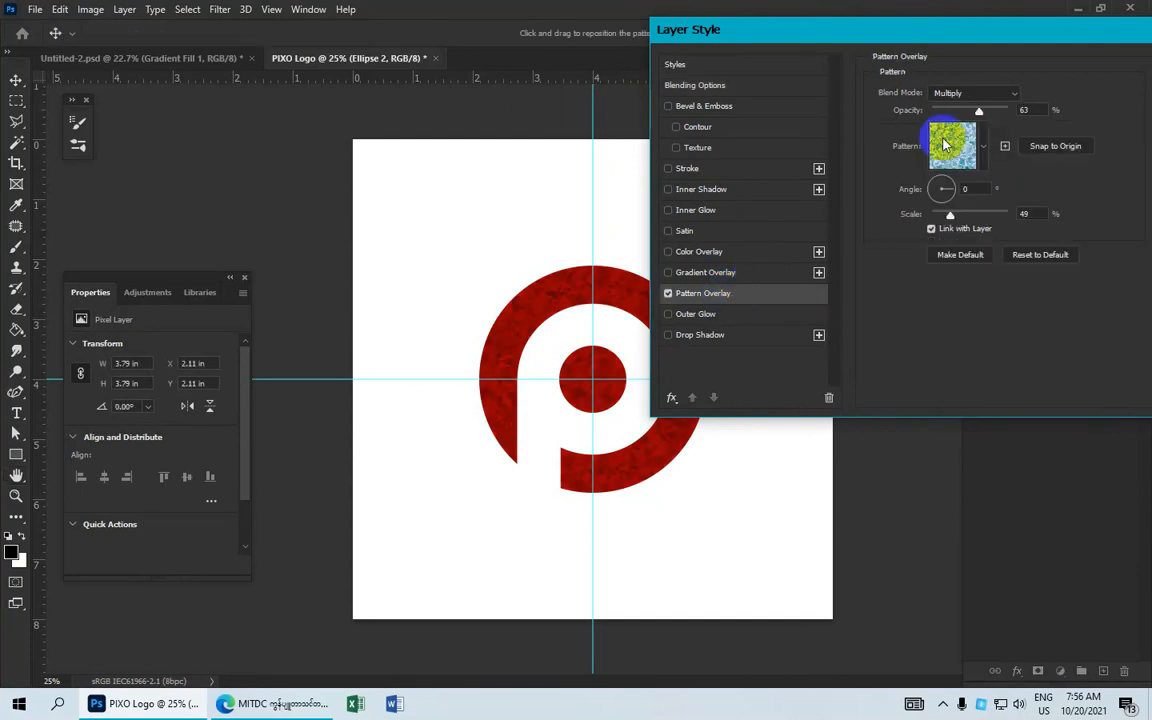
left_click(955, 145)
scroll(925, 203, "down", 5)
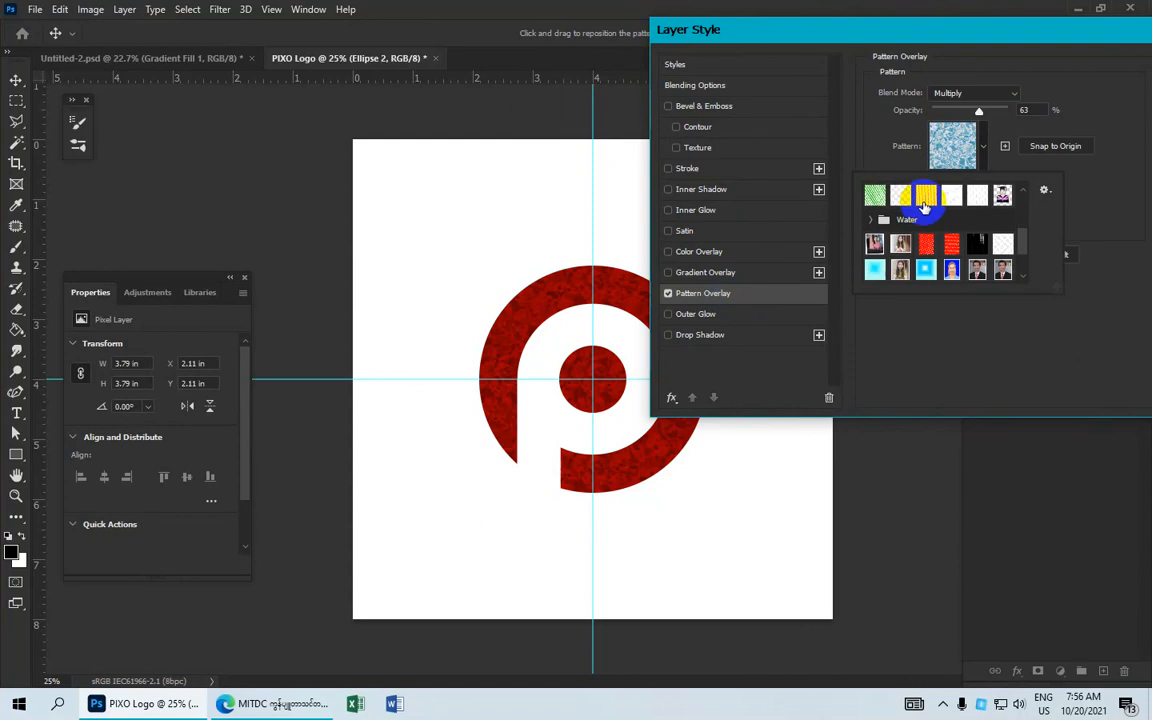
scroll(925, 207, "up", 5)
left_click(870, 194)
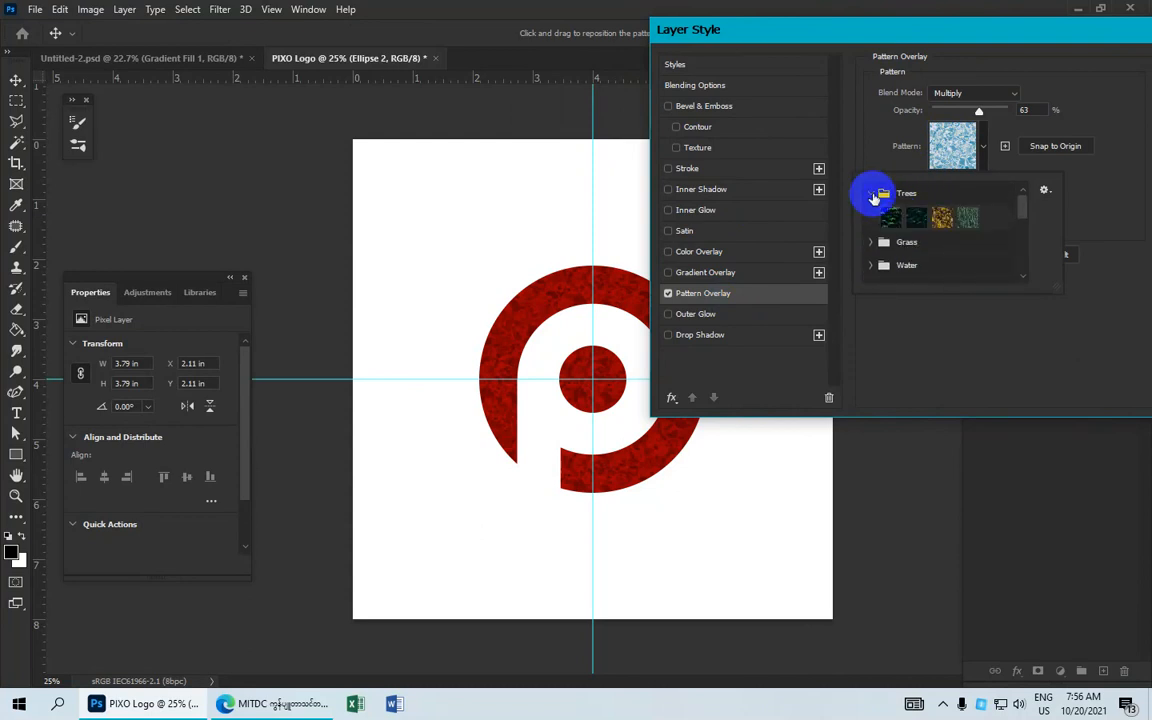
scroll(878, 208, "down", 1)
left_click(871, 217)
scroll(865, 230, "down", 1)
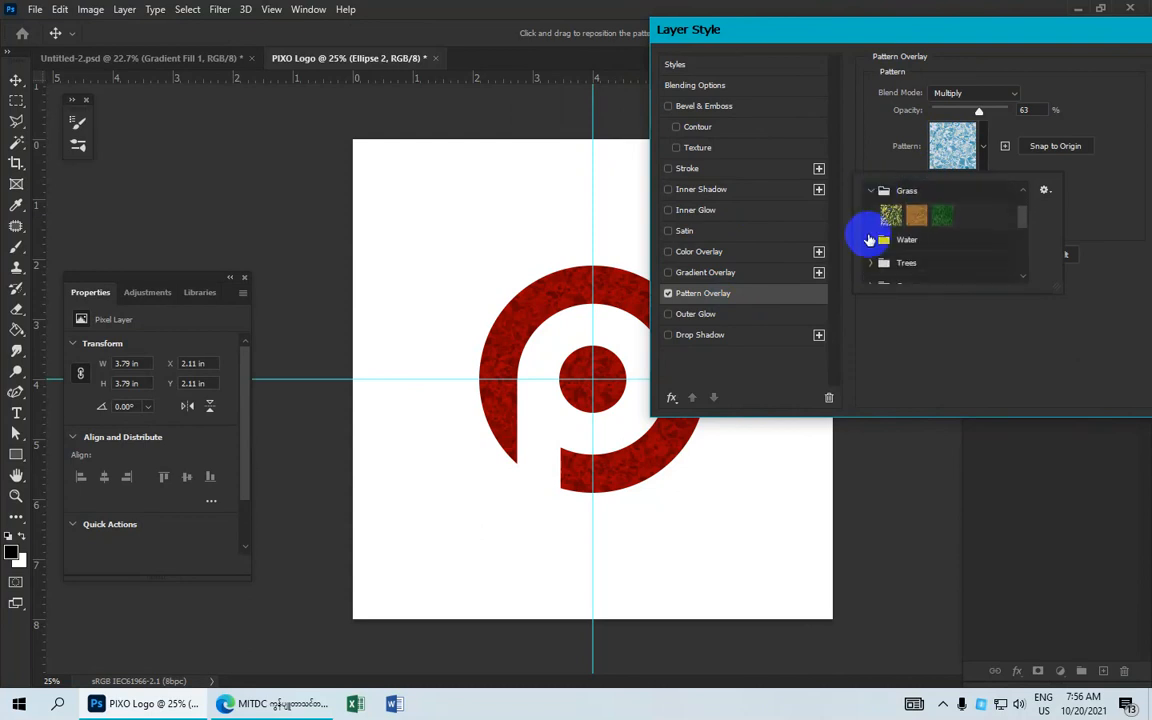
left_click(872, 240)
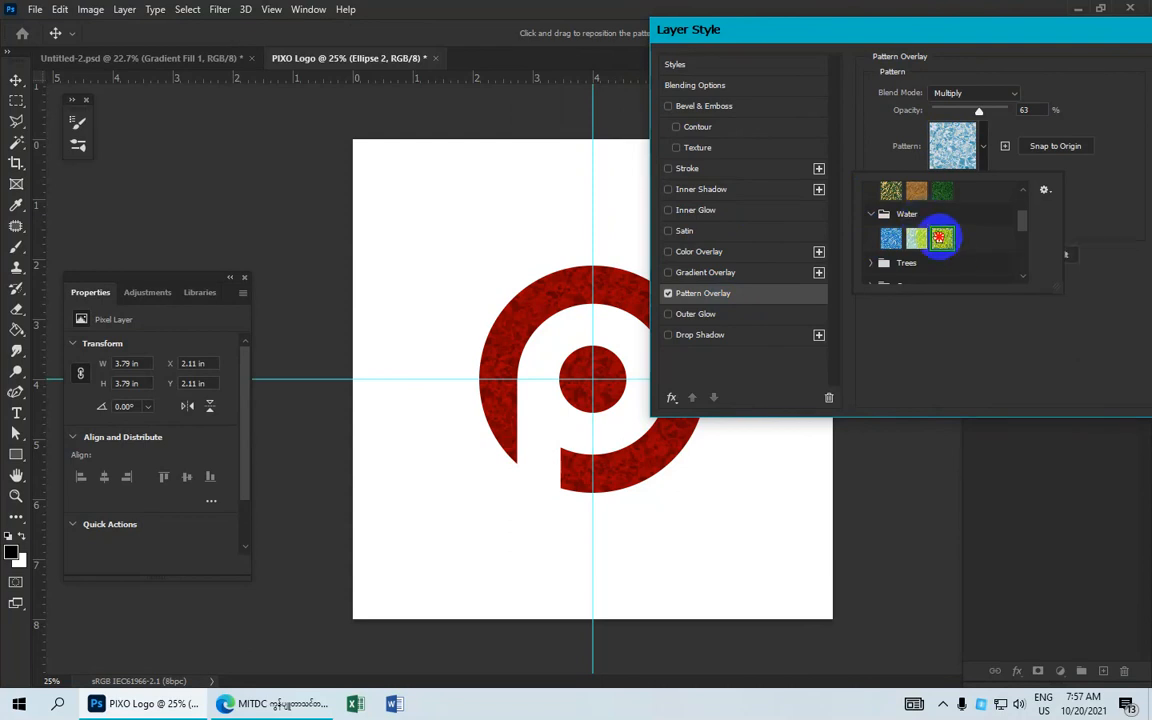
Set the Pattern Overlay's opacity to 90% and its scale to 41%.
left_click(979, 112)
left_click_drag(979, 113, 1001, 114)
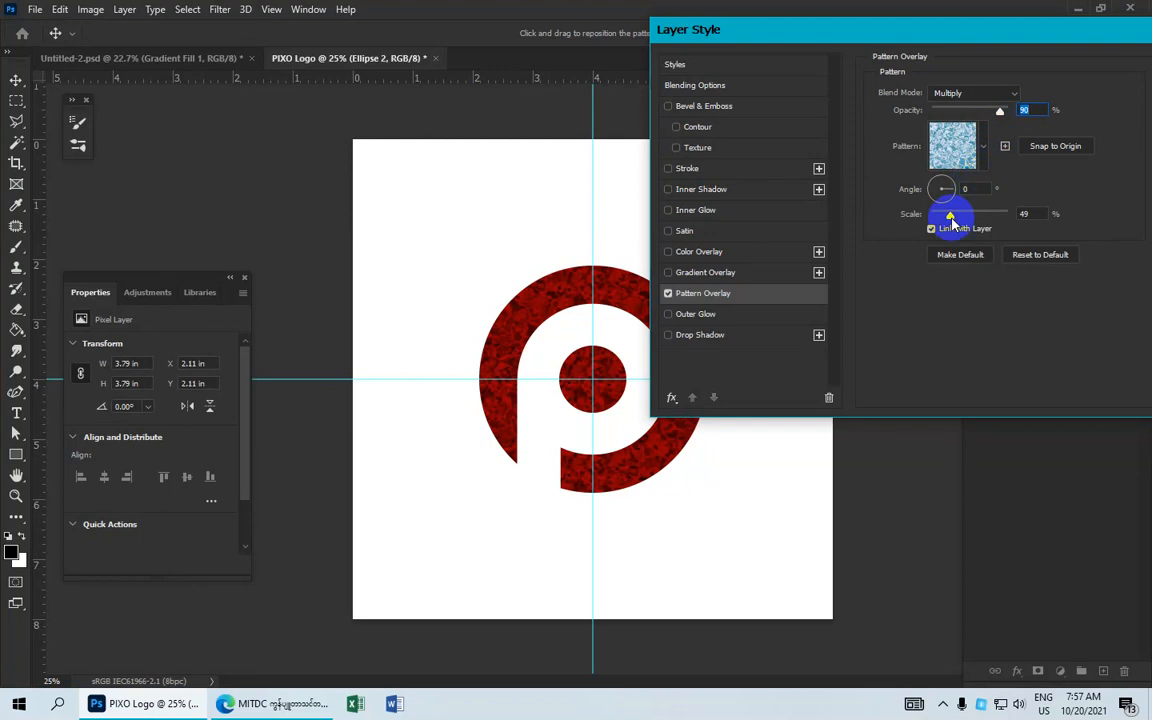
left_click_drag(952, 221, 951, 219)
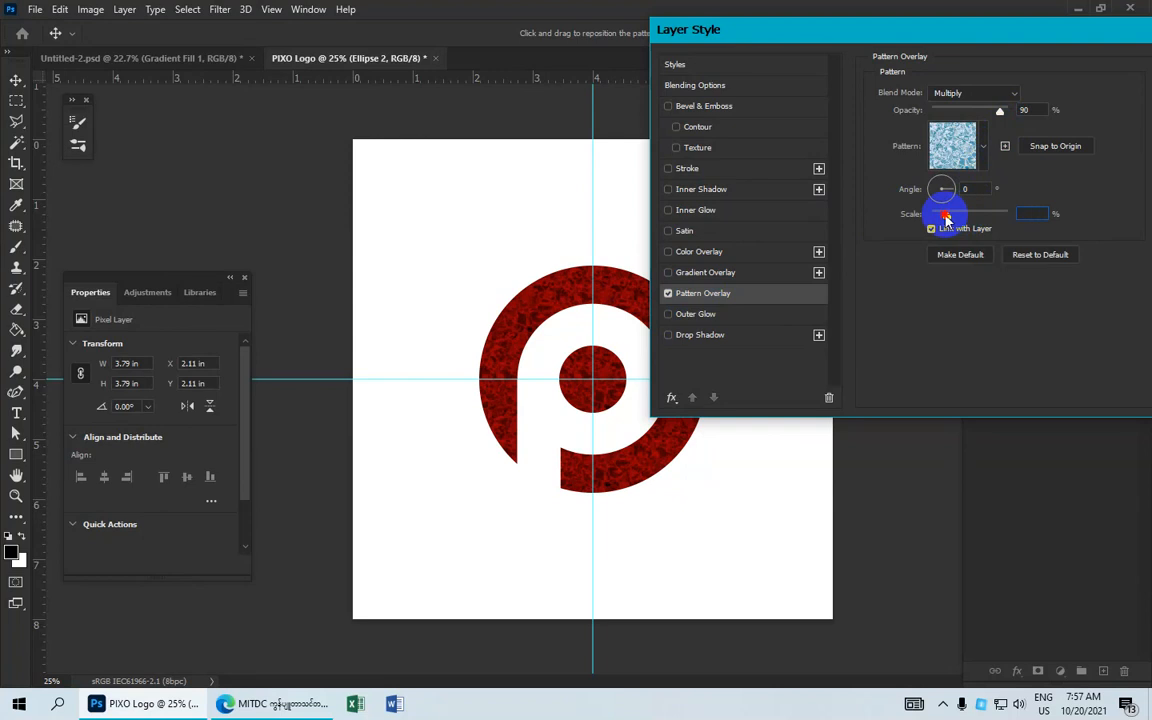
left_click_drag(945, 216, 950, 220)
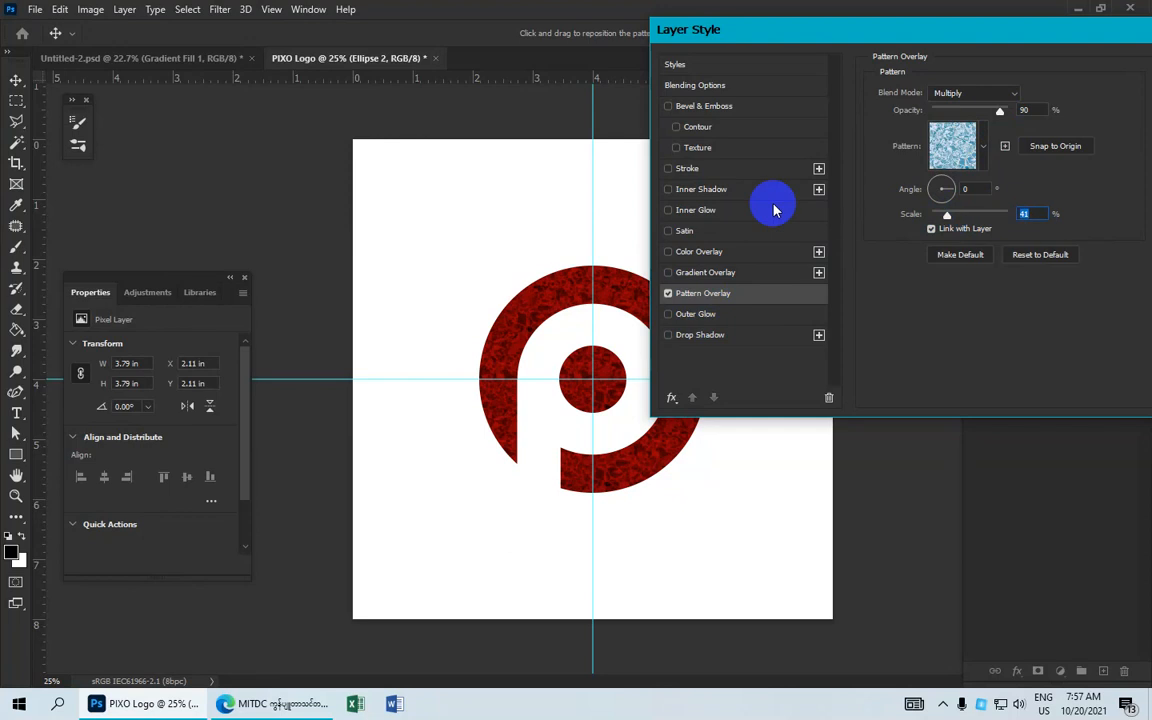
Add a smooth Inner Bevel to the logo layer with the direction up and a depth of 188%.
left_click(687, 109)
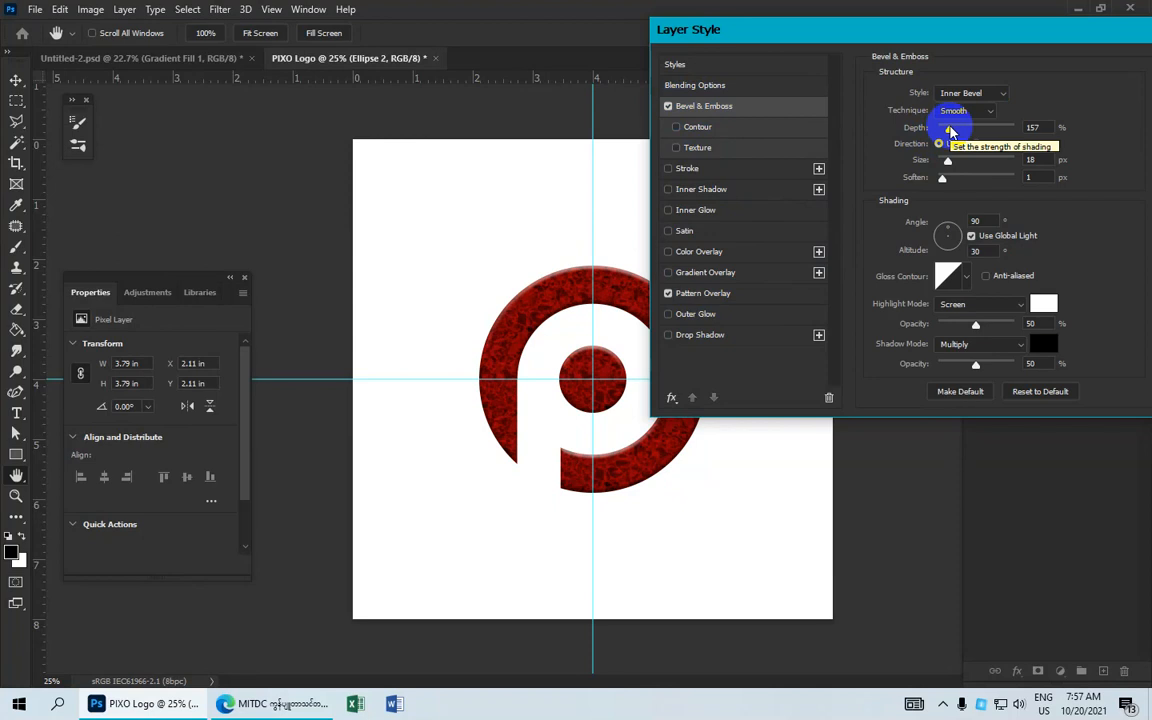
left_click_drag(950, 131, 953, 131)
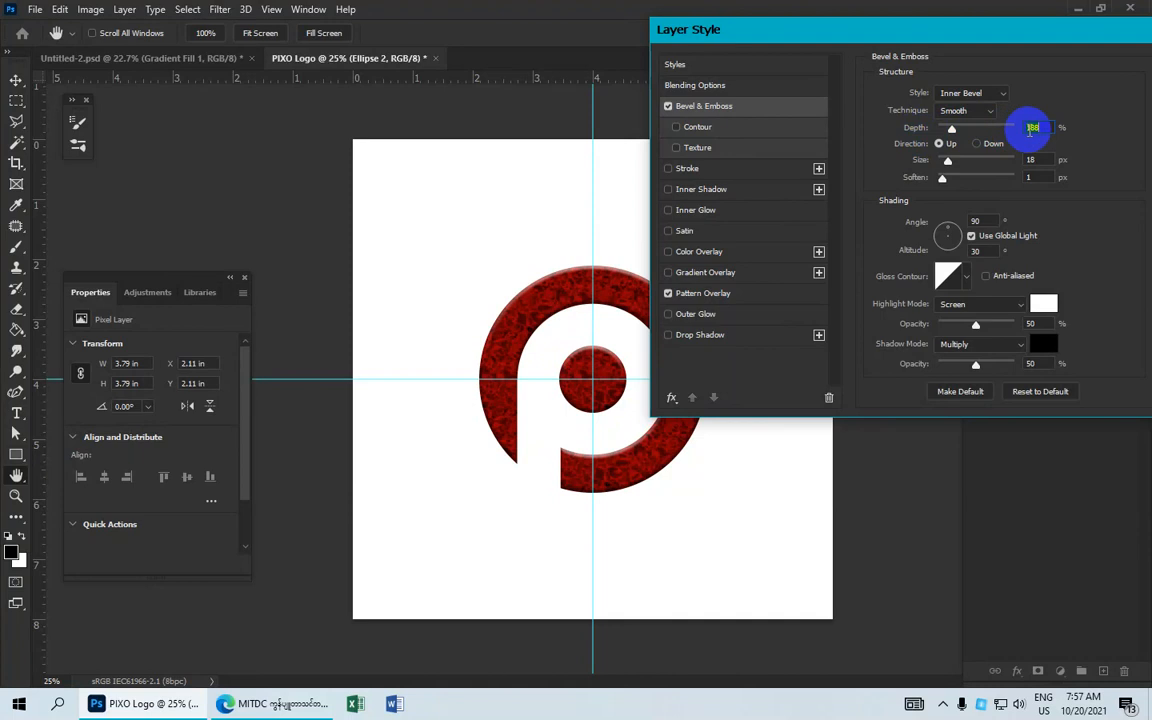
left_click(944, 149)
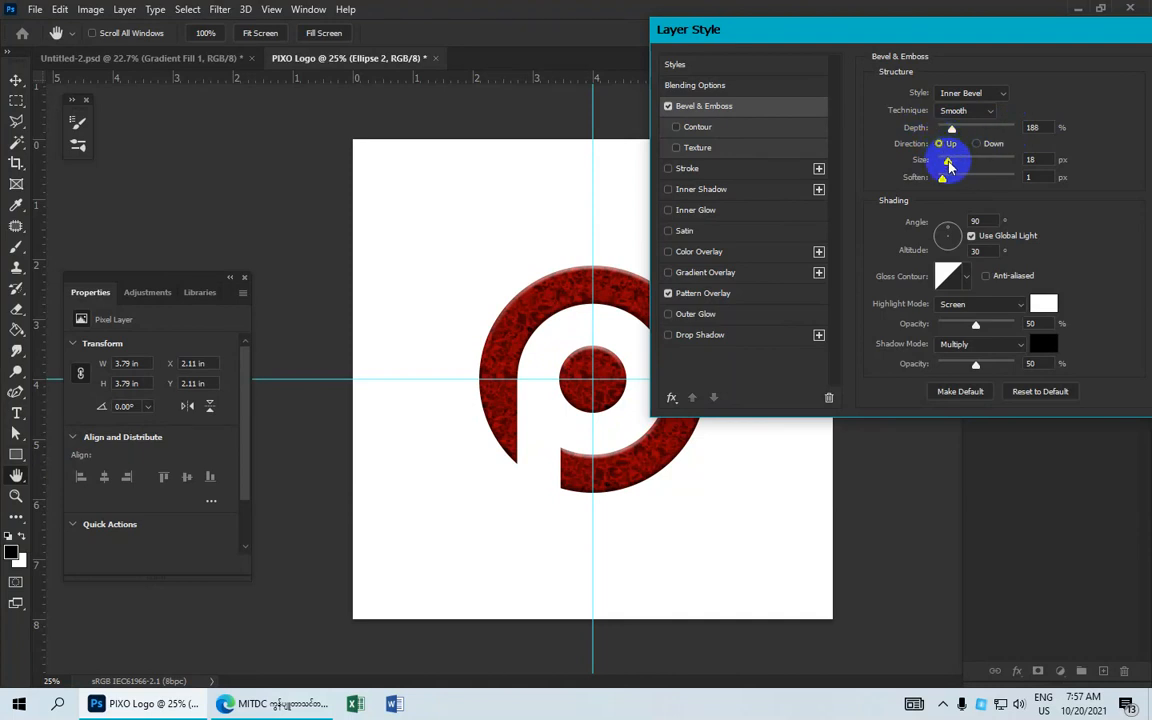
Set the bevel's size to 20 px and its soften value to 2 px.
left_click_drag(946, 159, 953, 168)
left_click(1030, 159)
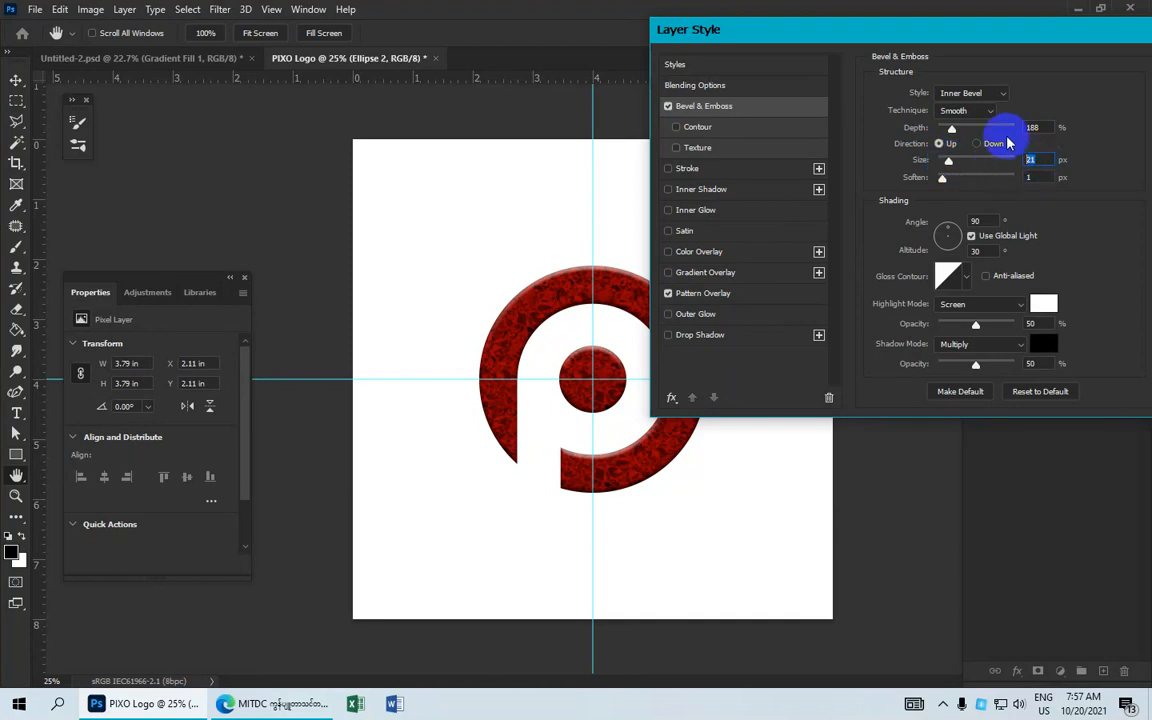
type("20")
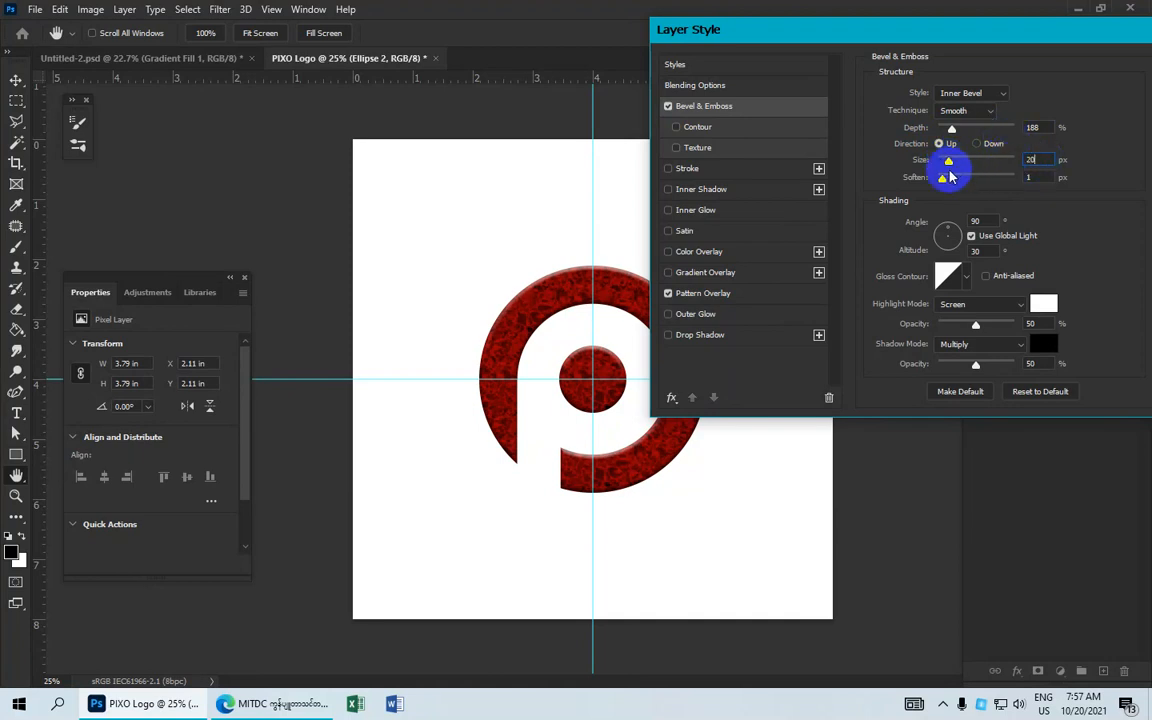
left_click_drag(945, 179, 950, 183)
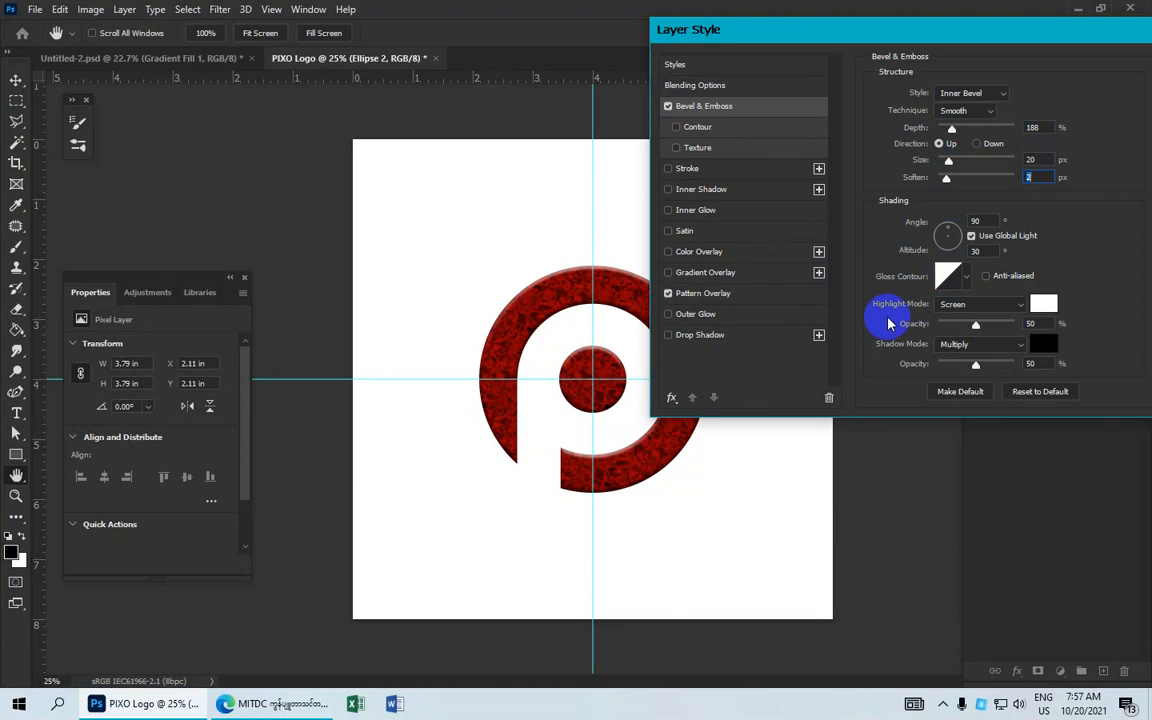
left_click(617, 328)
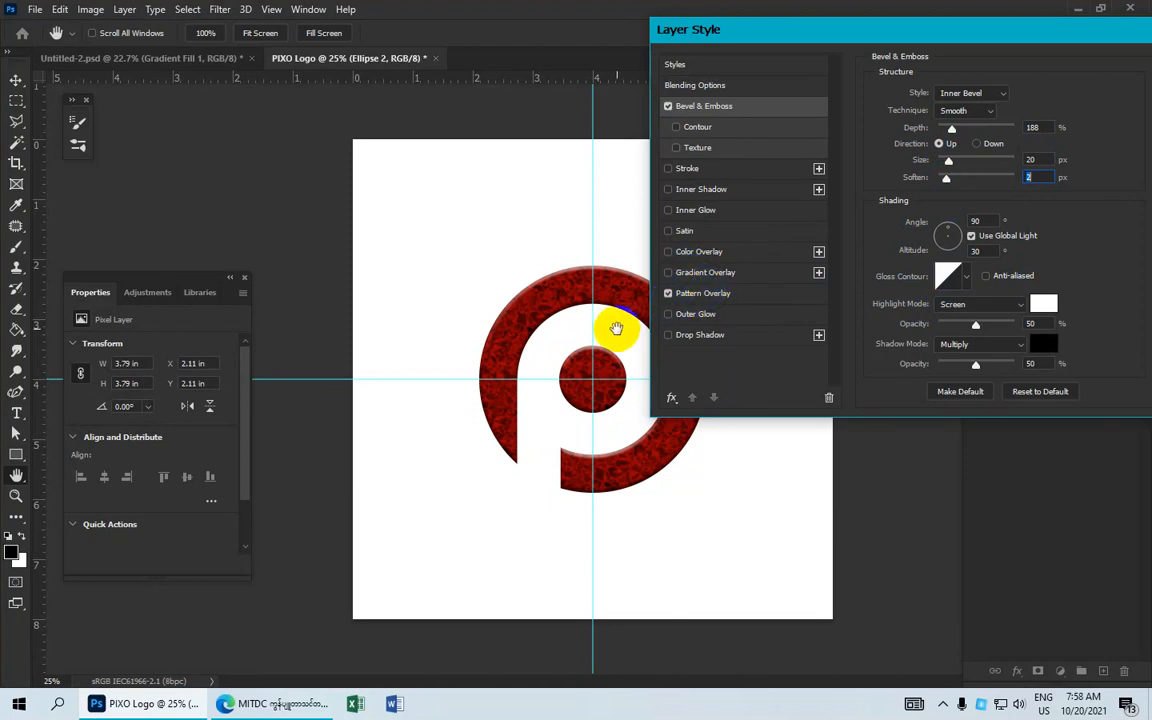
Set the Pattern Overlay's opacity to 84%, enable the bevel's Contour with a 49% range, and apply the layer style.
left_click(706, 293)
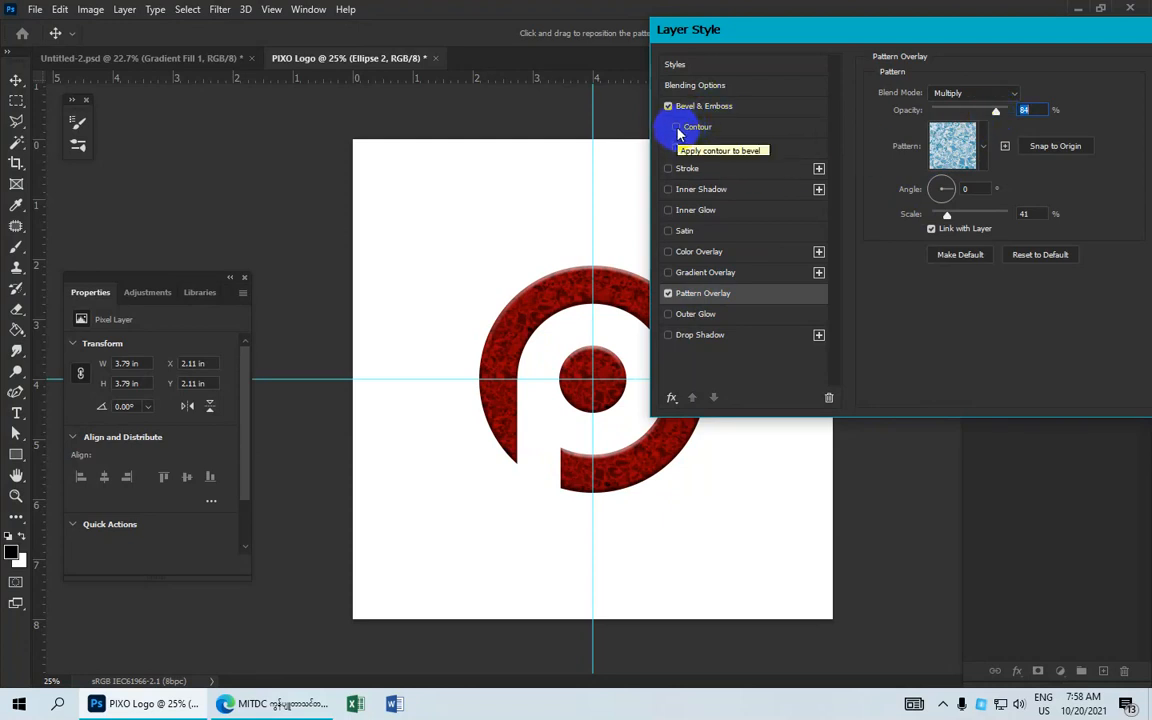
left_click(700, 128)
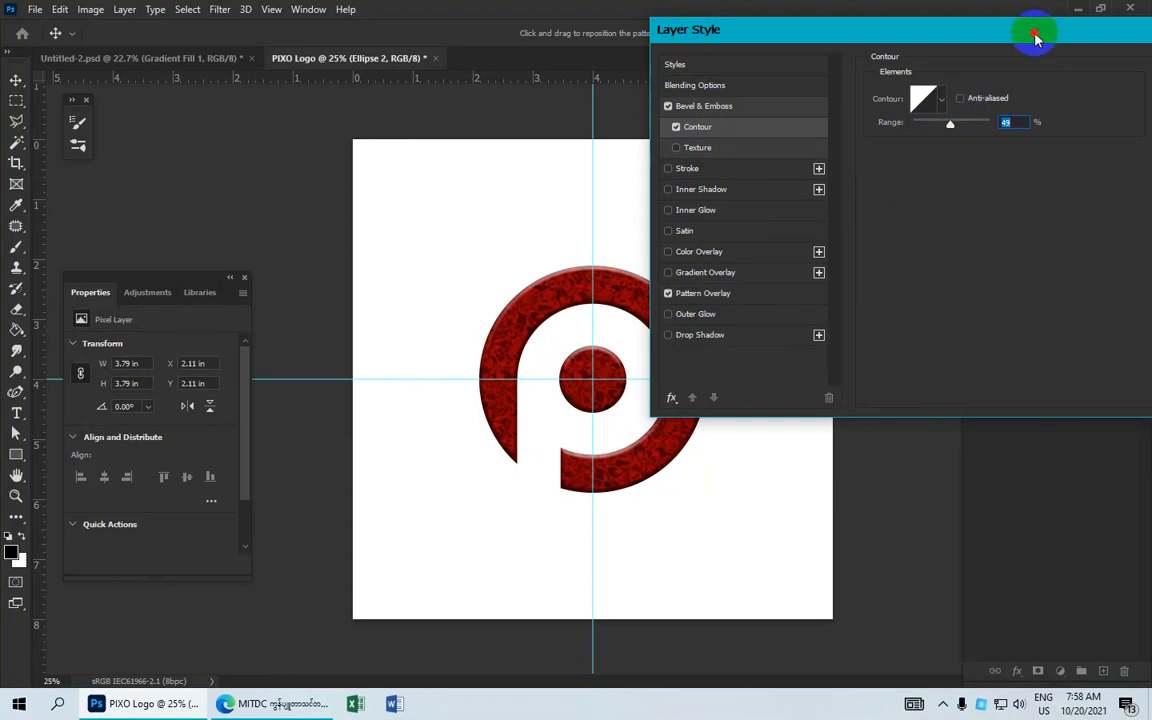
left_click_drag(1035, 37, 939, 66)
left_click(1126, 98)
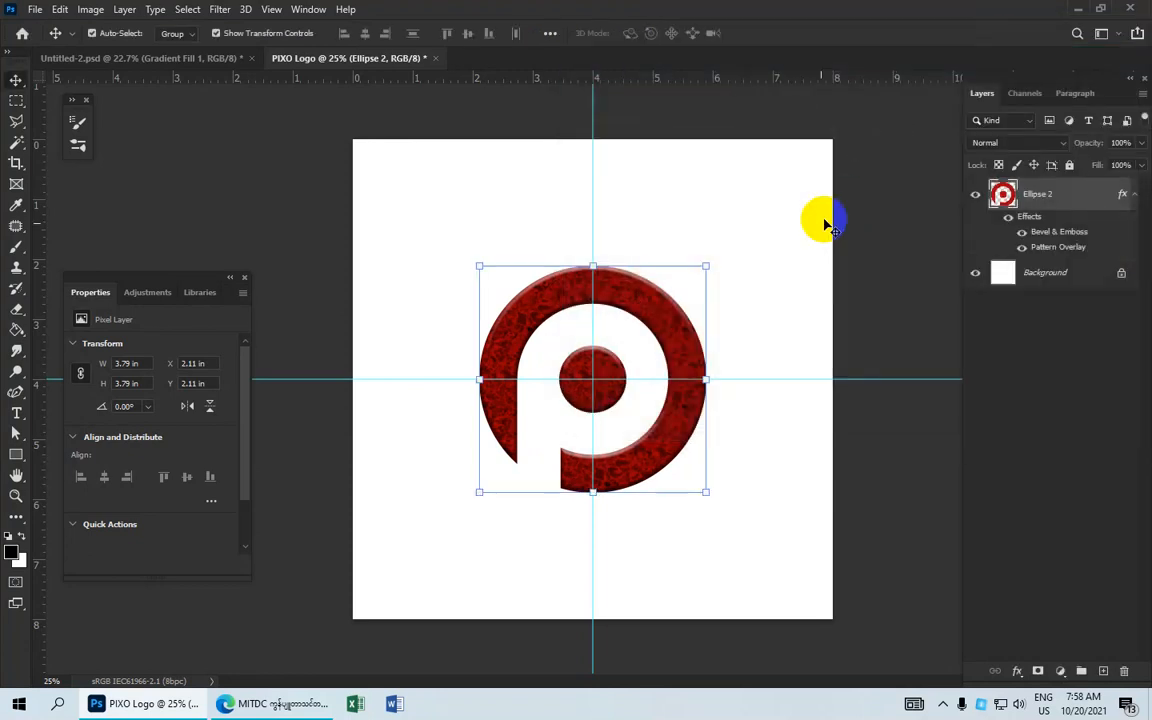
Deselect the logo layer and compare the textured mark with the finished reference logo in Untitled-2.psd.
left_click(782, 256)
scroll(758, 285, "down", 2)
scroll(755, 284, "up", 2)
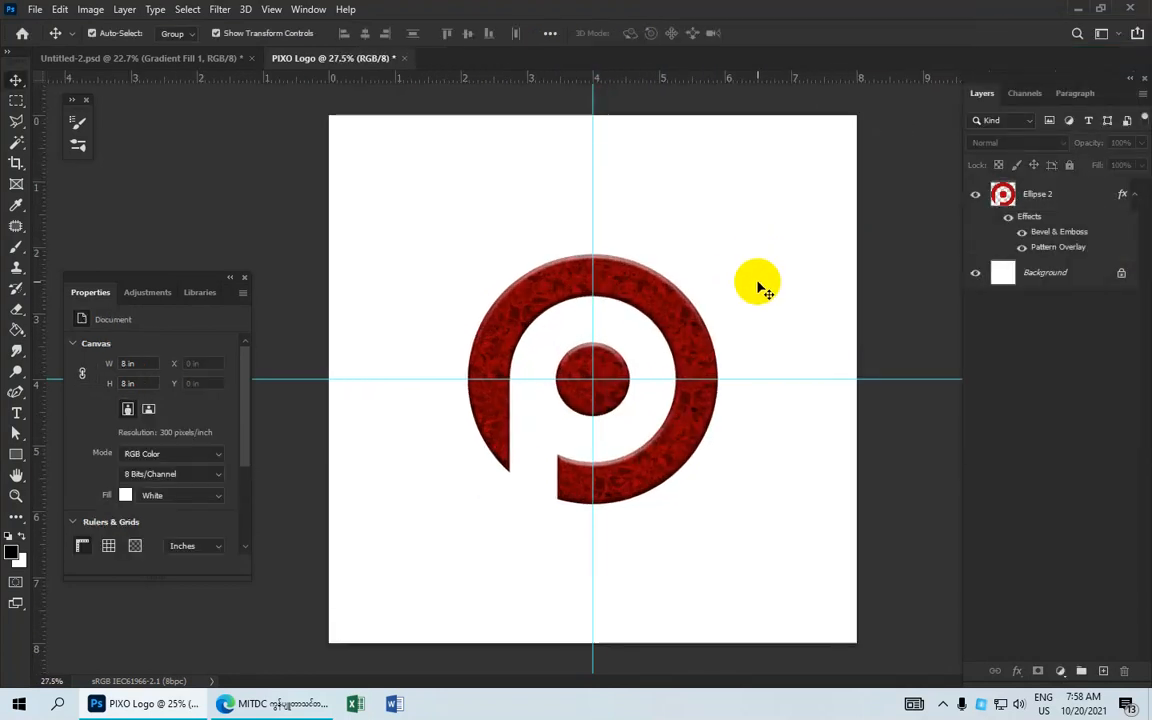
scroll(670, 310, "up", 2)
scroll(676, 314, "down", 2)
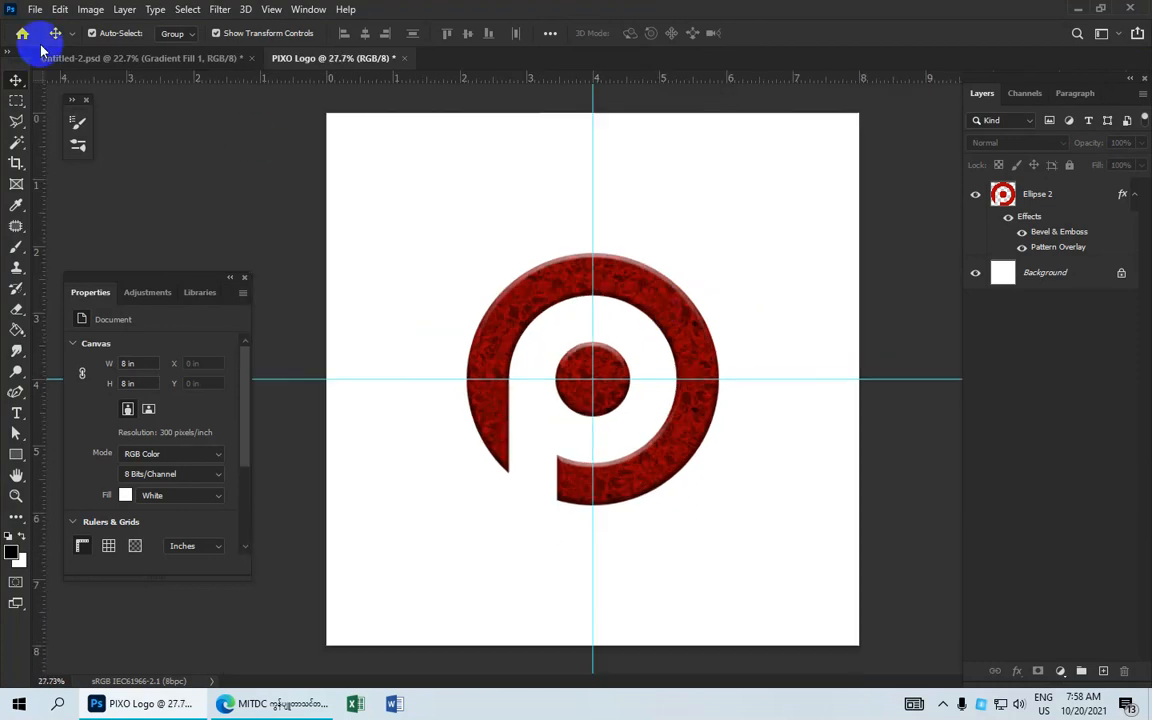
left_click(135, 60)
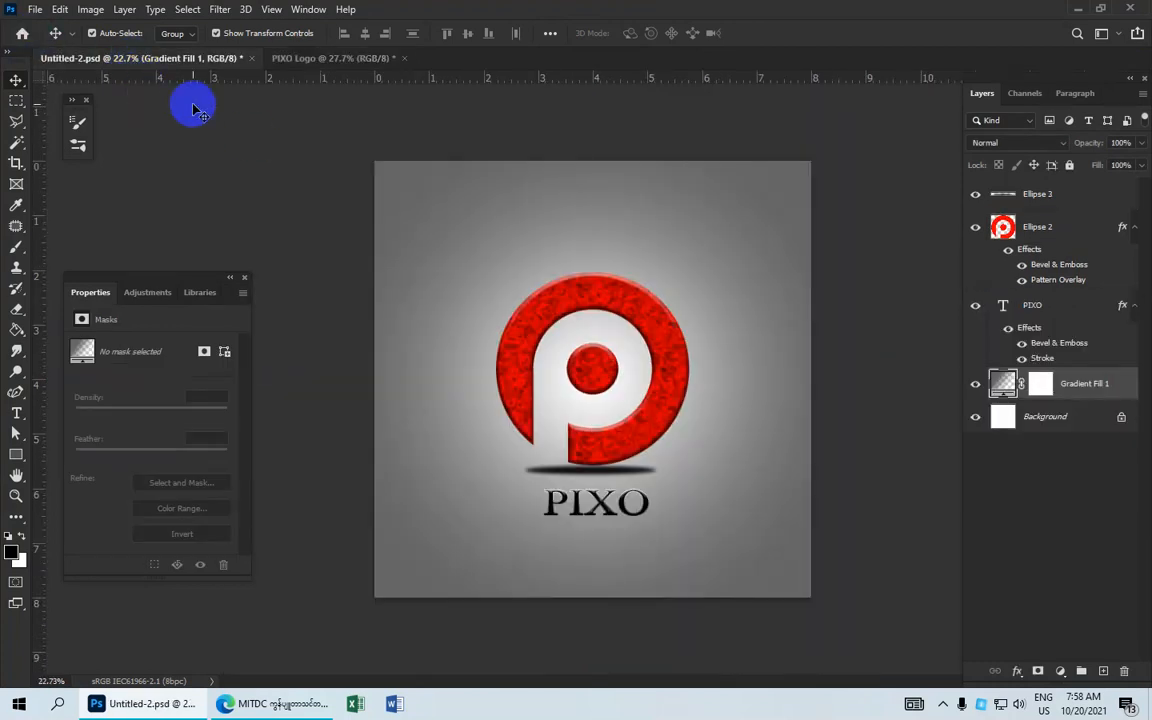
left_click(331, 60)
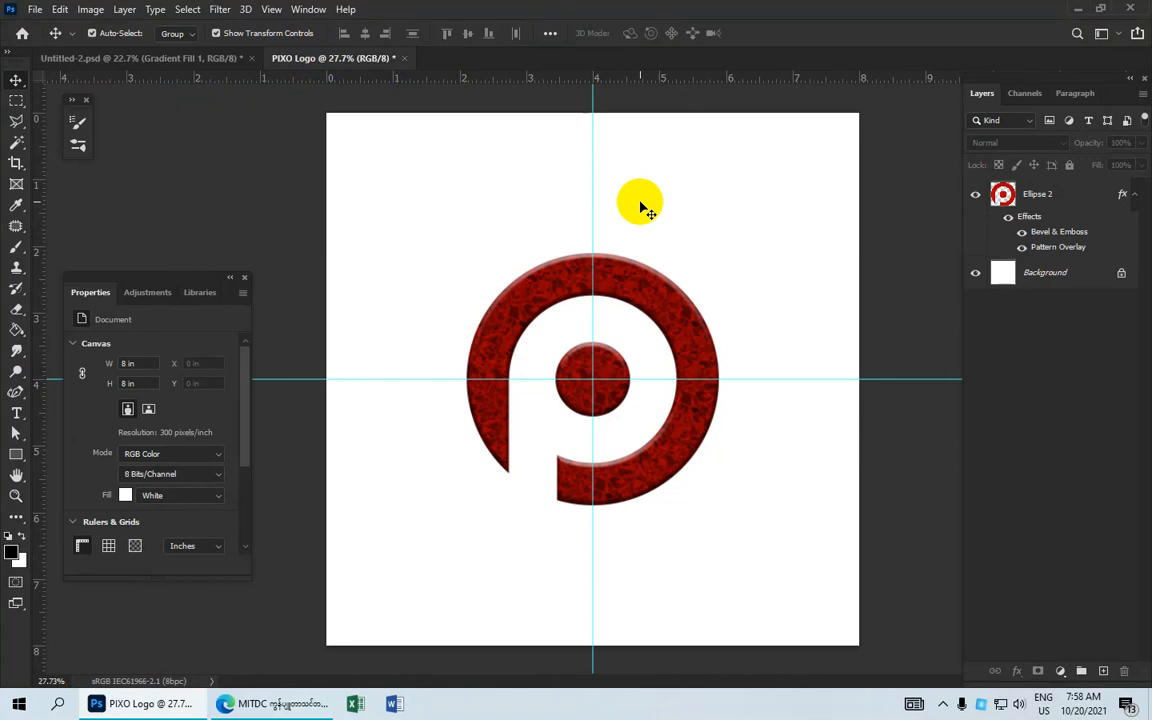
Scale the P mark proportionally to 88.74%, center it on the vertical guide slightly above the horizontal guide, and apply the transform.
left_click(657, 293)
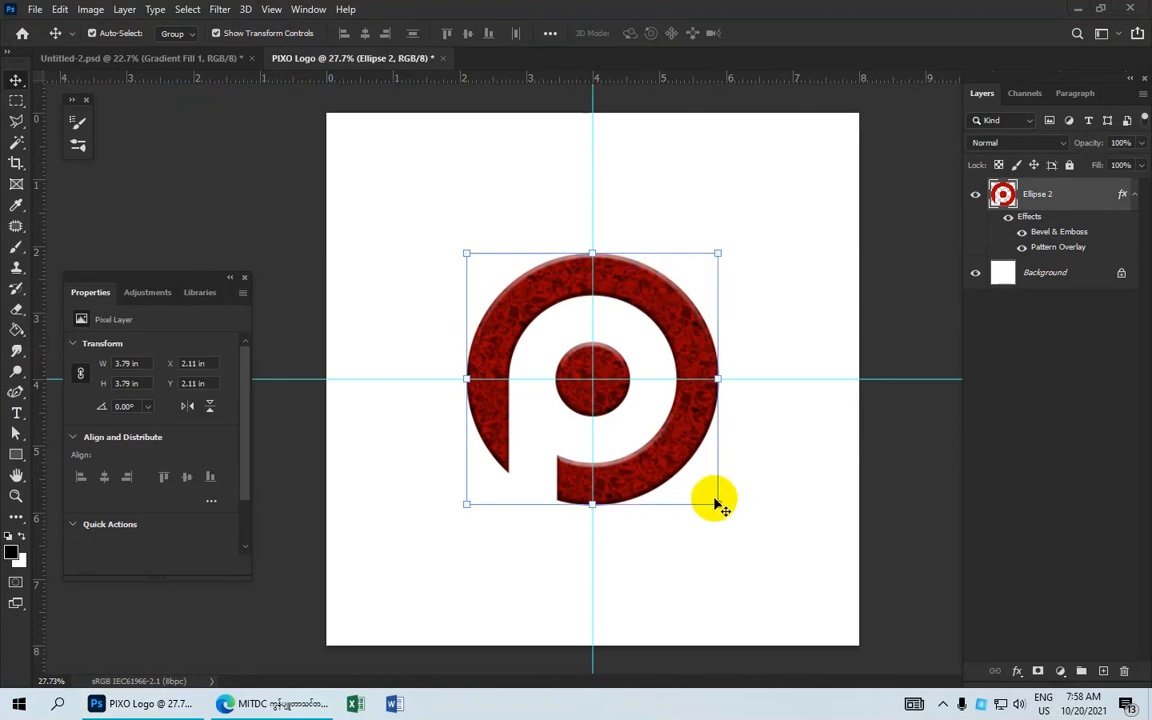
left_click_drag(718, 505, 687, 479)
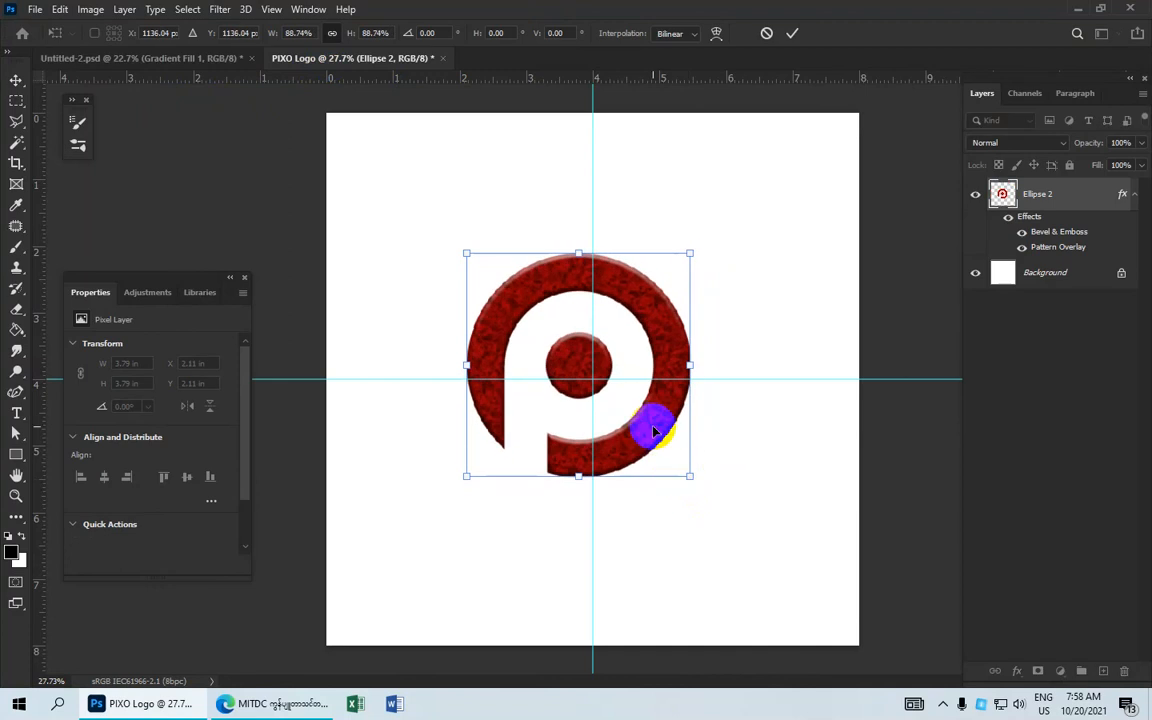
left_click_drag(651, 427, 663, 420)
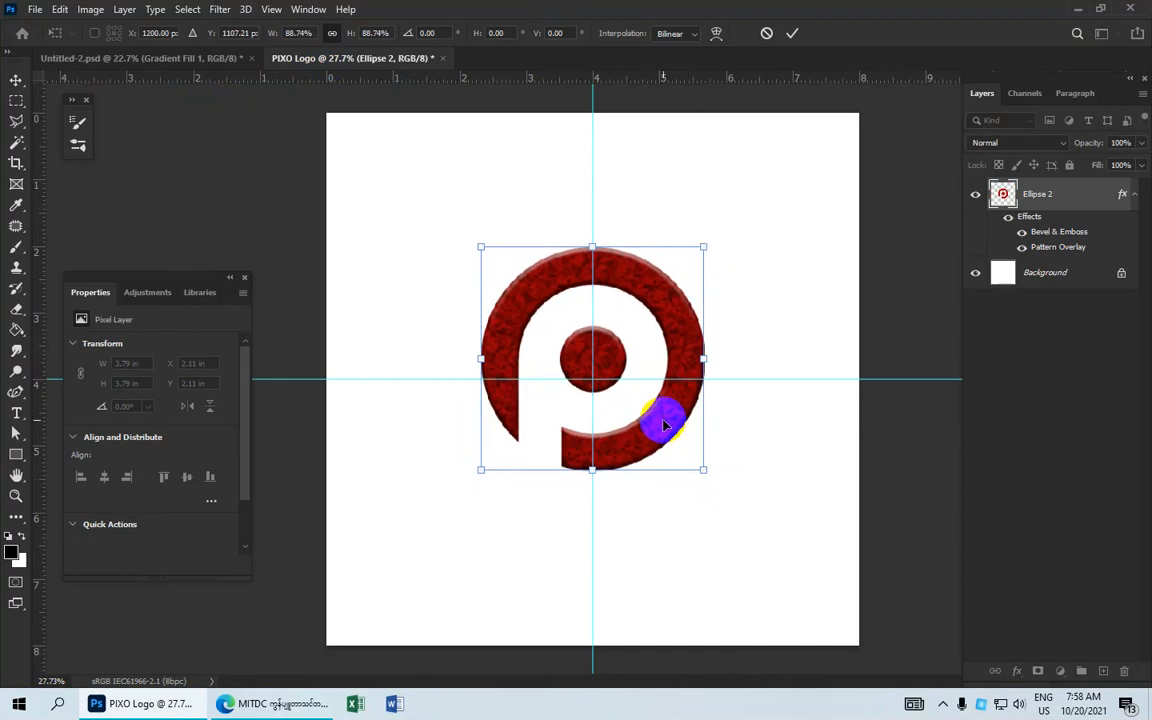
left_click(792, 33)
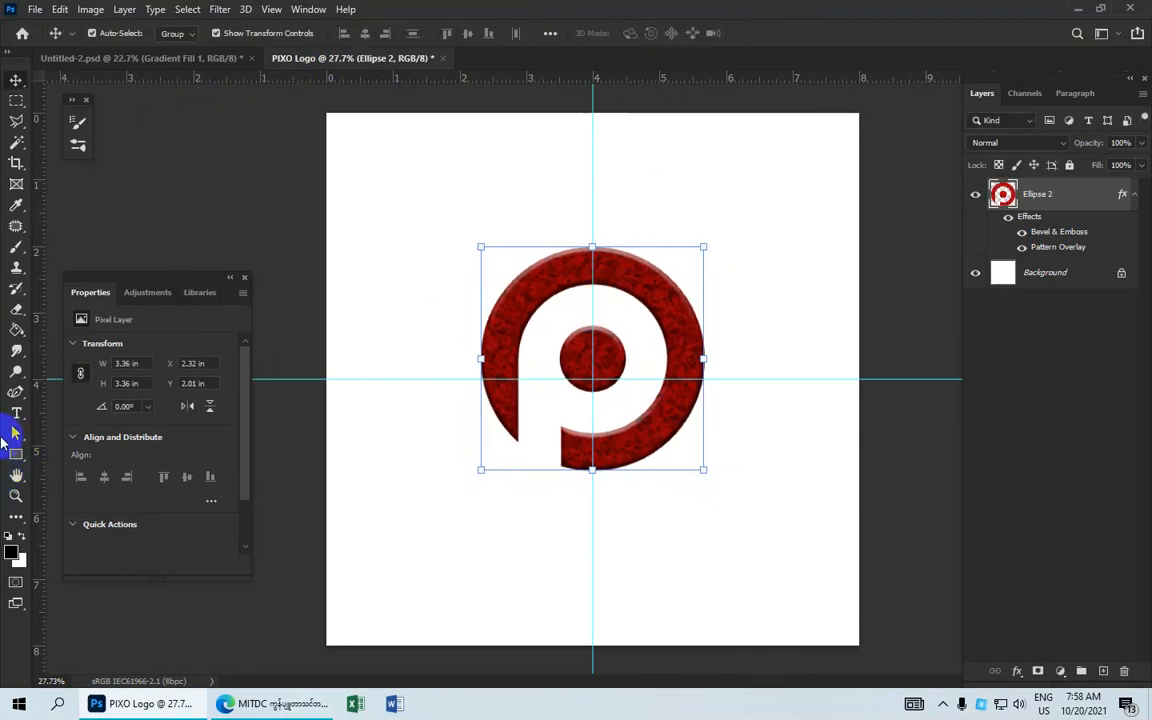
Add the horizontal text PIXO below the P mark in Microsoft Himalaya Regular at 29 pt.
left_click(13, 424)
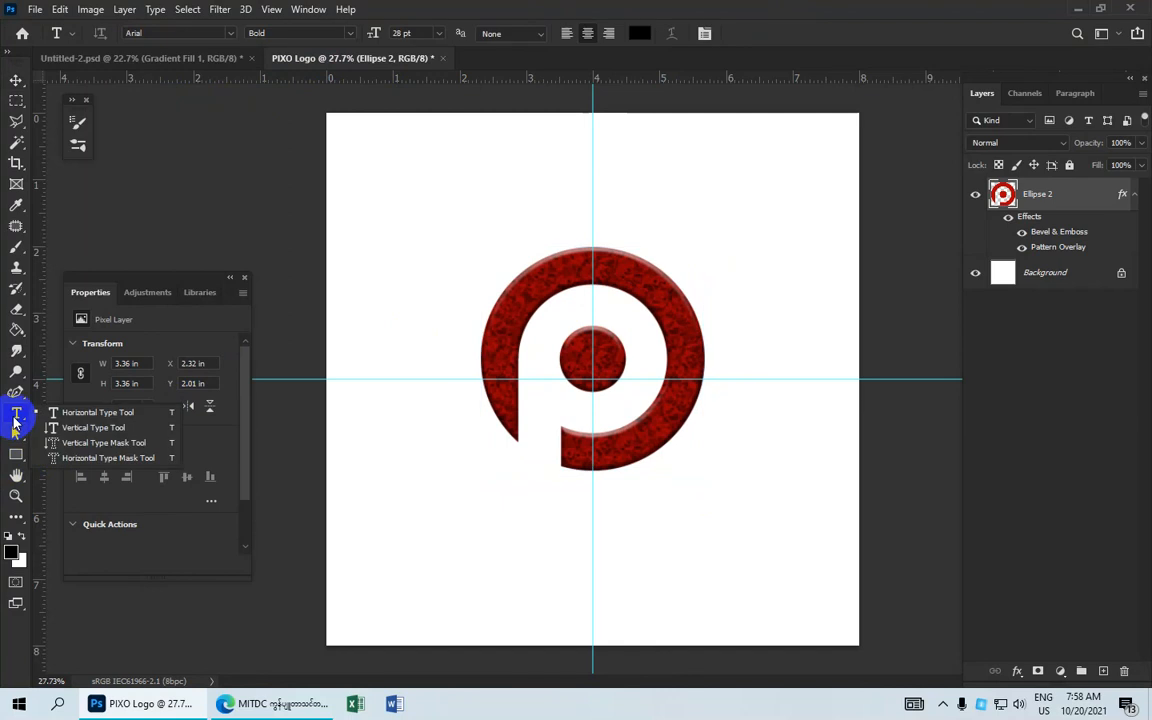
left_click(113, 413)
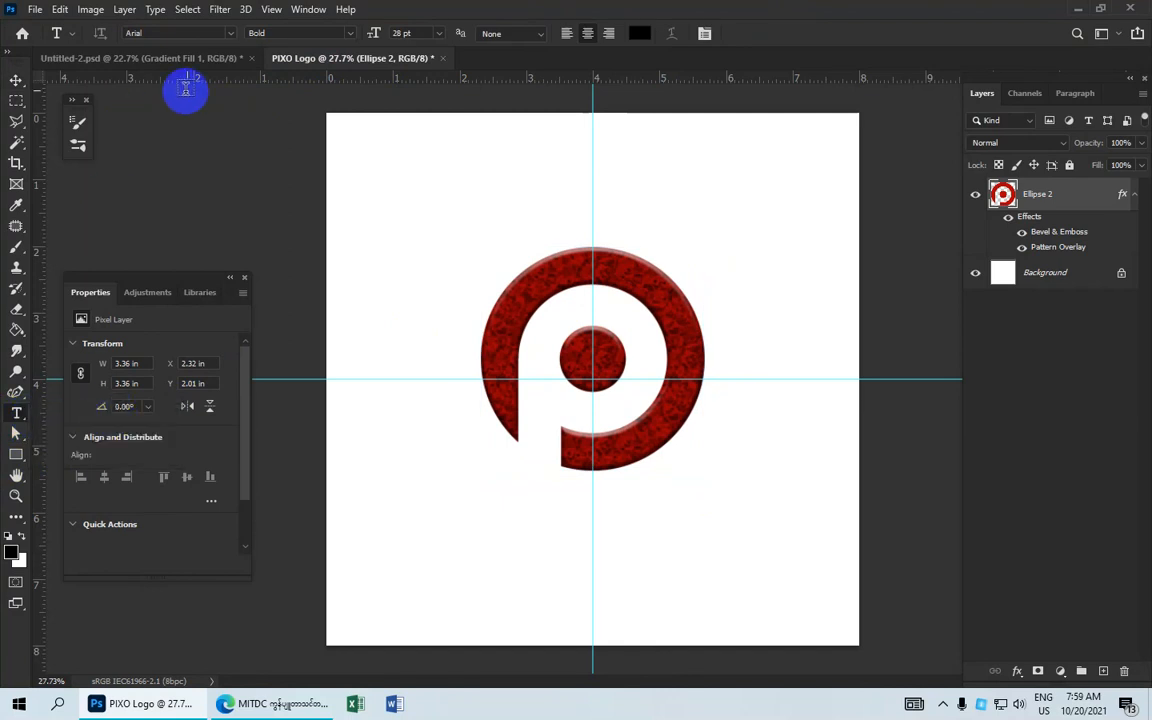
left_click(231, 33)
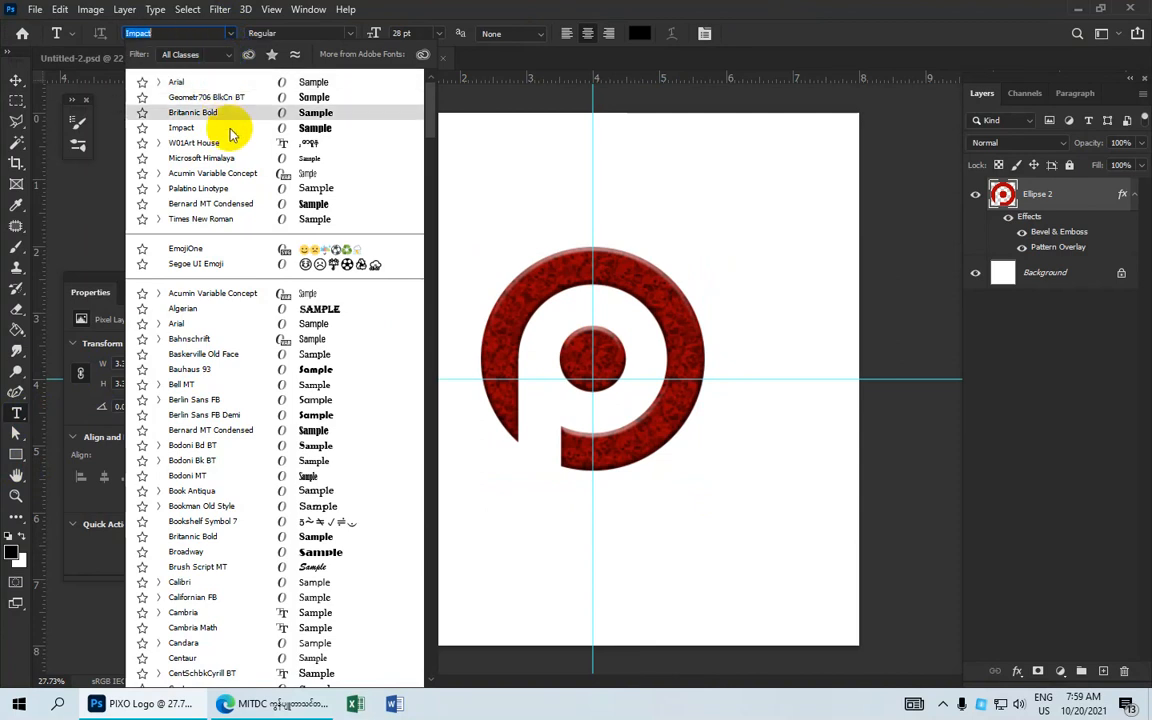
left_click(233, 160)
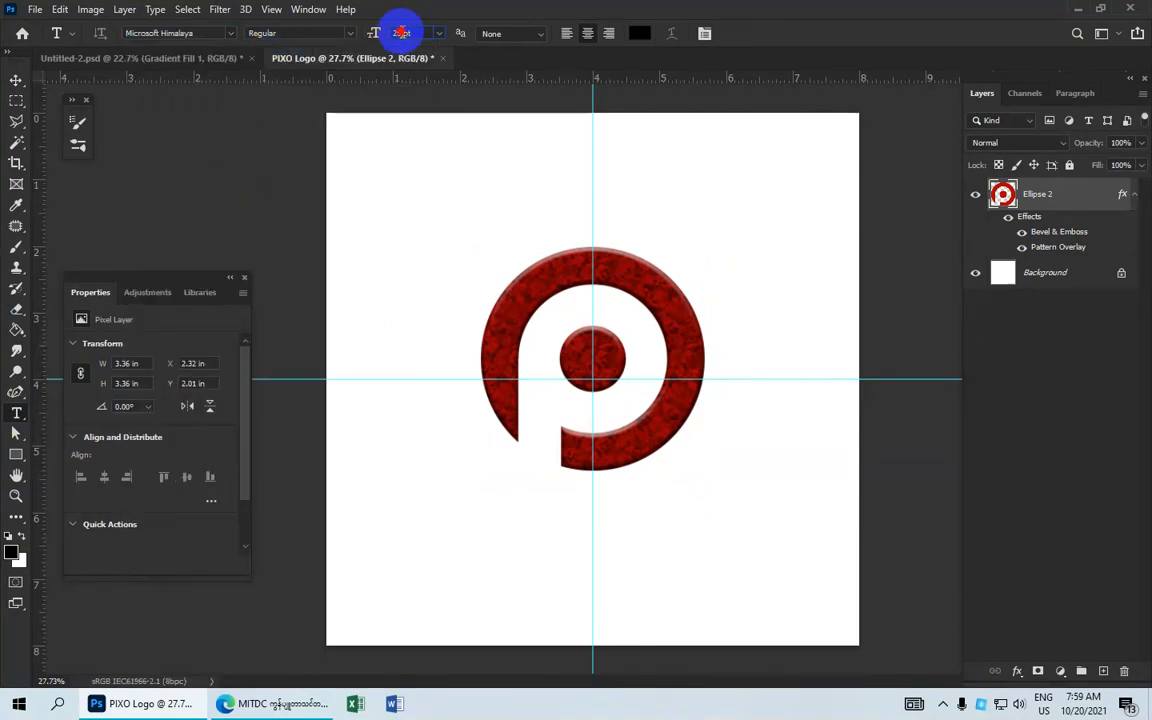
left_click_drag(401, 32, 384, 36)
type("29")
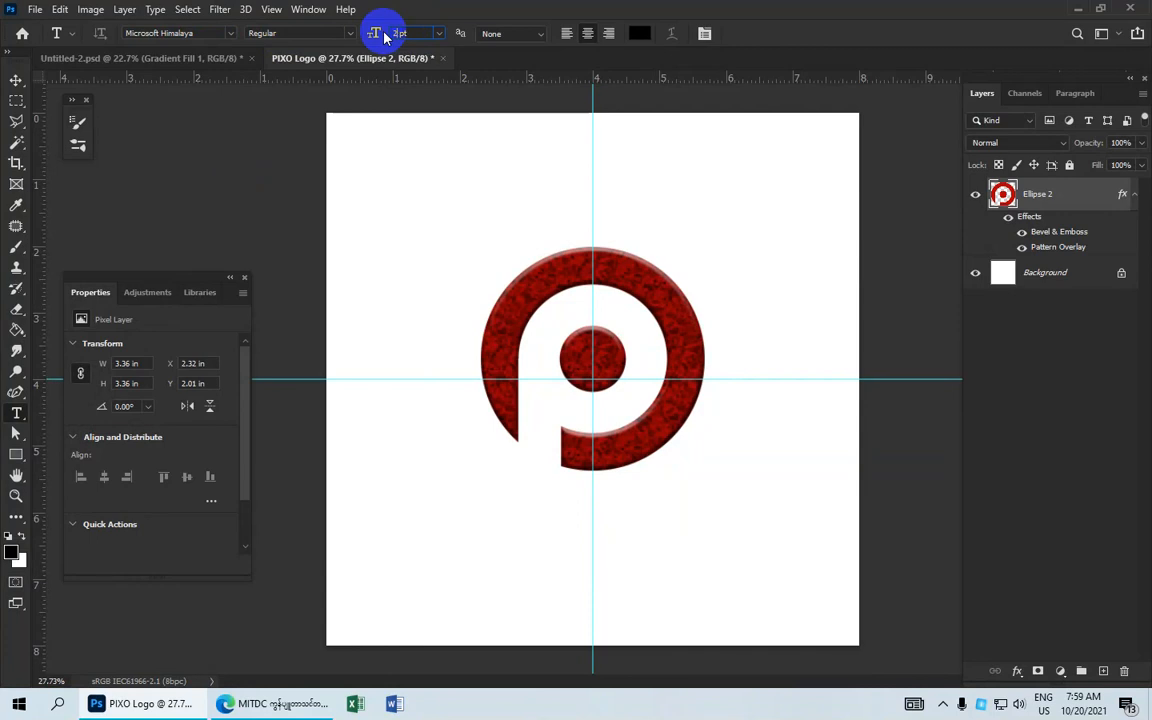
left_click(562, 503)
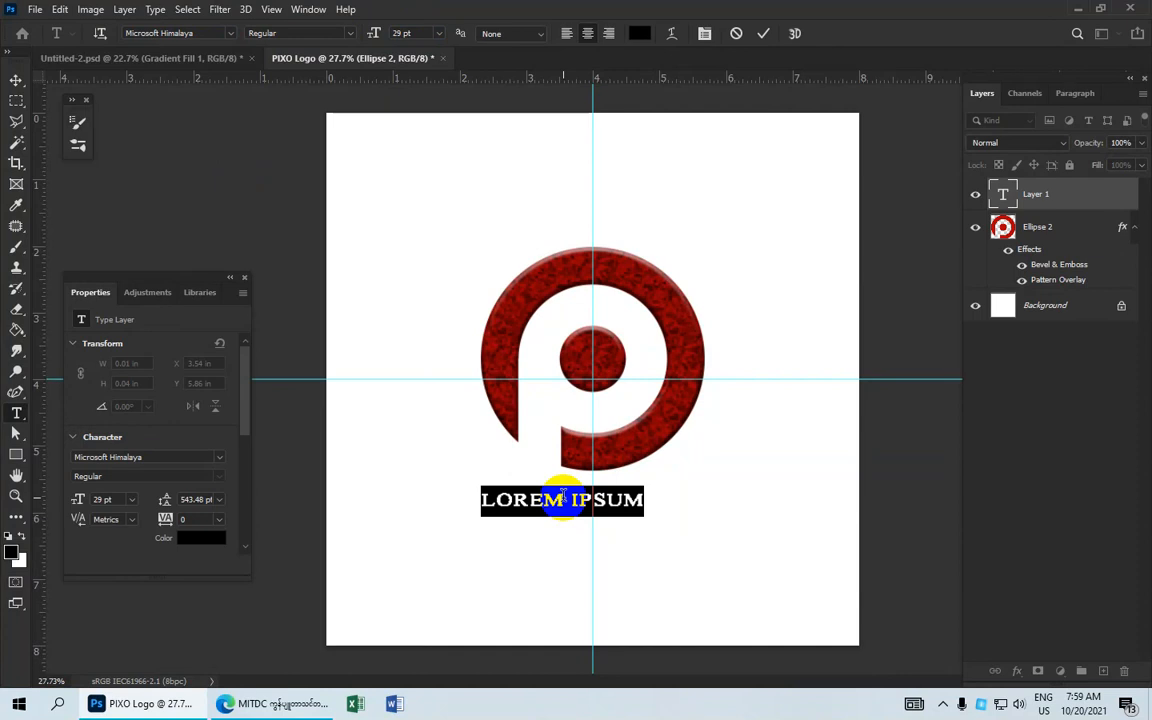
key("BackSpace")
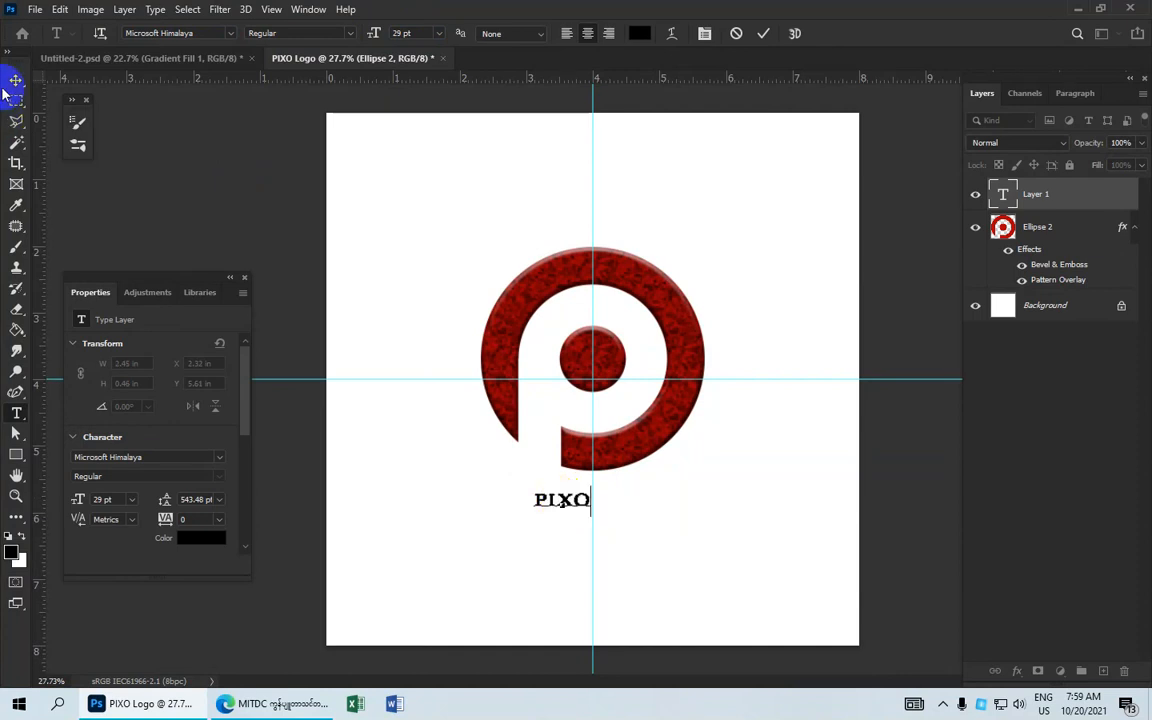
left_click(760, 38)
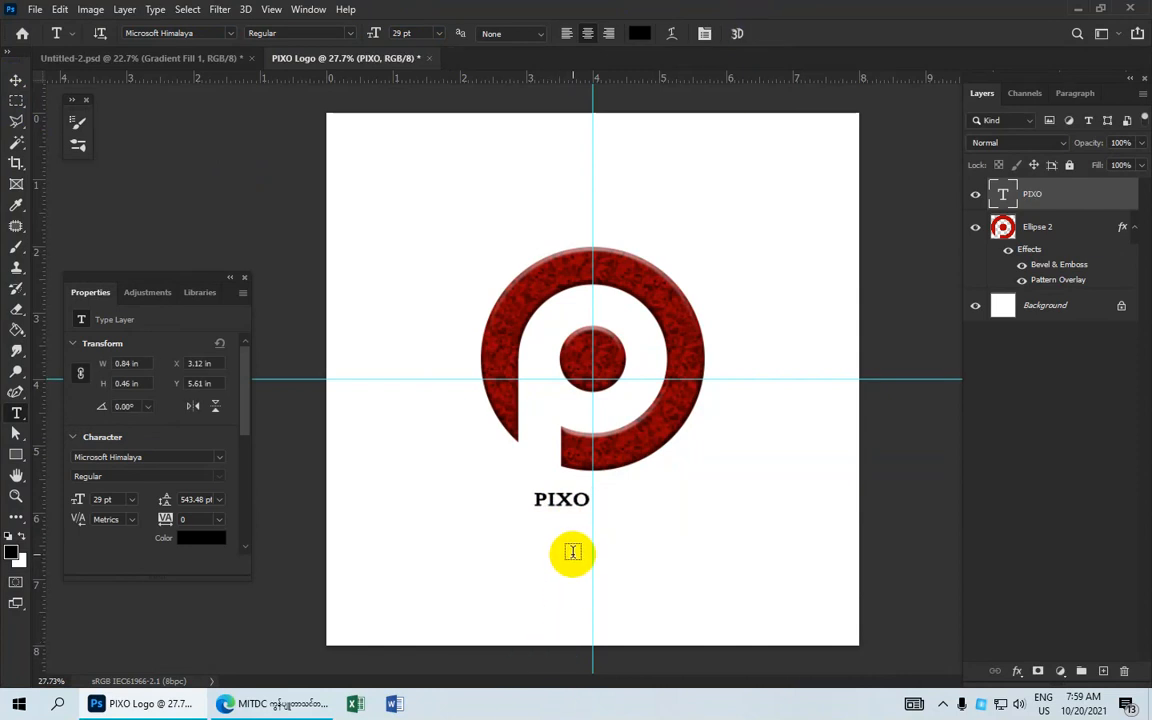
Scale the PIXO text proportionally to 219.96% beneath the P mark and apply the transform.
key("v")
left_click_drag(590, 491, 635, 512)
left_click(792, 34)
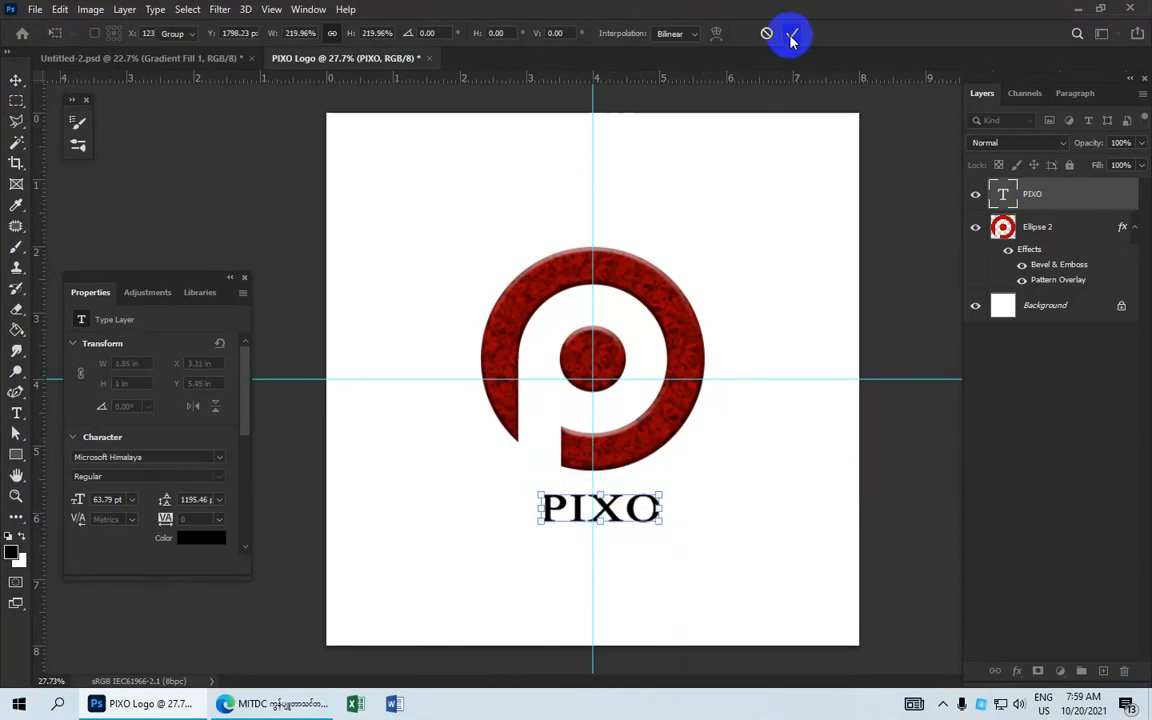
Add a Stroke effect to the PIXO text layer and set its fill type to Gradient.
left_click(1017, 671)
left_click(1045, 549)
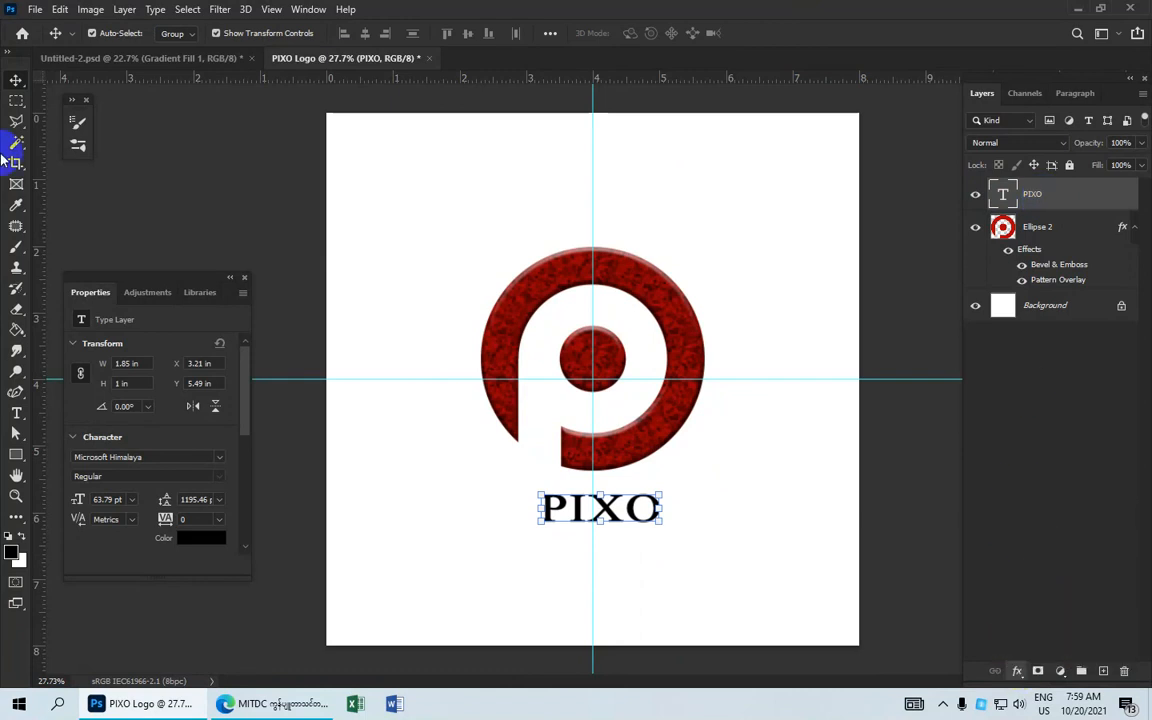
left_click(778, 238)
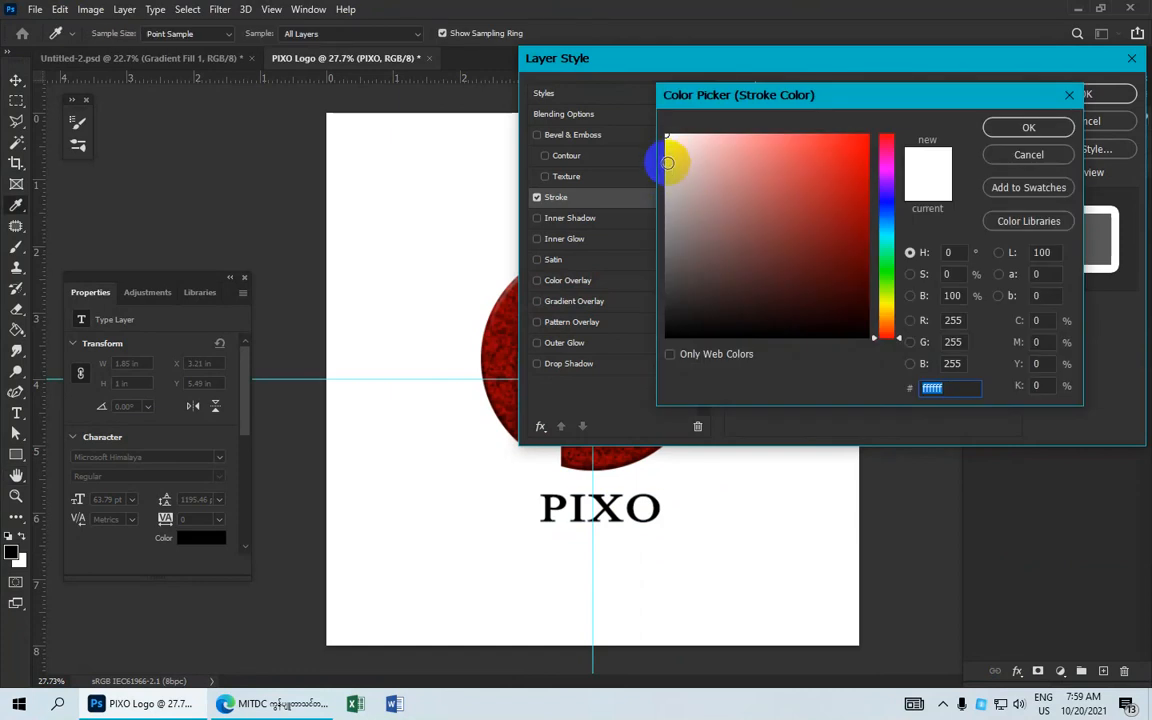
left_click(1028, 127)
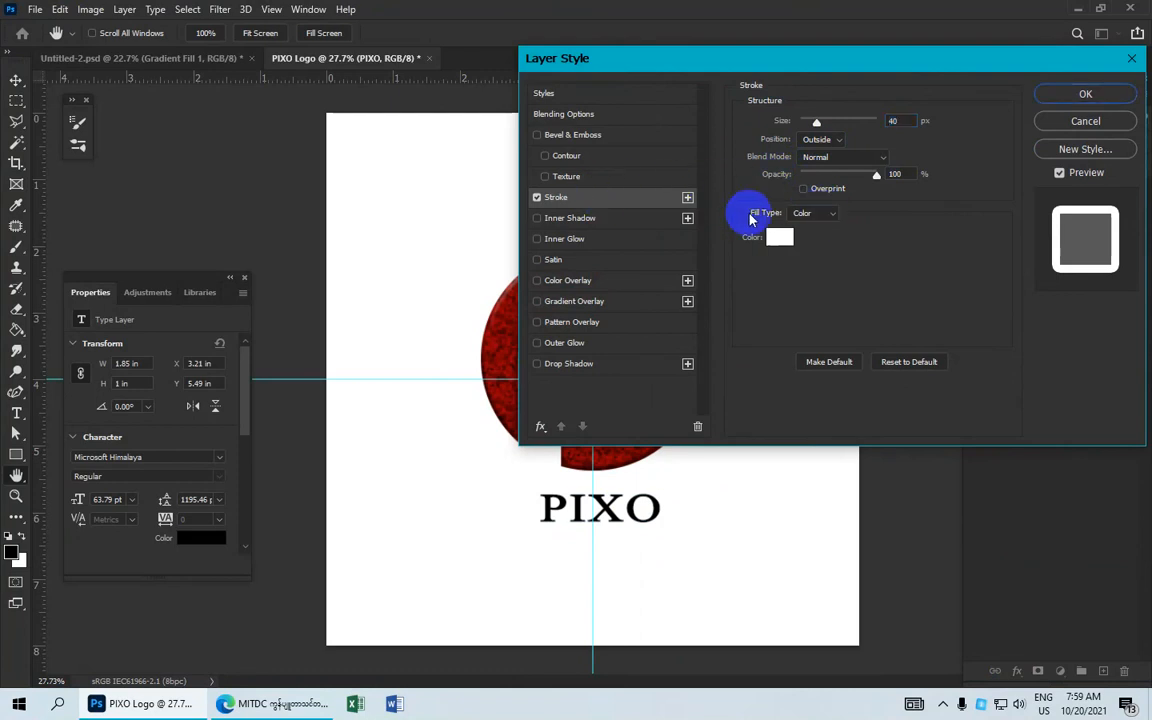
left_click(829, 216)
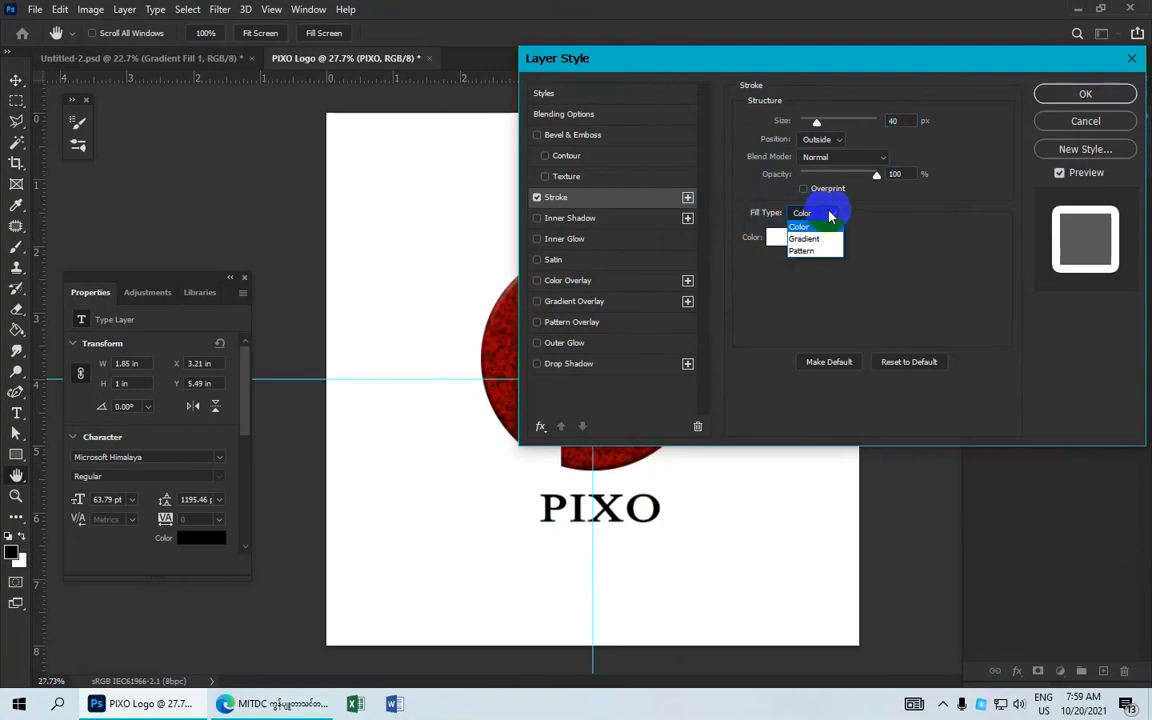
left_click(815, 236)
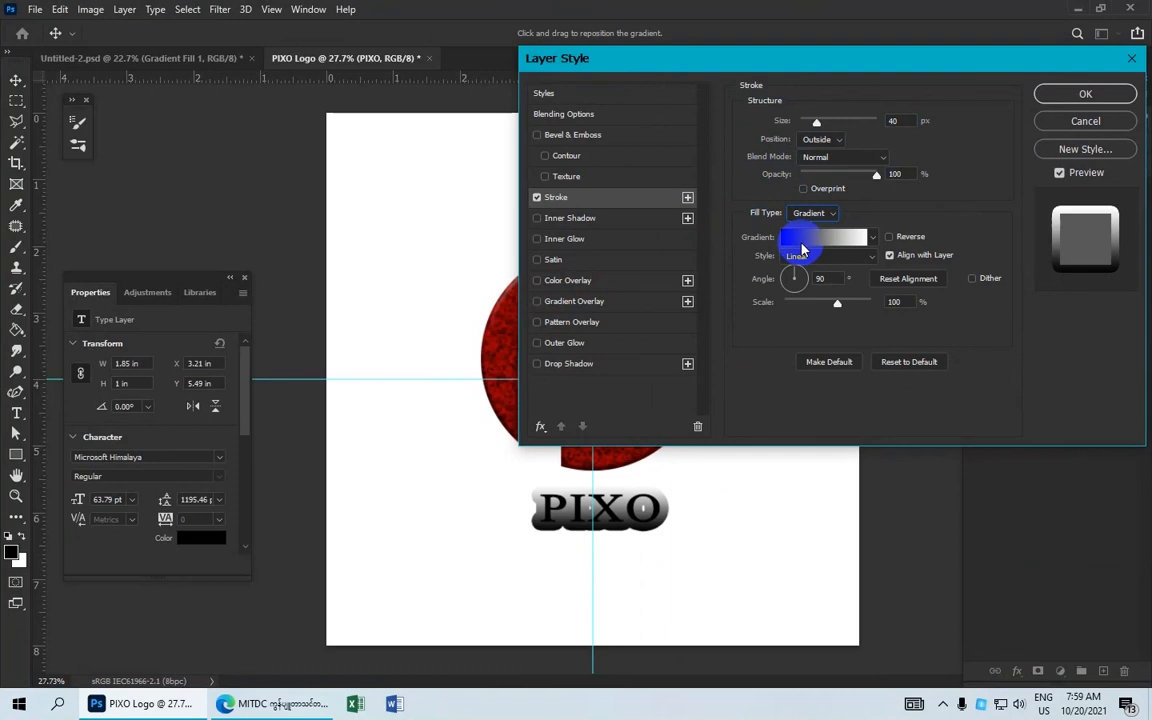
Define the stroke gradient from black at the start stop to light gray #bdbdbd at the end stop.
left_click(805, 238)
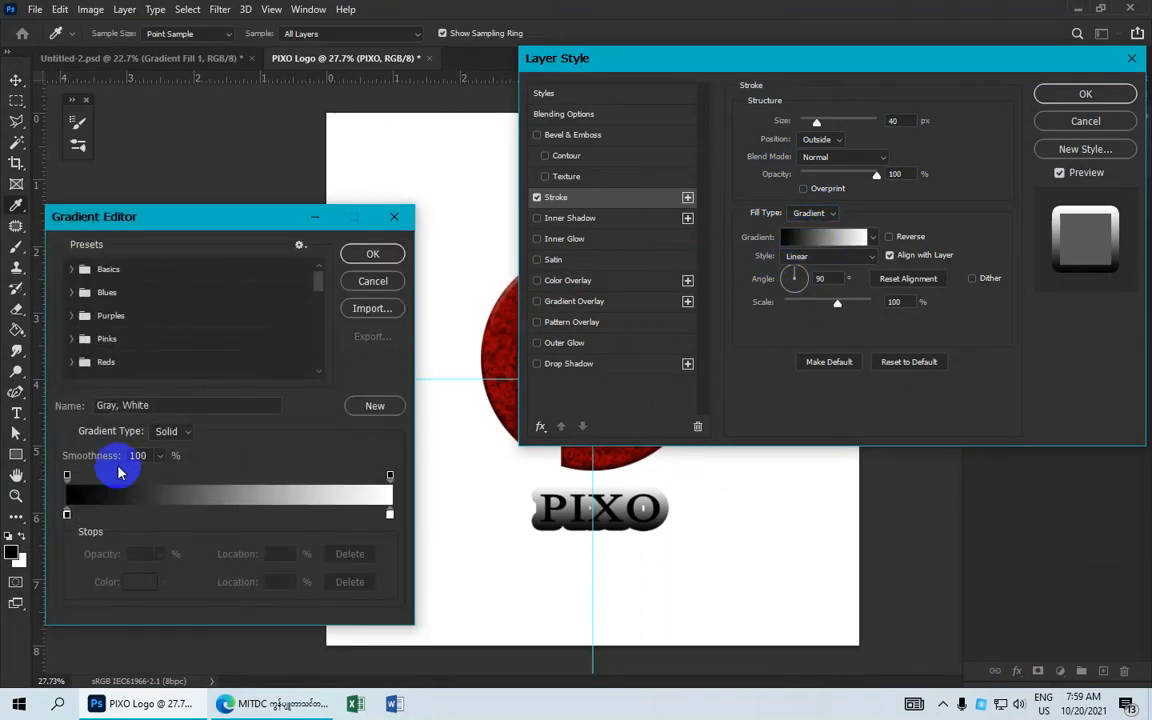
left_click(66, 515)
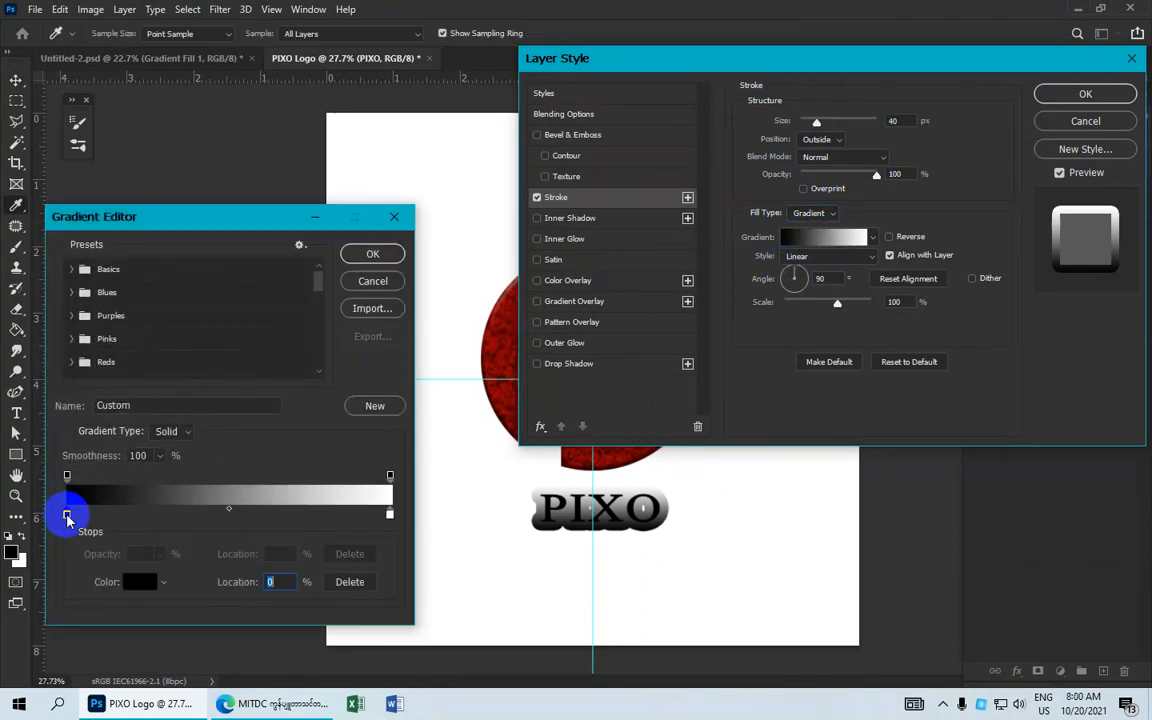
left_click(140, 581)
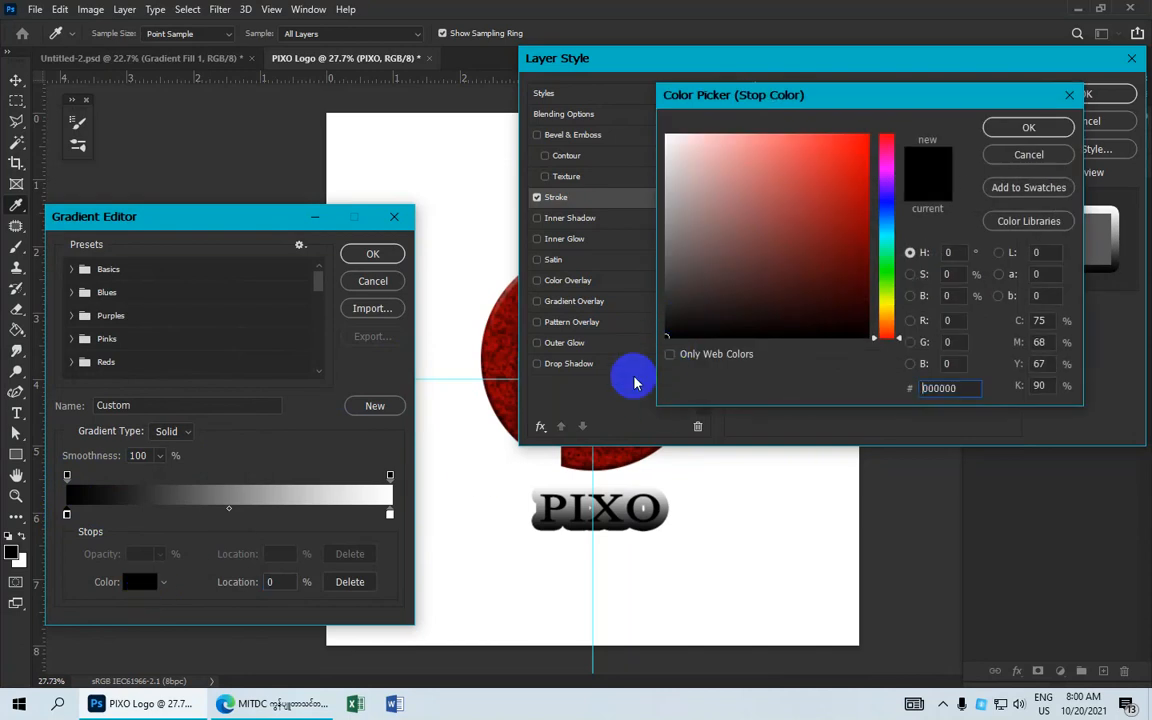
left_click(1025, 125)
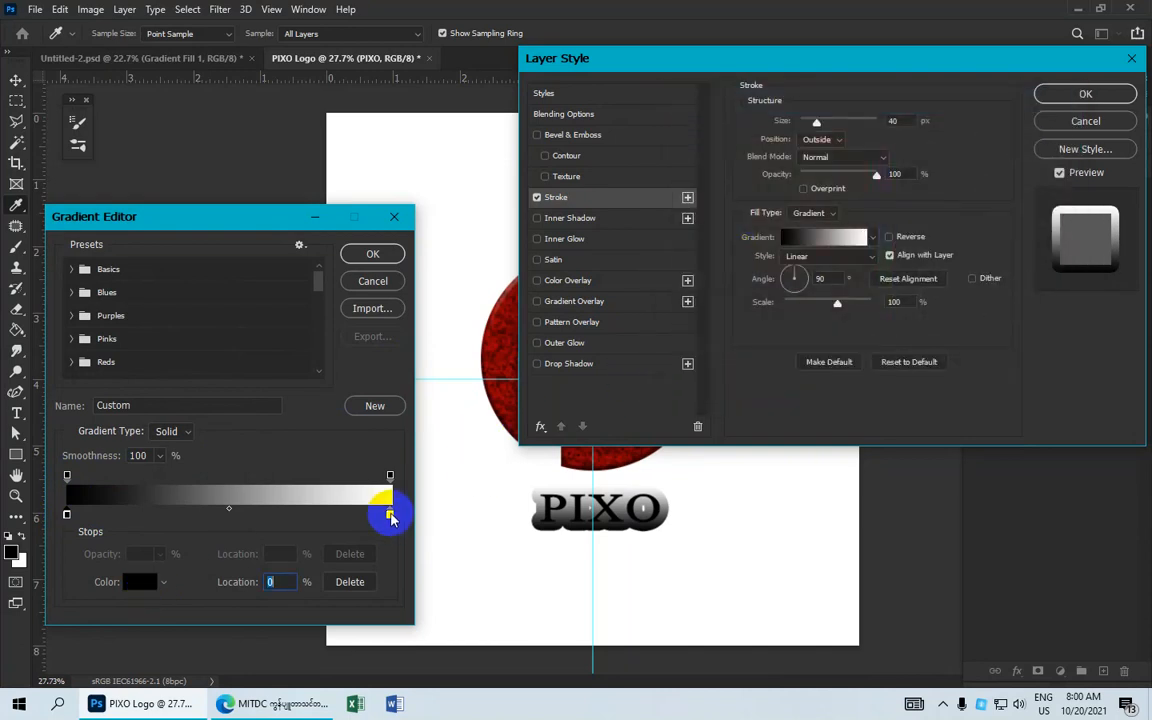
left_click(390, 515)
left_click(137, 585)
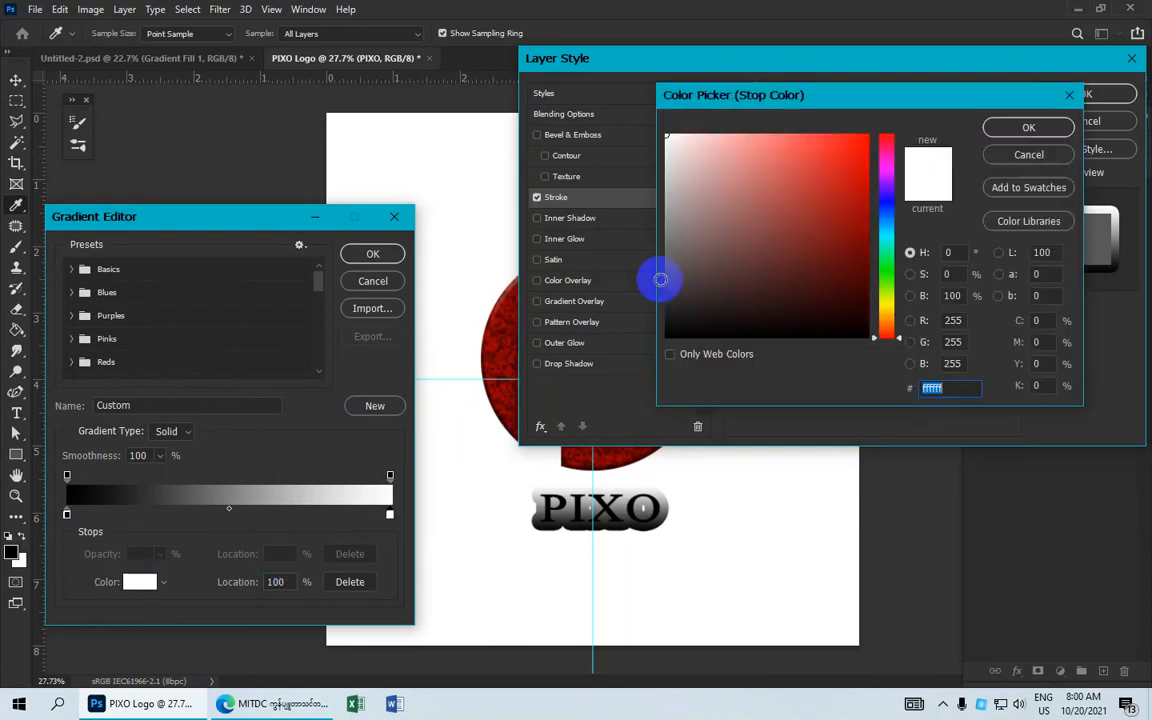
left_click_drag(668, 205, 640, 186)
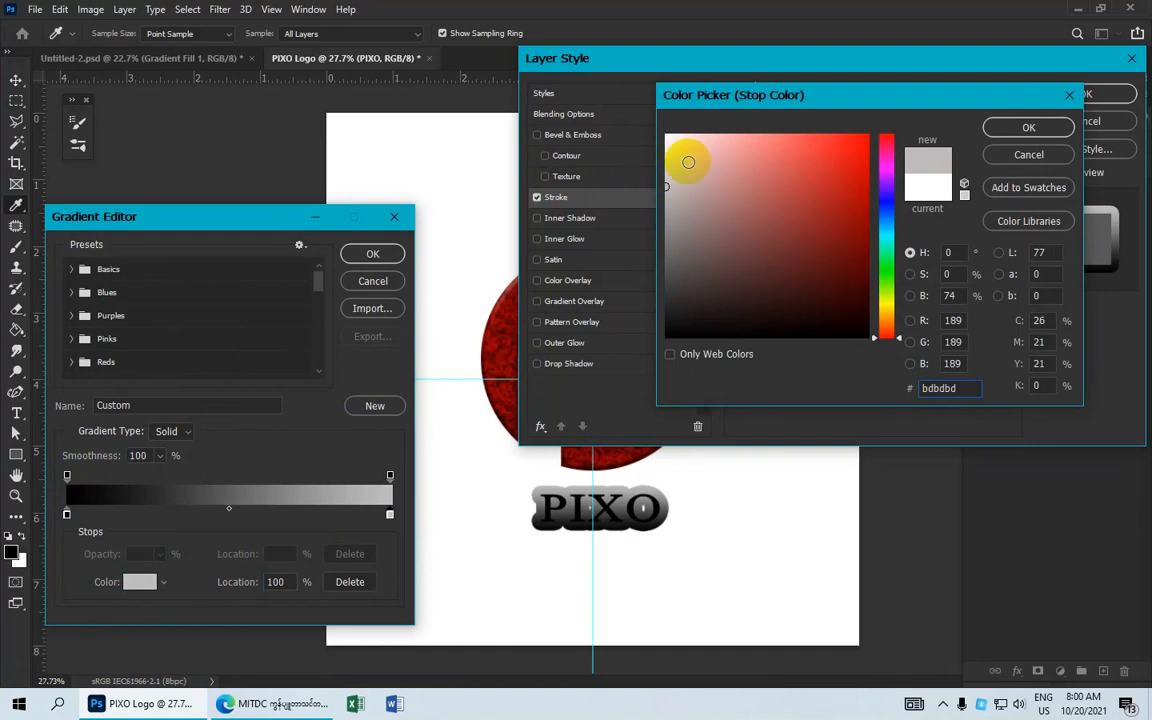
left_click(1010, 127)
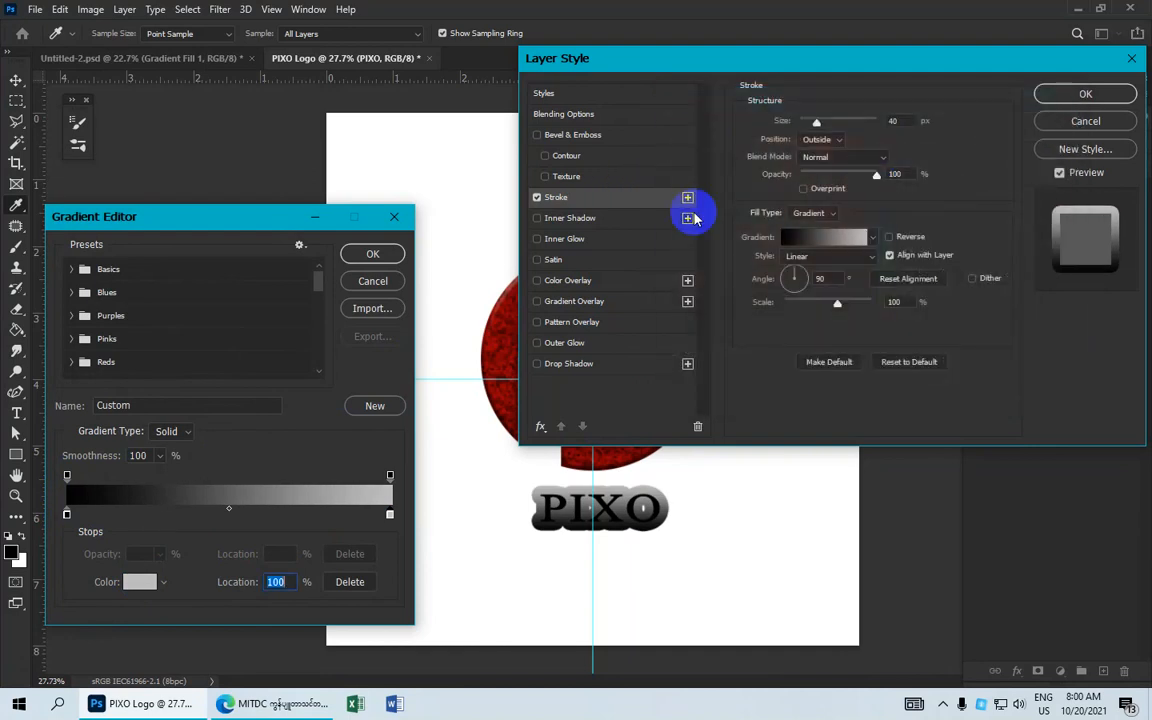
left_click(372, 253)
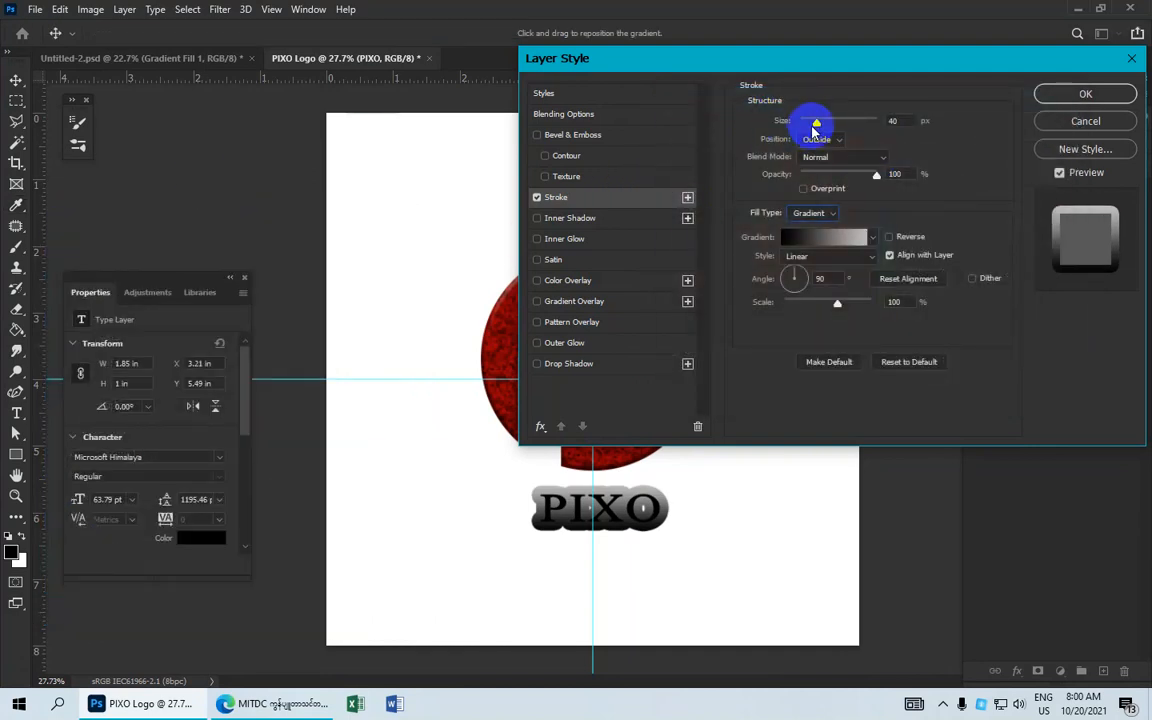
Set the stroke size to 8 px and the gradient scale to 113%, and apply the layer style.
left_click_drag(817, 124, 811, 123)
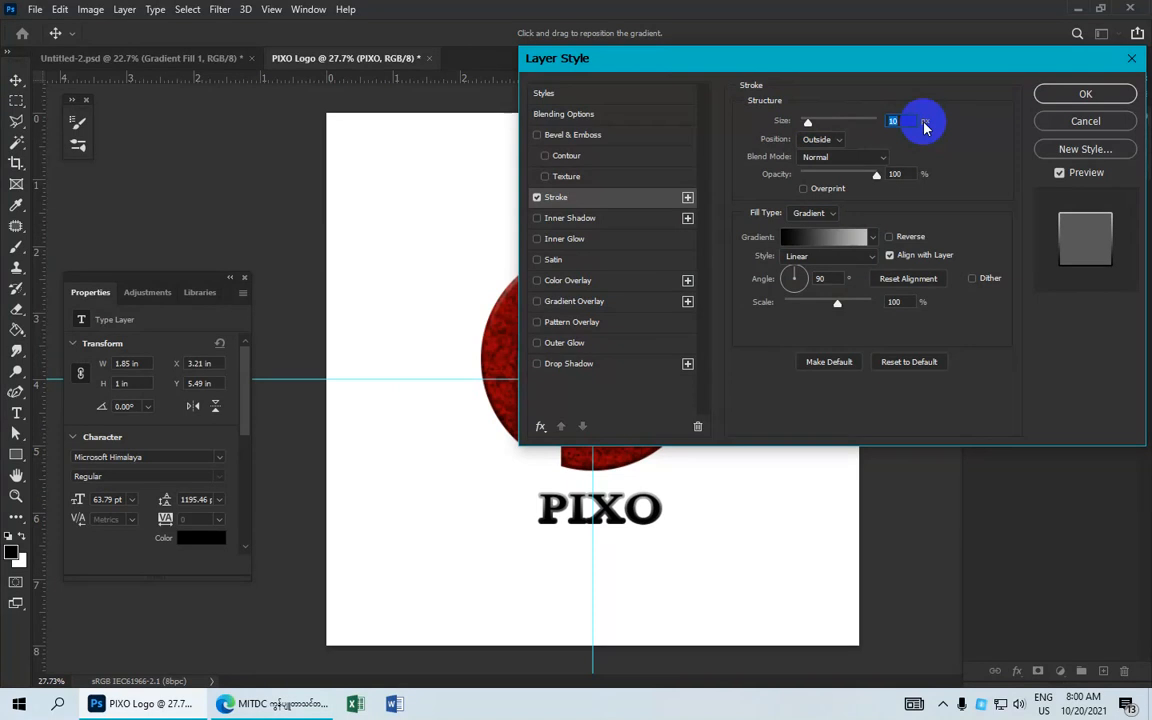
type("8")
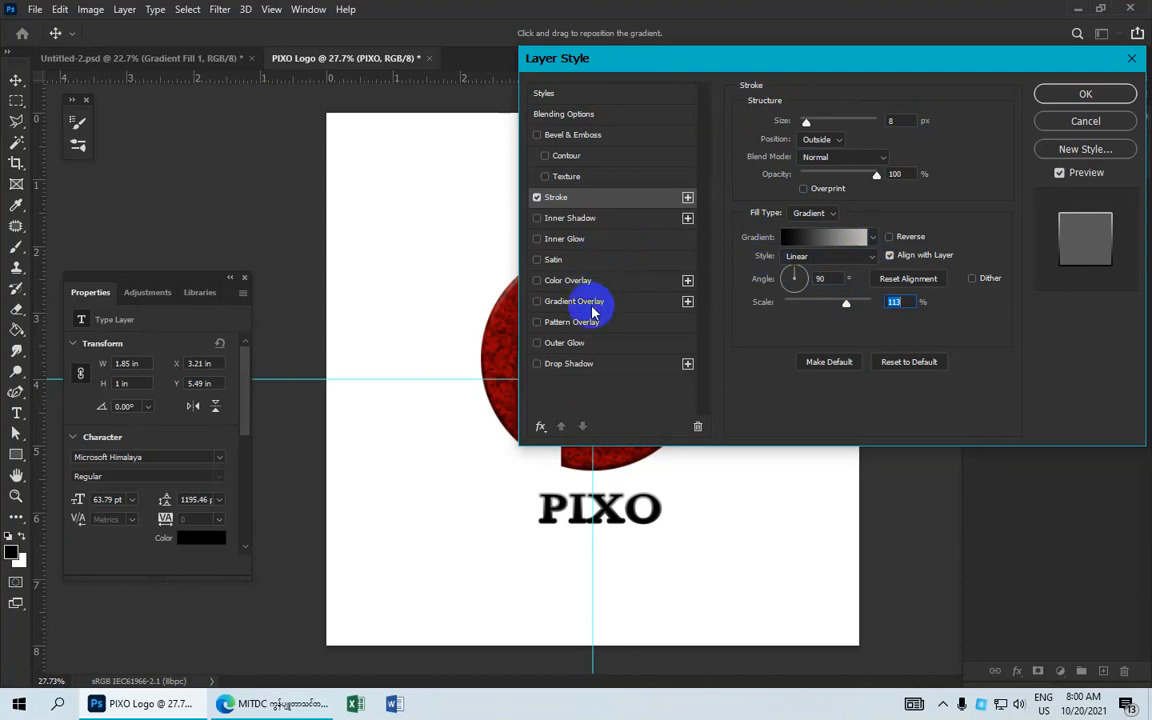
left_click(1040, 94)
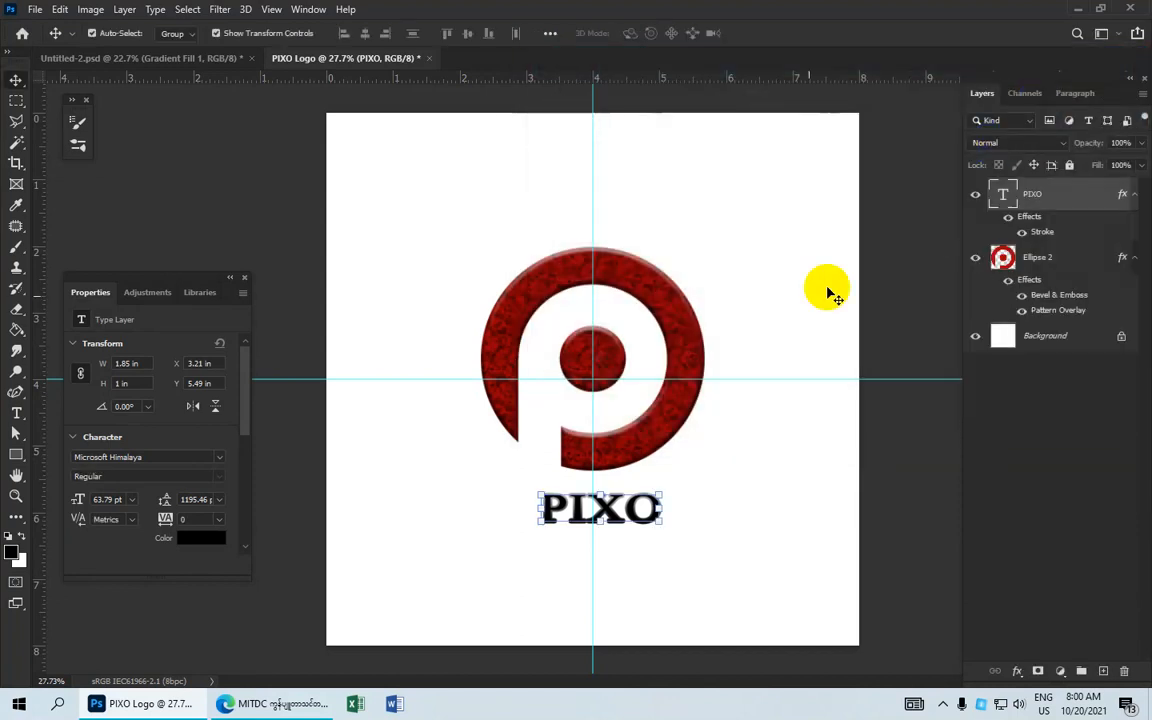
Add Bevel & Emboss with Contour to the PIXO text, following the reference in Untitled-2.psd, and center the text on the vertical guide.
left_click(170, 58)
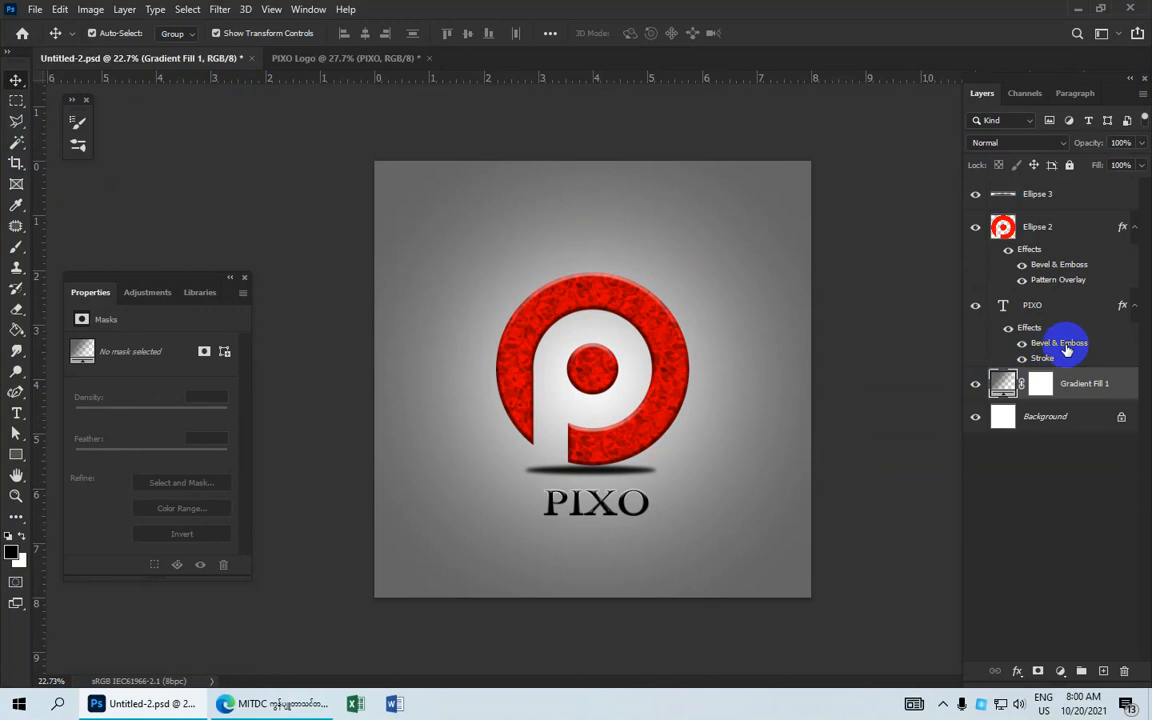
left_click(290, 57)
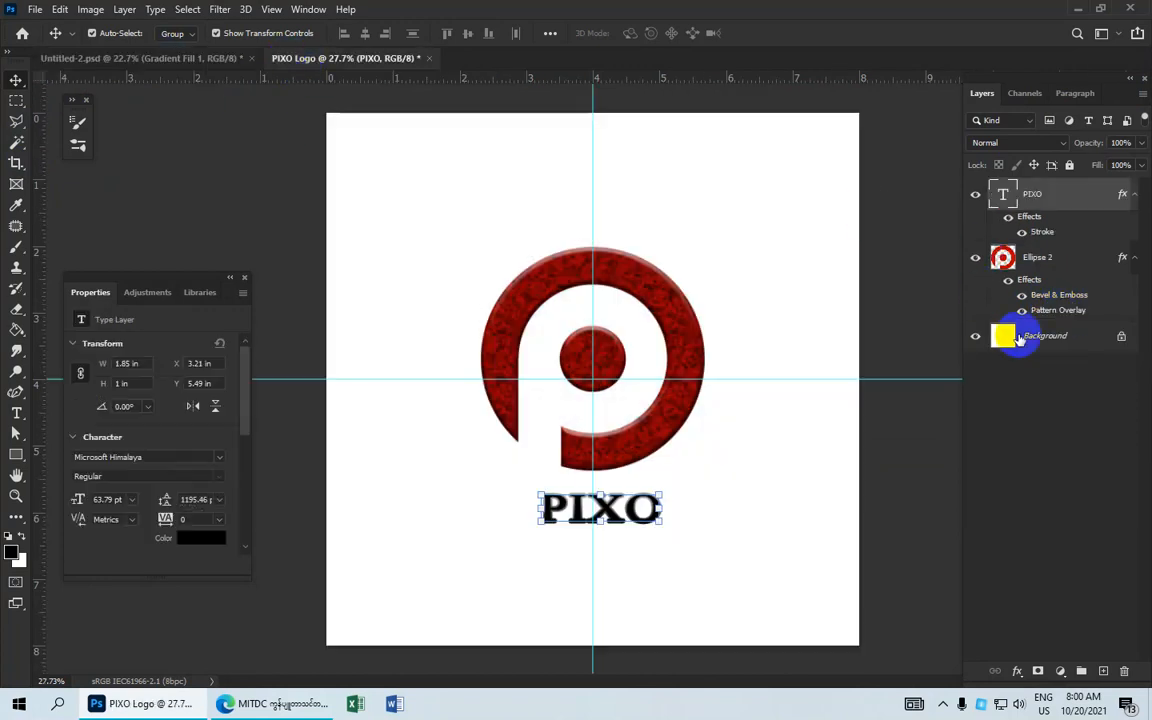
double_click(1029, 218)
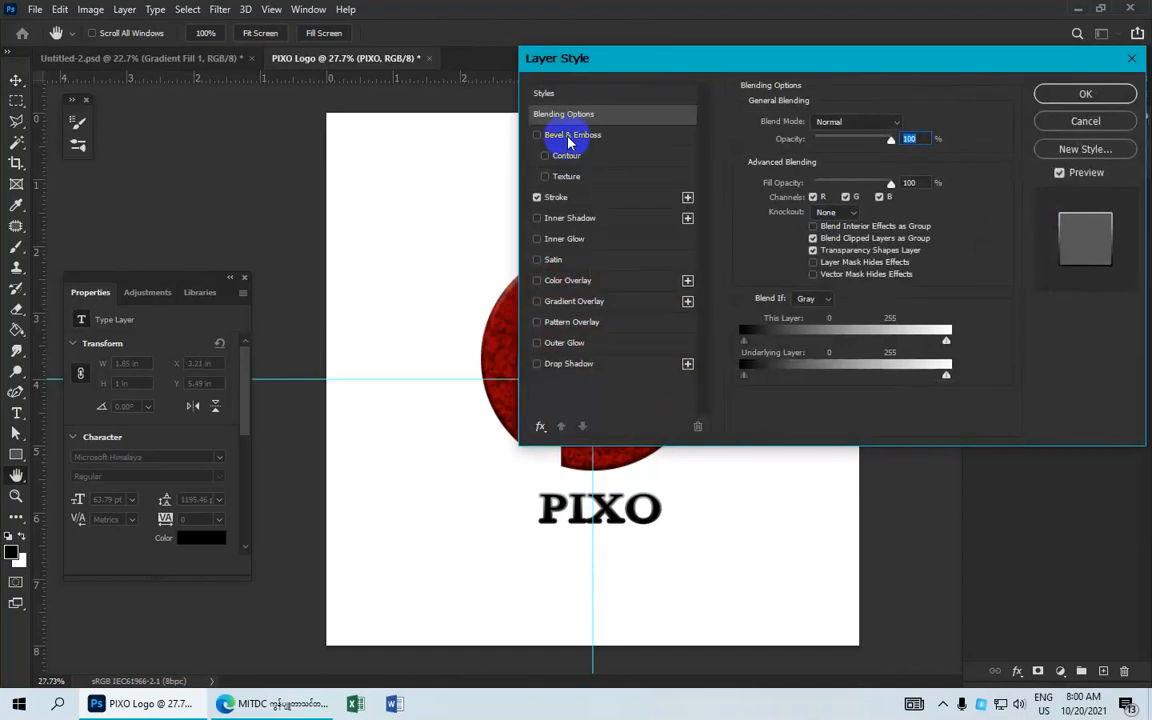
left_click(568, 139)
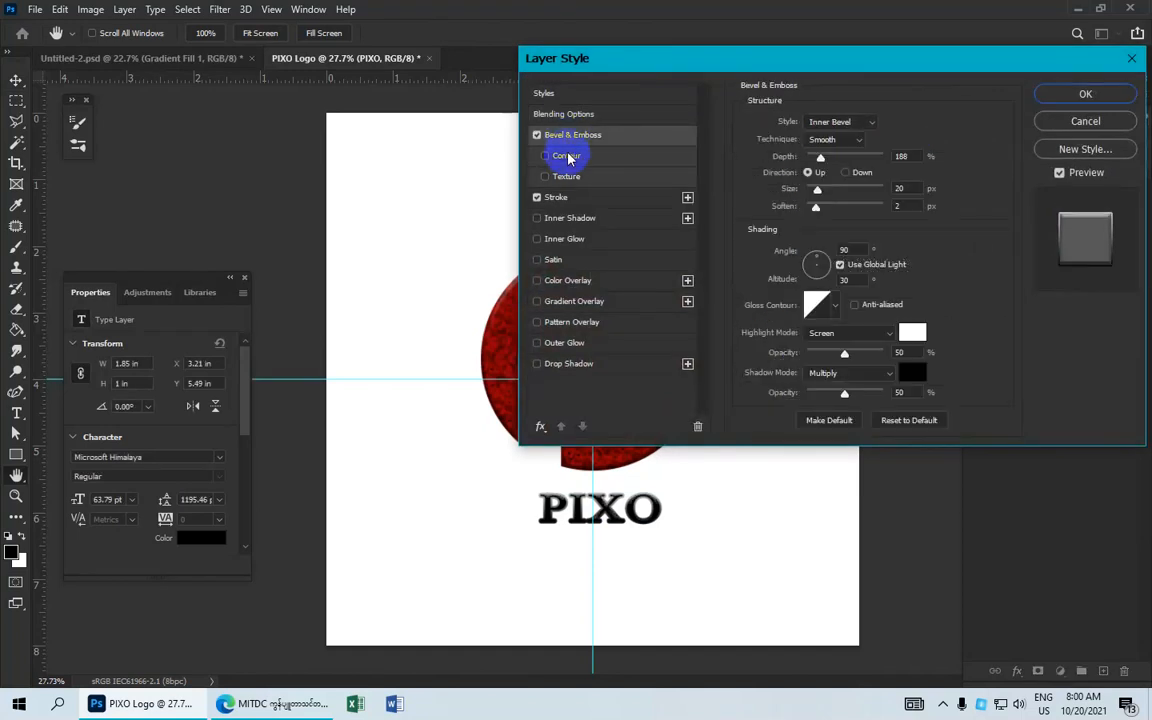
left_click(569, 158)
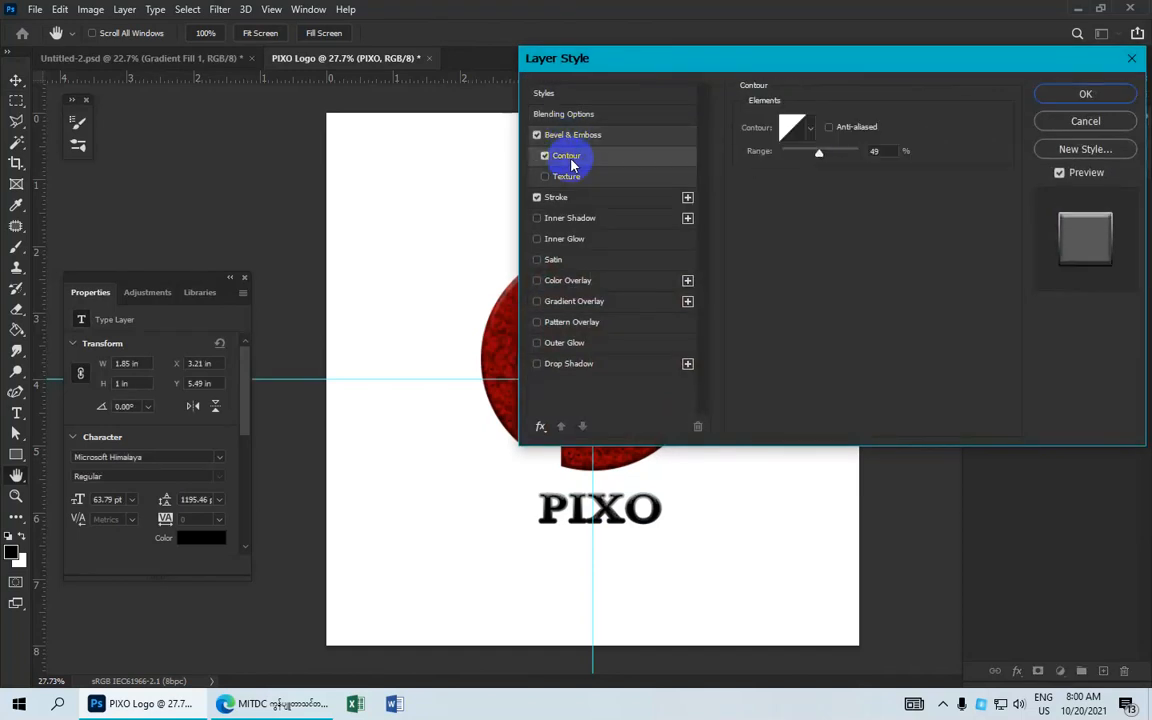
left_click(1066, 100)
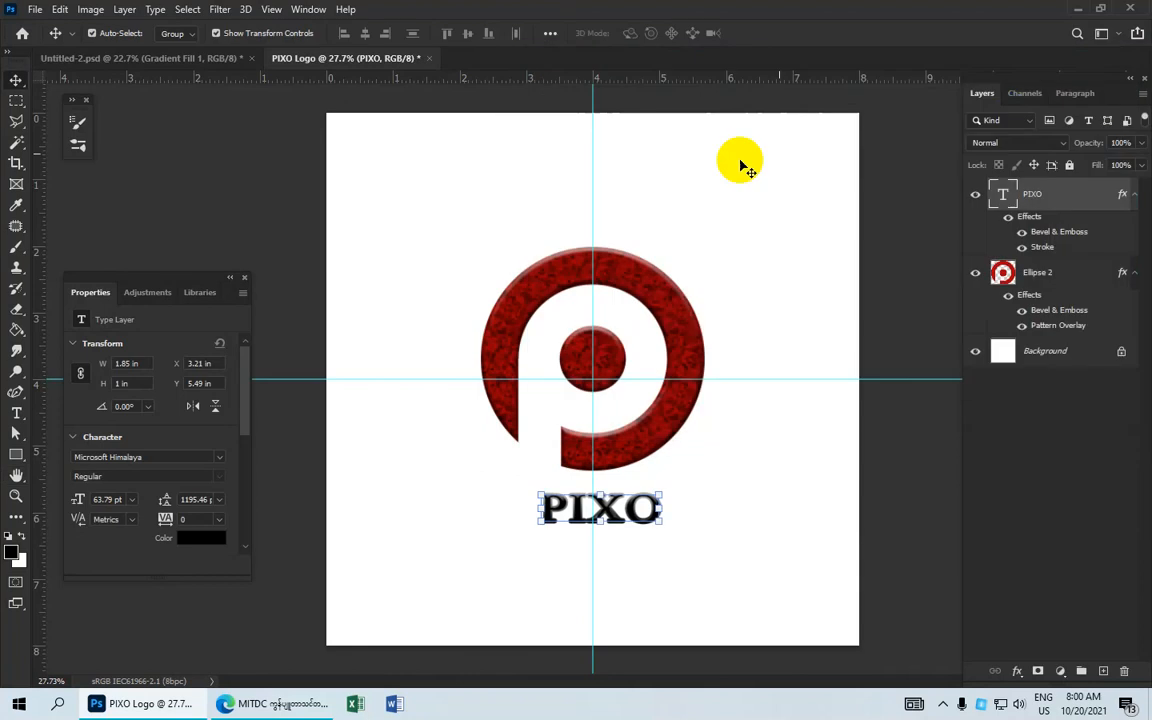
left_click_drag(615, 512, 608, 522)
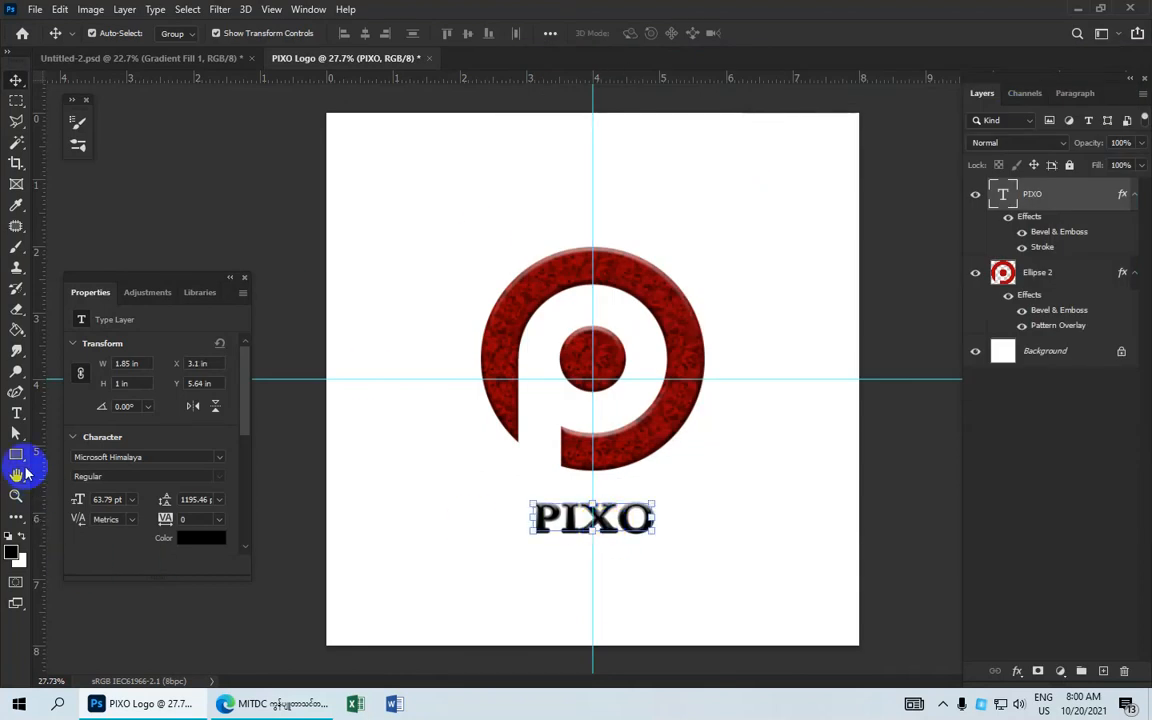
Create a new empty layer above the PIXO text and confirm black (#000000) as the foreground color.
left_click(15, 458)
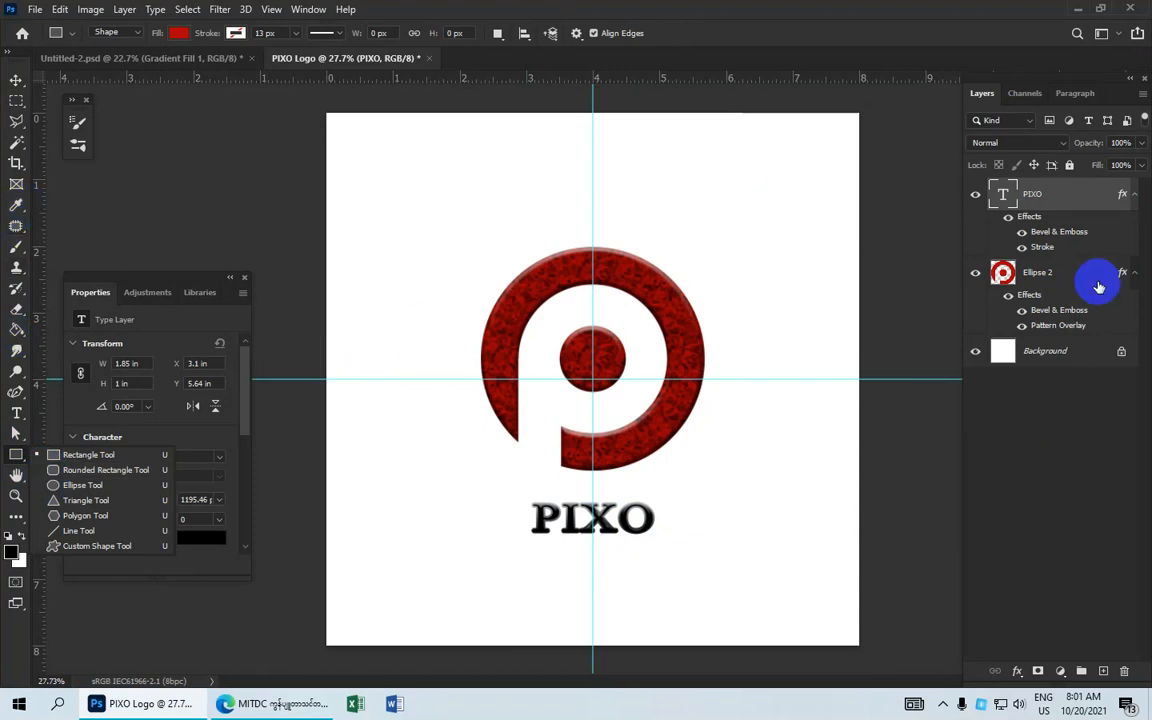
left_click(1103, 671)
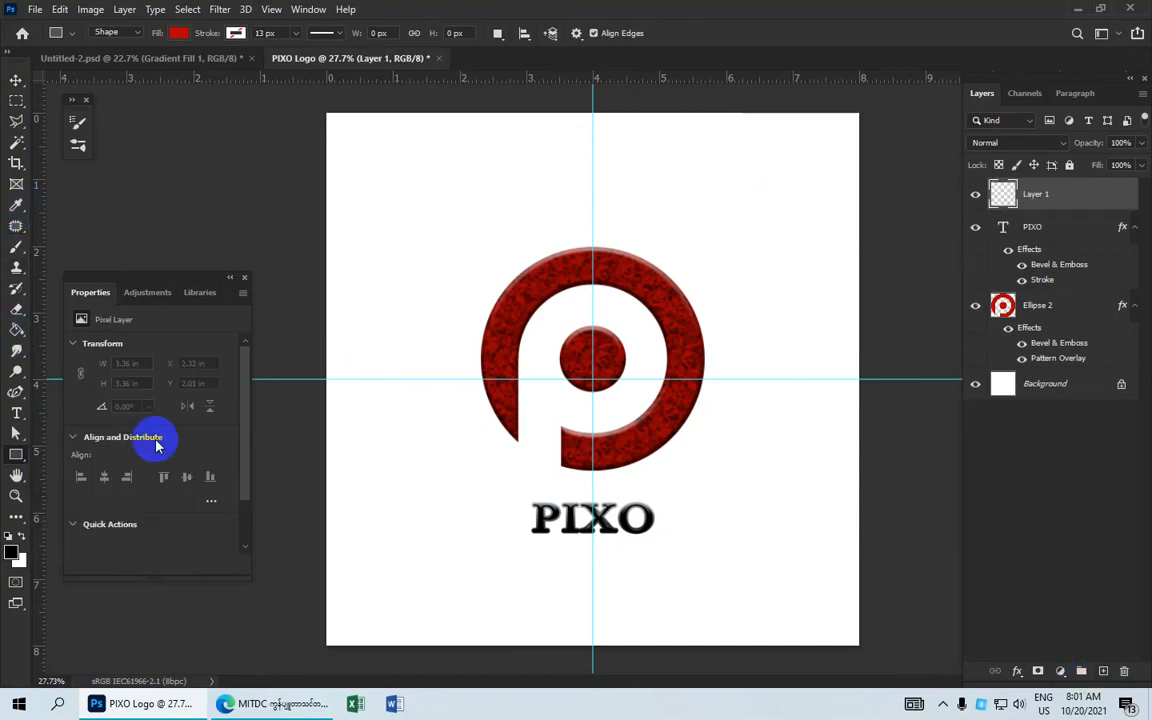
left_click(12, 553)
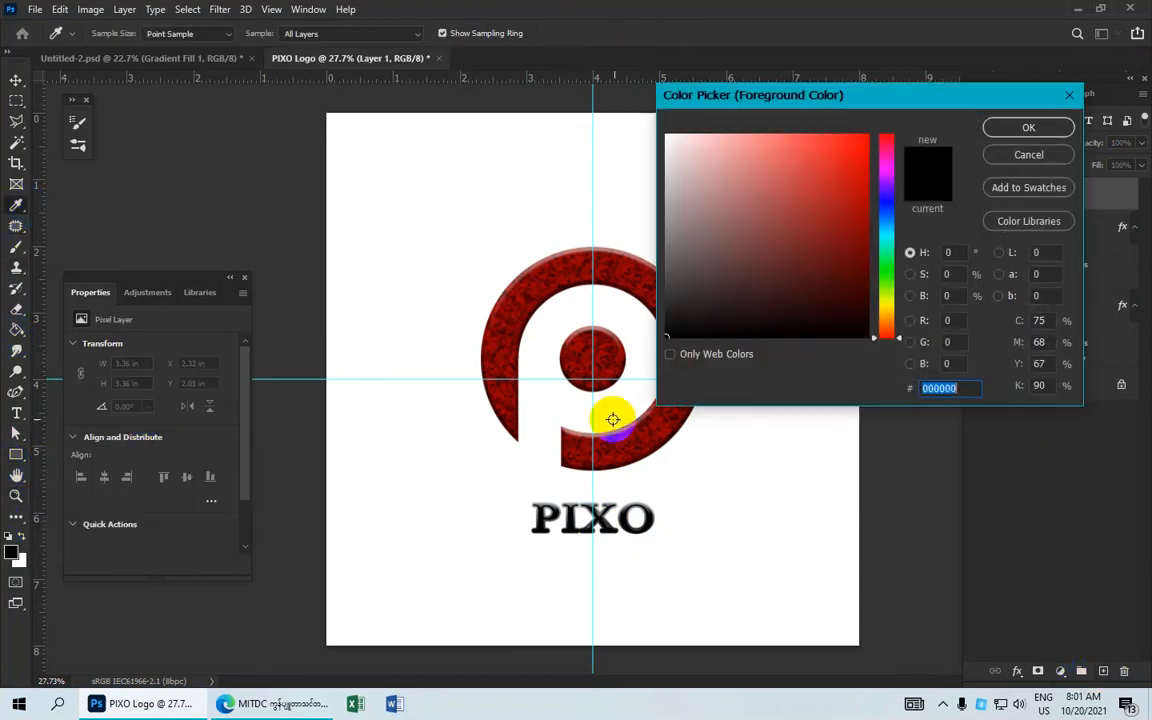
left_click(1029, 128)
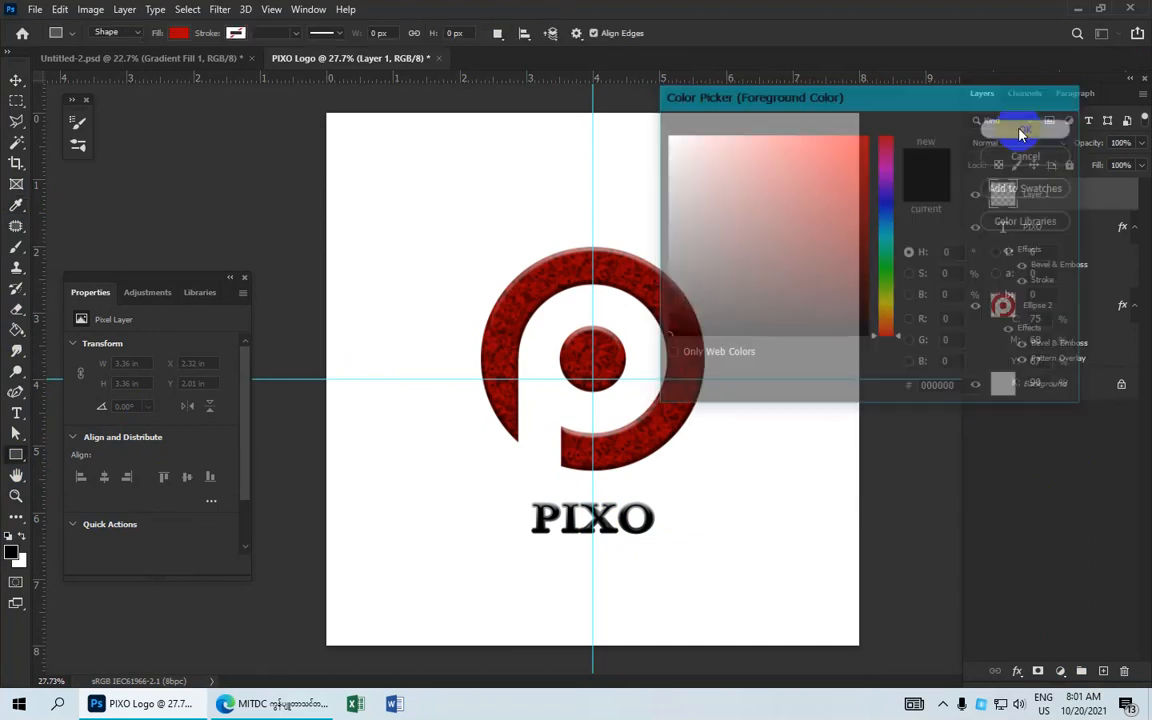
Paint a single soft black dab on the new layer with an 800 px brush, centered on the P's inner dot.
left_click(17, 249)
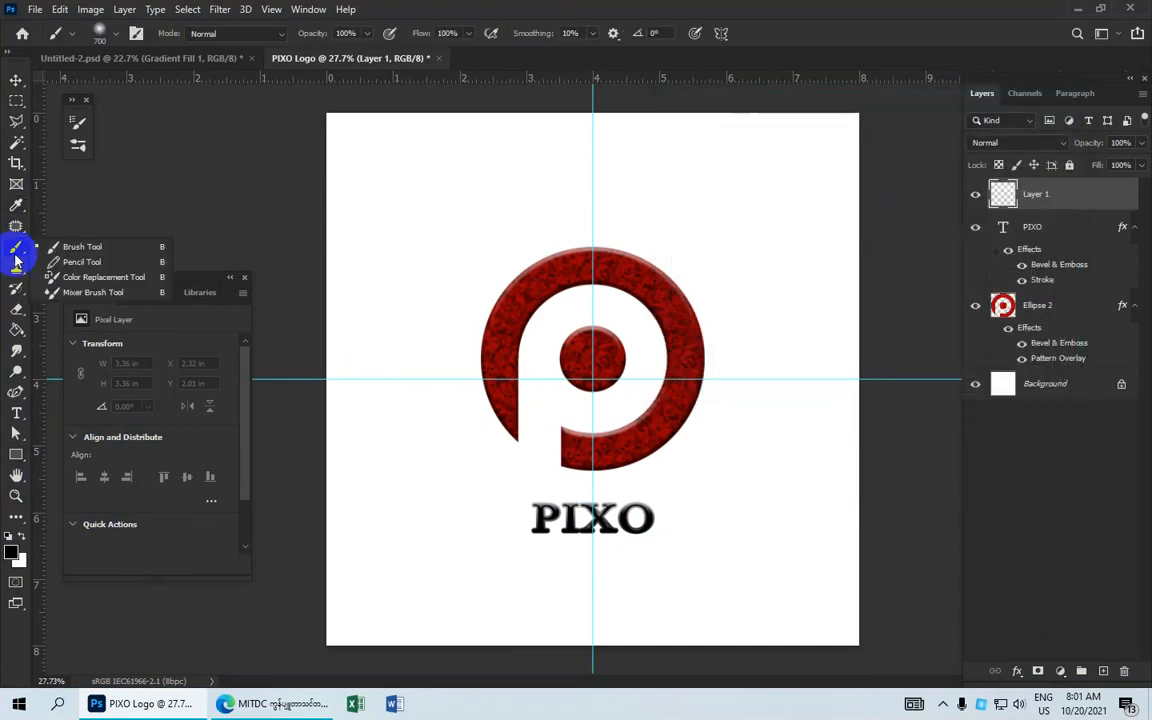
left_click(82, 246)
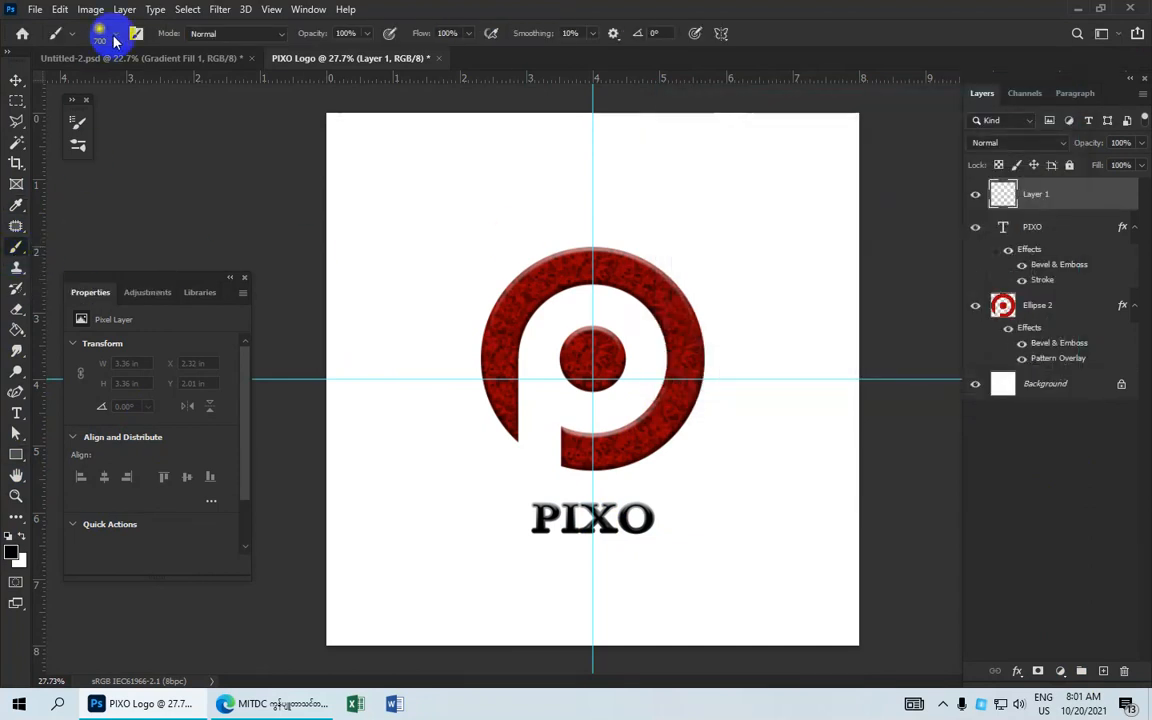
left_click_drag(541, 357, 592, 358)
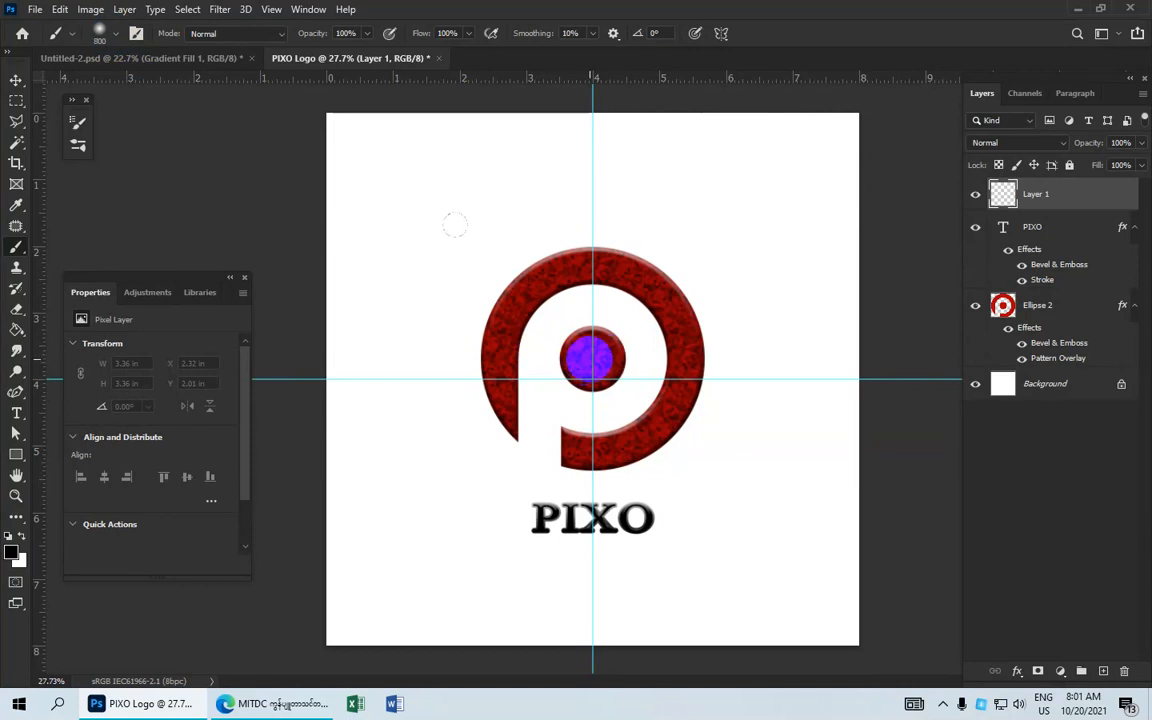
left_click(590, 359)
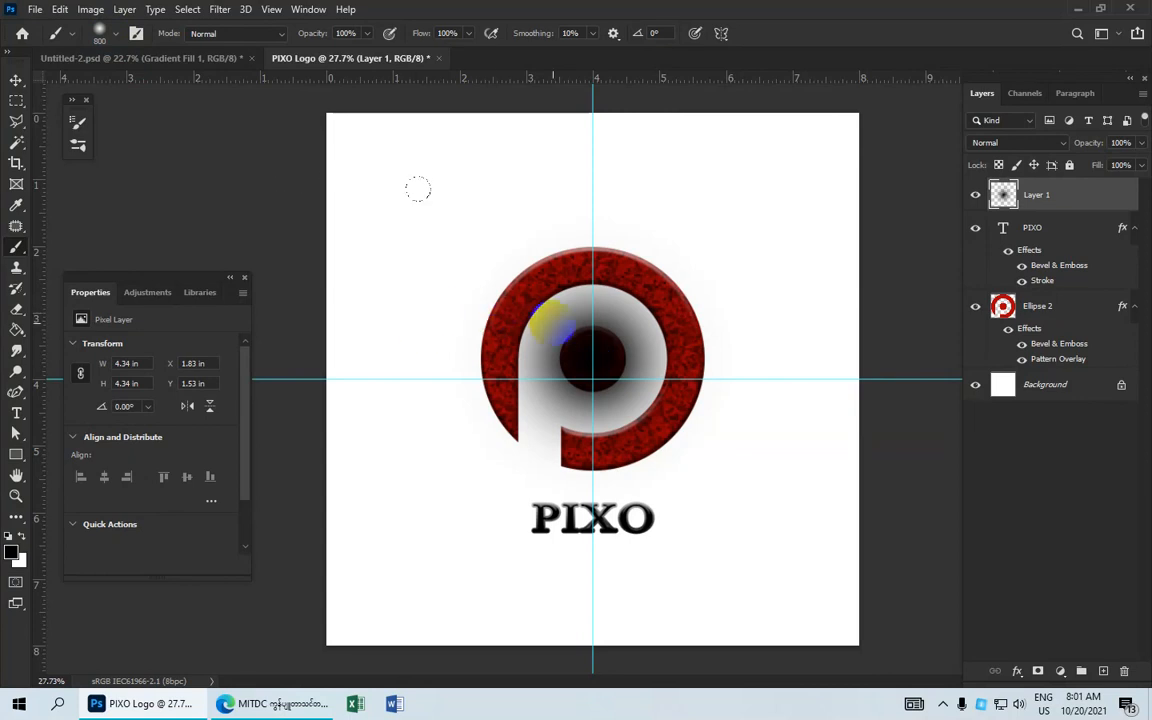
Flatten the black dab to about 4% height as a thin shadow under the P and move its layer directly above Background.
key("v")
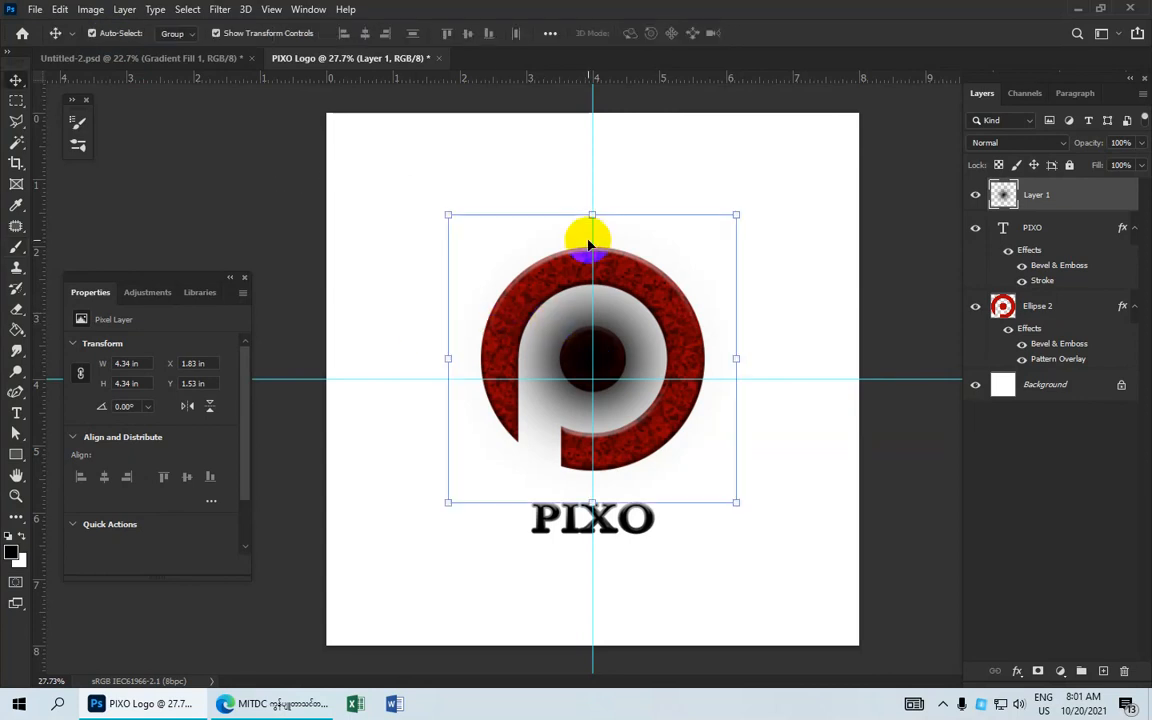
left_click_drag(593, 212, 590, 490)
key("shift+Up")
key("shift+Up")
key("shift+Up")
key("shift+Up")
key("shift+Up")
key("shift+Up")
key("shift+Up")
key("shift+Up")
key("shift+Up")
key("shift+Up")
key("shift+Up")
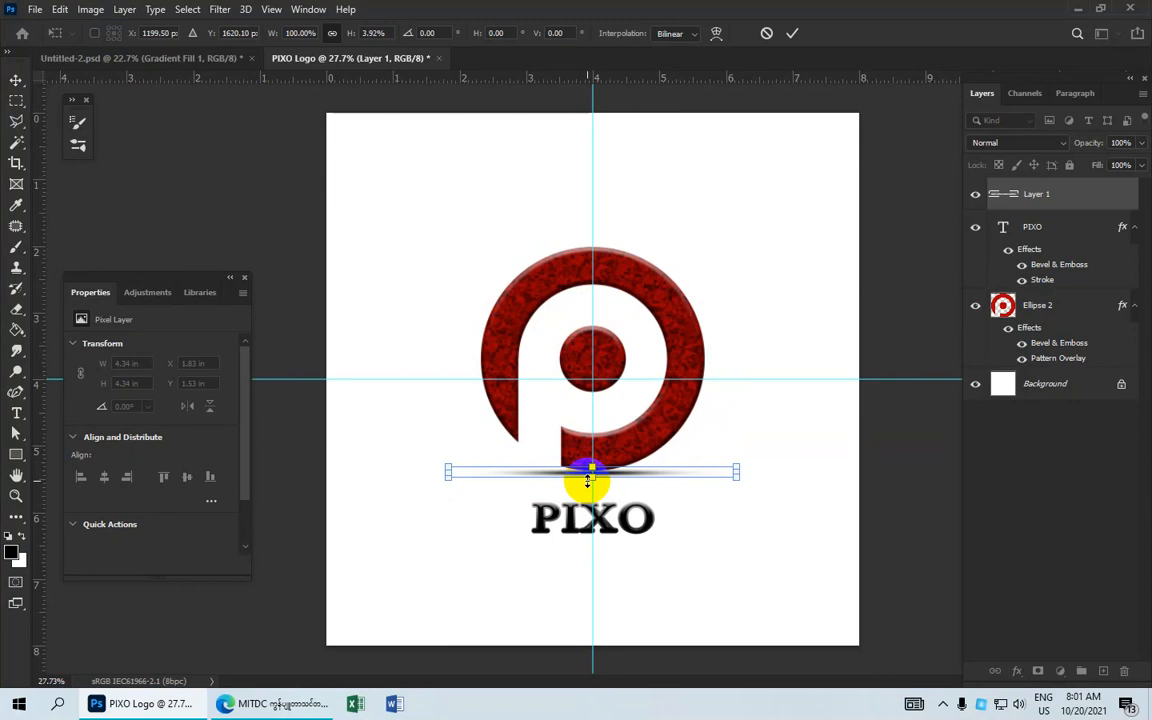
left_click_drag(1083, 193, 1080, 374)
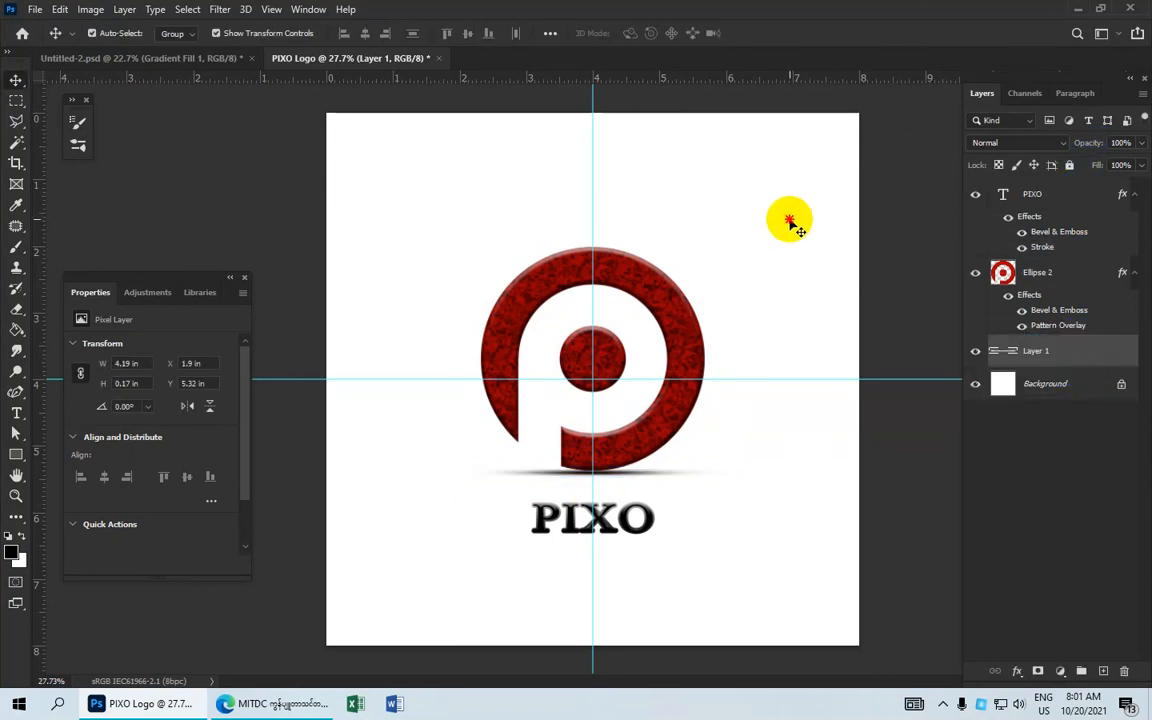
left_click(760, 215)
Scale the thin shadow to about 124%, keep it centered under the P, and slightly lower its layer opacity.
left_click(619, 472)
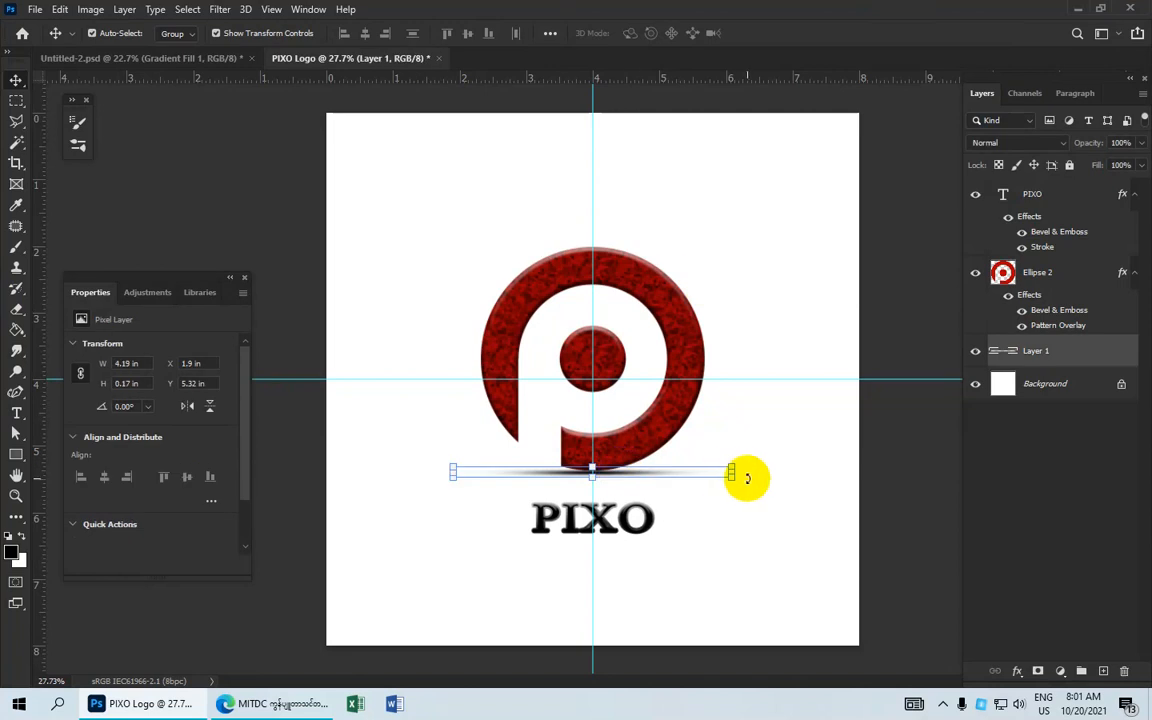
left_click_drag(735, 475, 679, 482)
mouse_move(599, 473)
left_mouse_down()
mouse_move(633, 478)
mouse_move(590, 483)
left_mouse_up()
left_click_drag(590, 483, 590, 482)
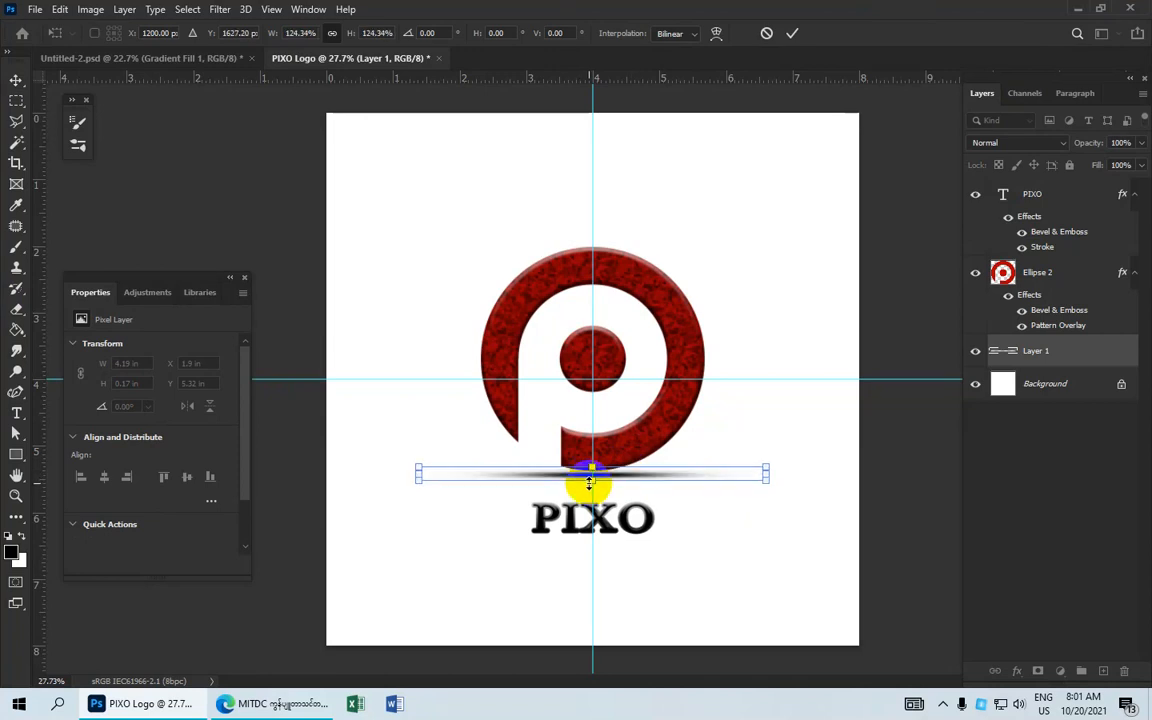
left_click(790, 32)
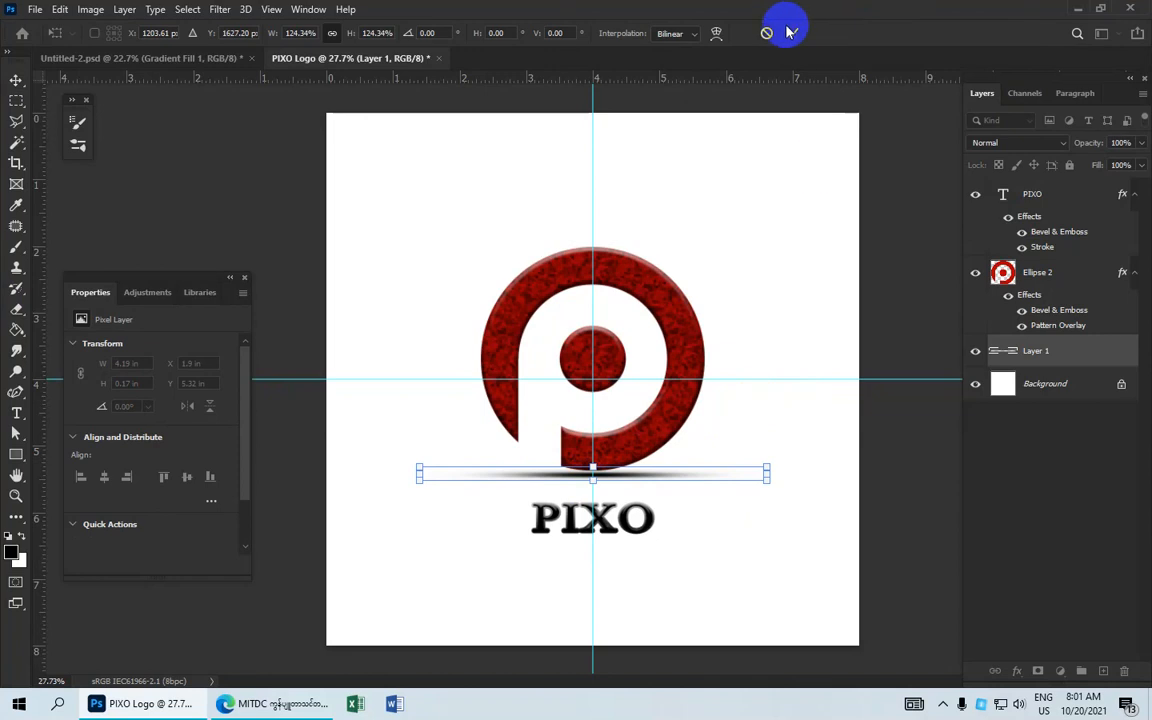
left_click(775, 208)
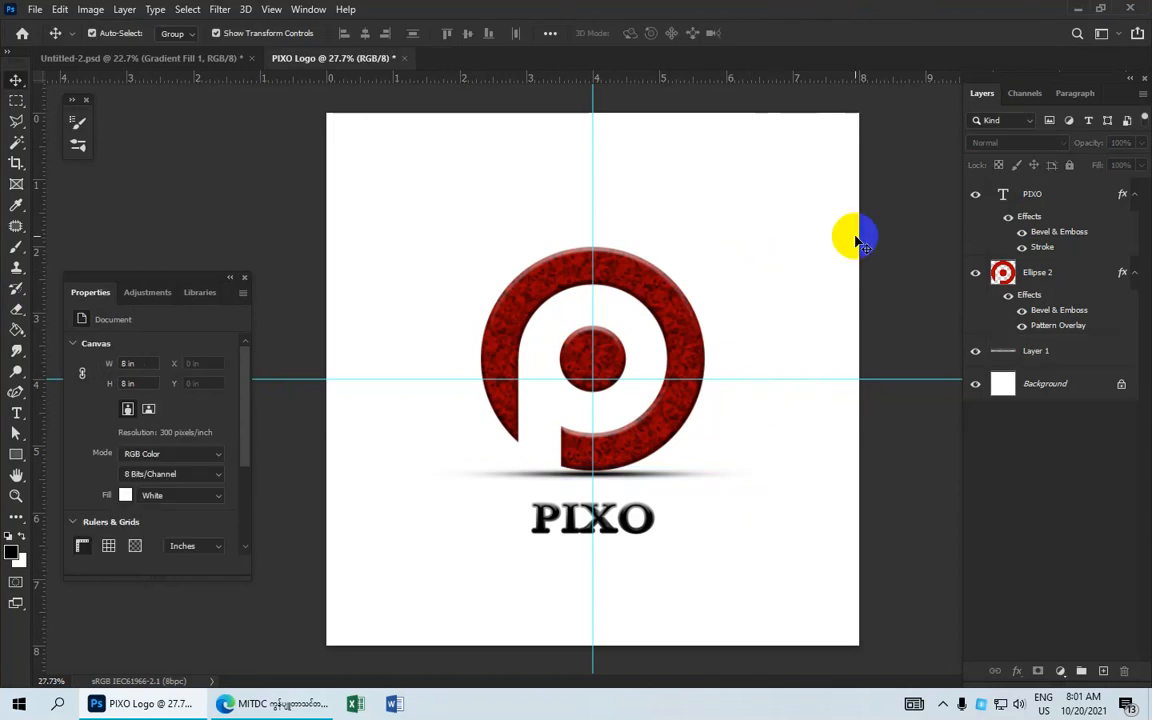
left_click(1090, 350)
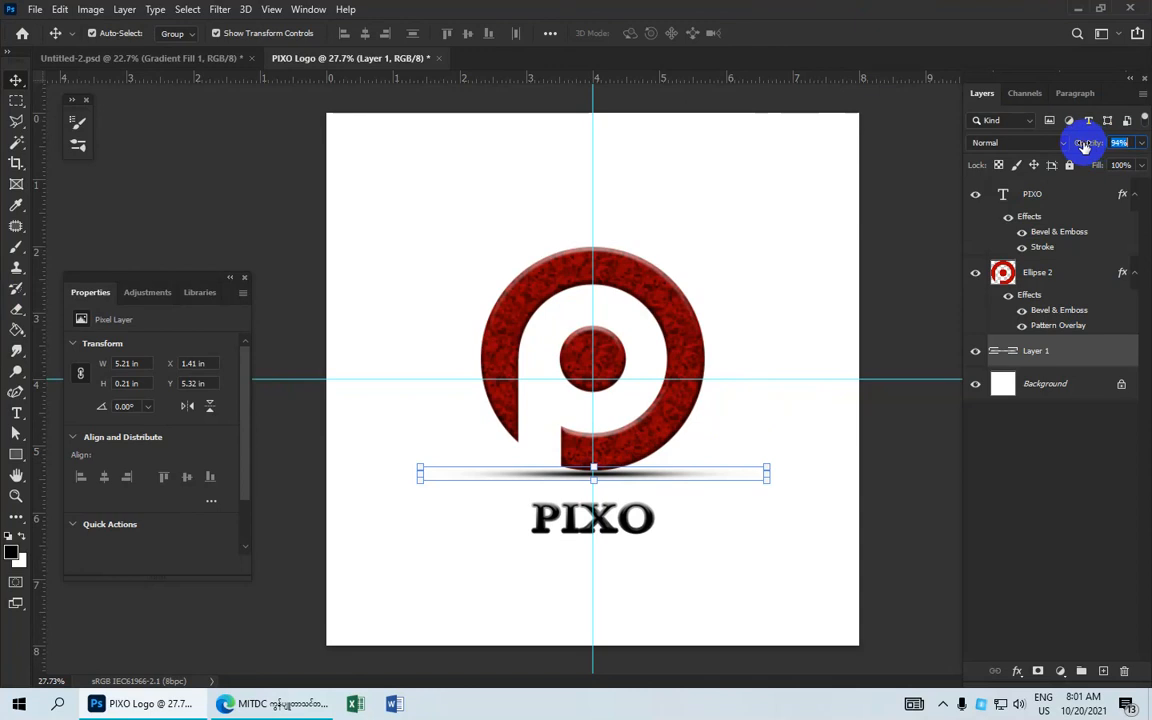
left_click(855, 272)
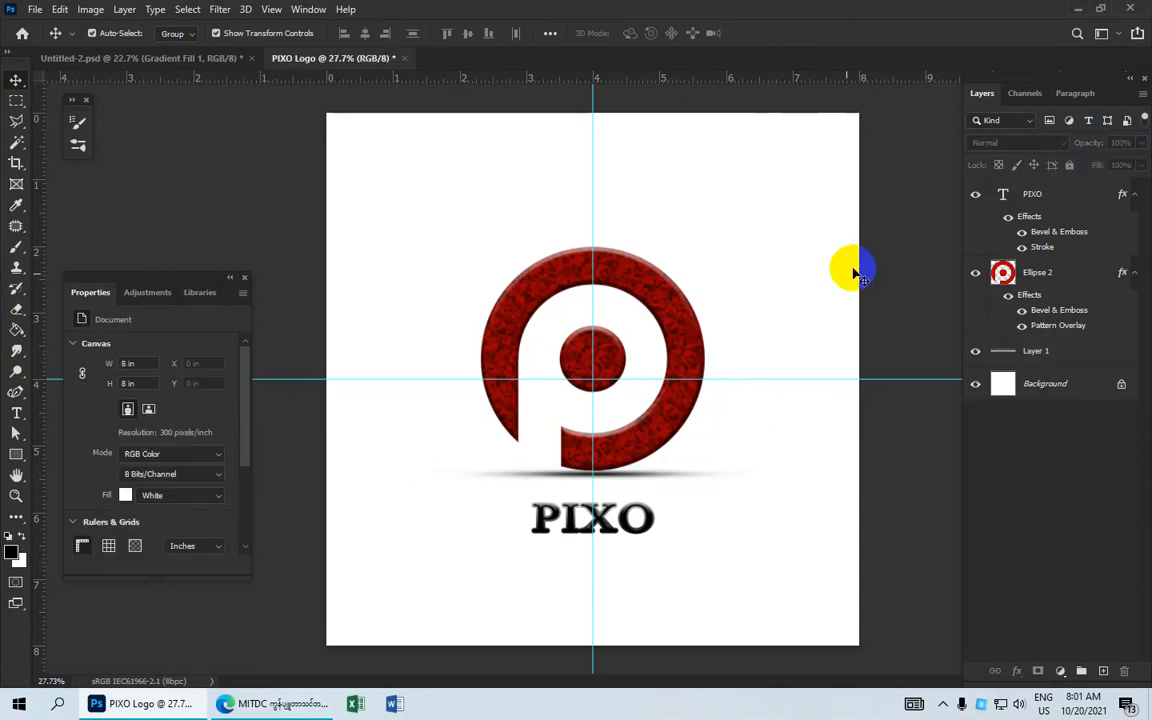
Move the PIXO text up closer to the shadow, to a Y position of 5.48 in.
left_click(621, 513)
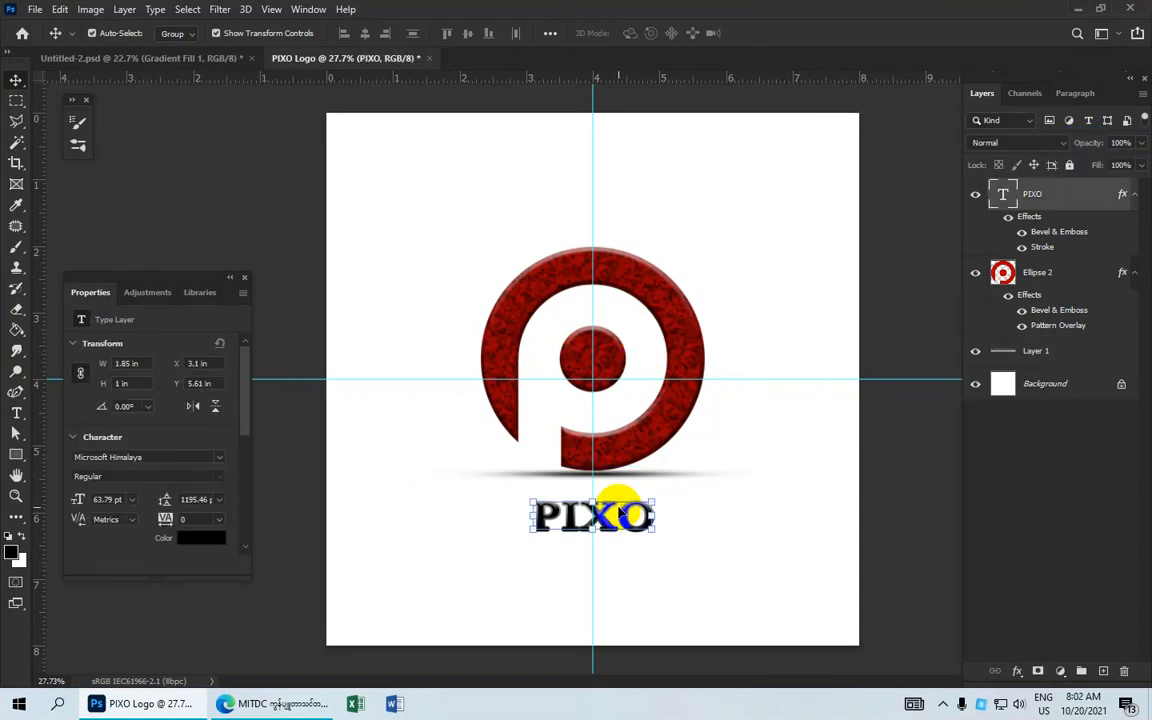
left_click_drag(621, 513, 621, 505)
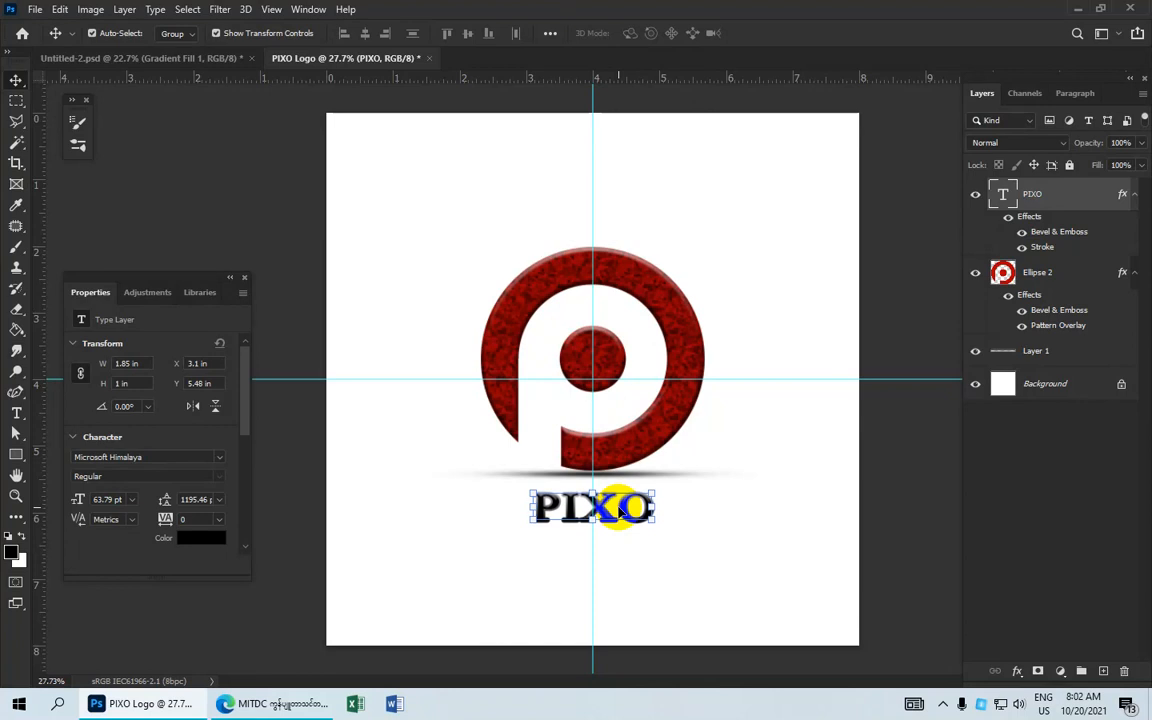
left_click(777, 303)
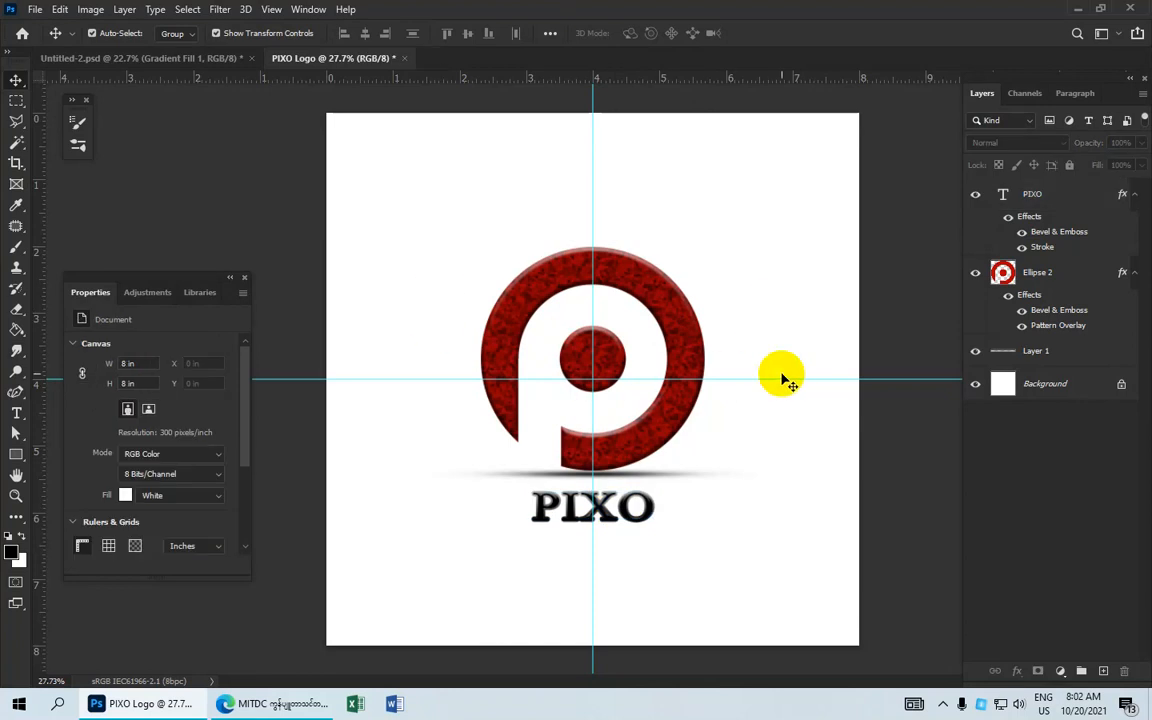
Add a Gradient fill layer directly above Background and keep its start color stop black (#000000).
left_click(1043, 383)
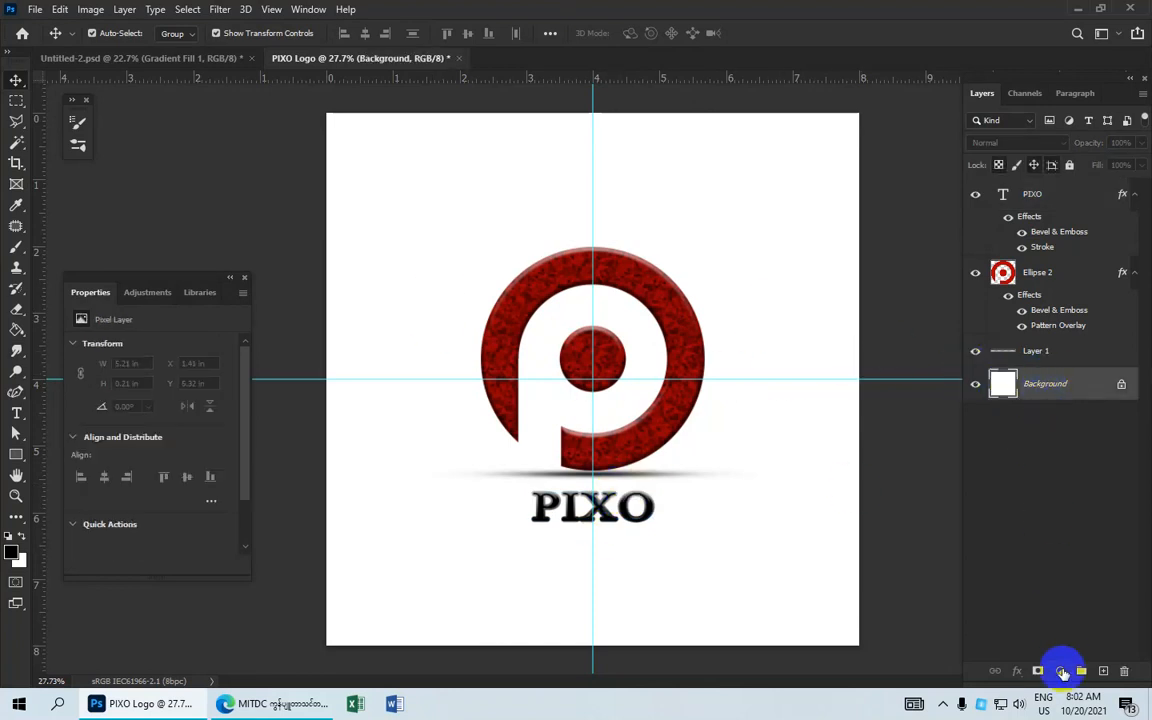
left_click(1061, 672)
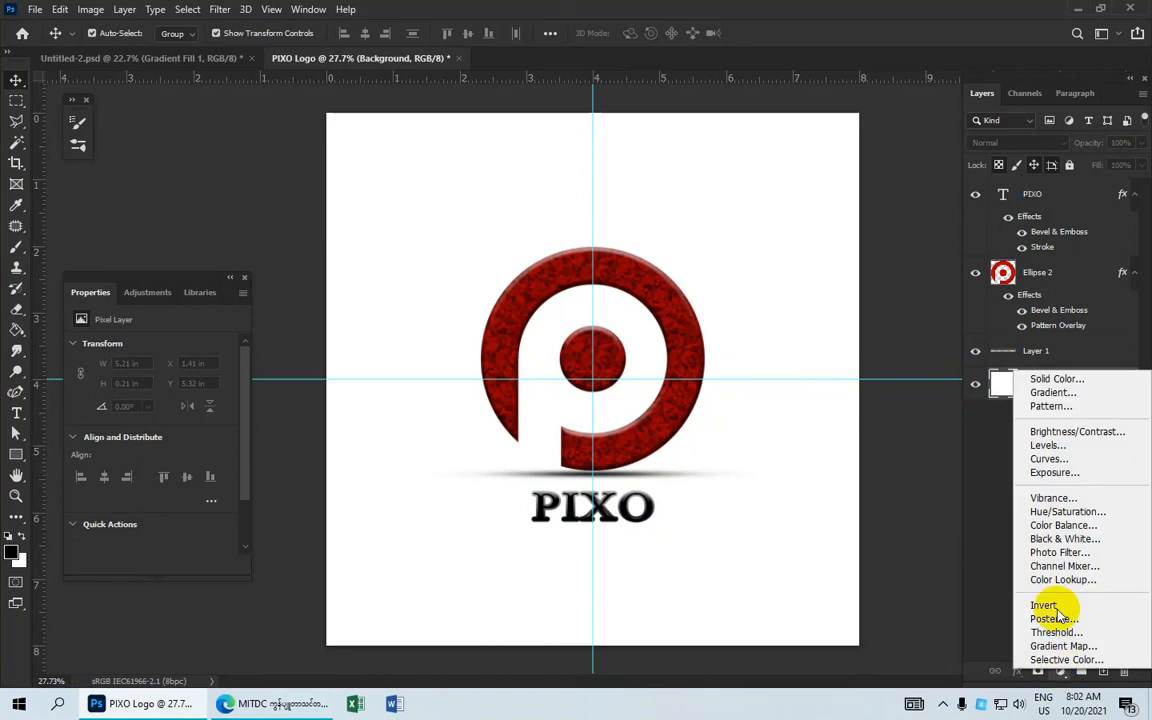
left_click(1057, 396)
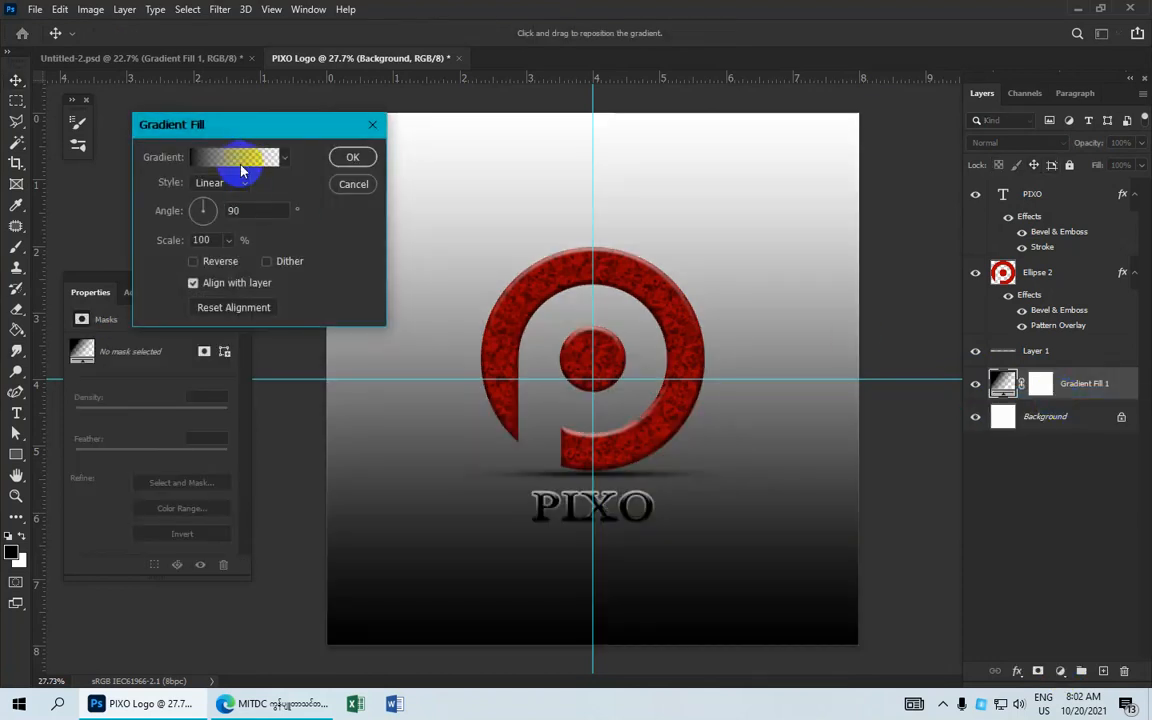
left_click(237, 160)
left_click(67, 515)
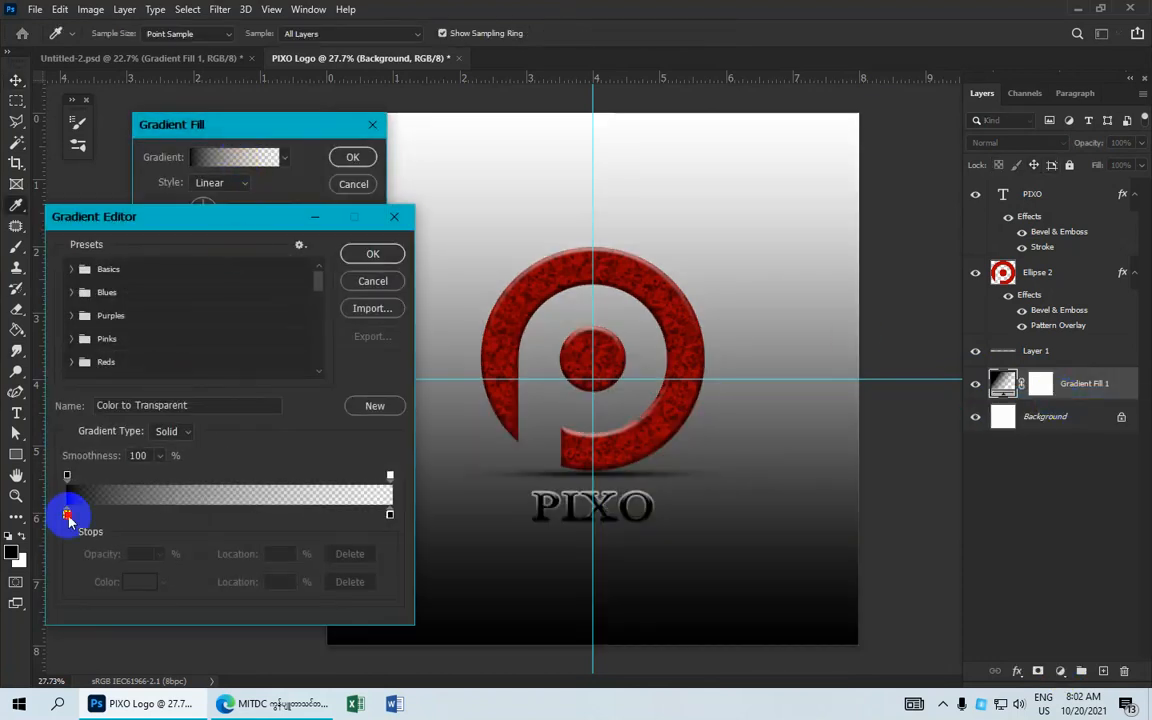
left_click(140, 581)
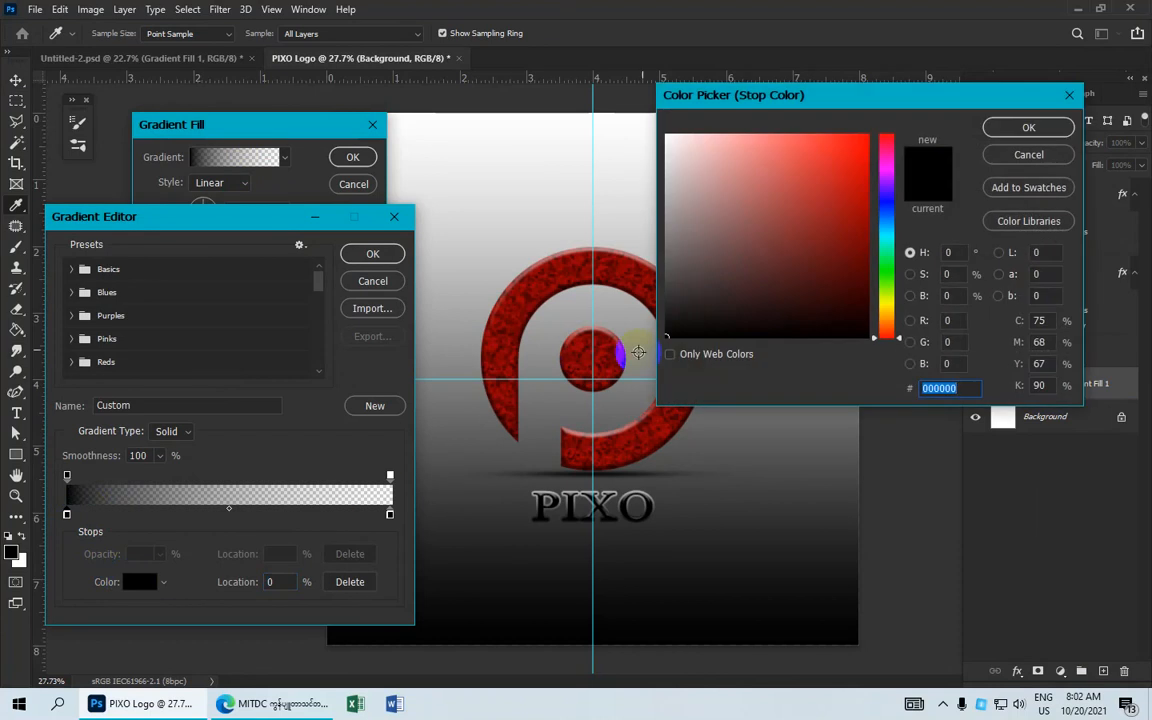
left_click(1028, 127)
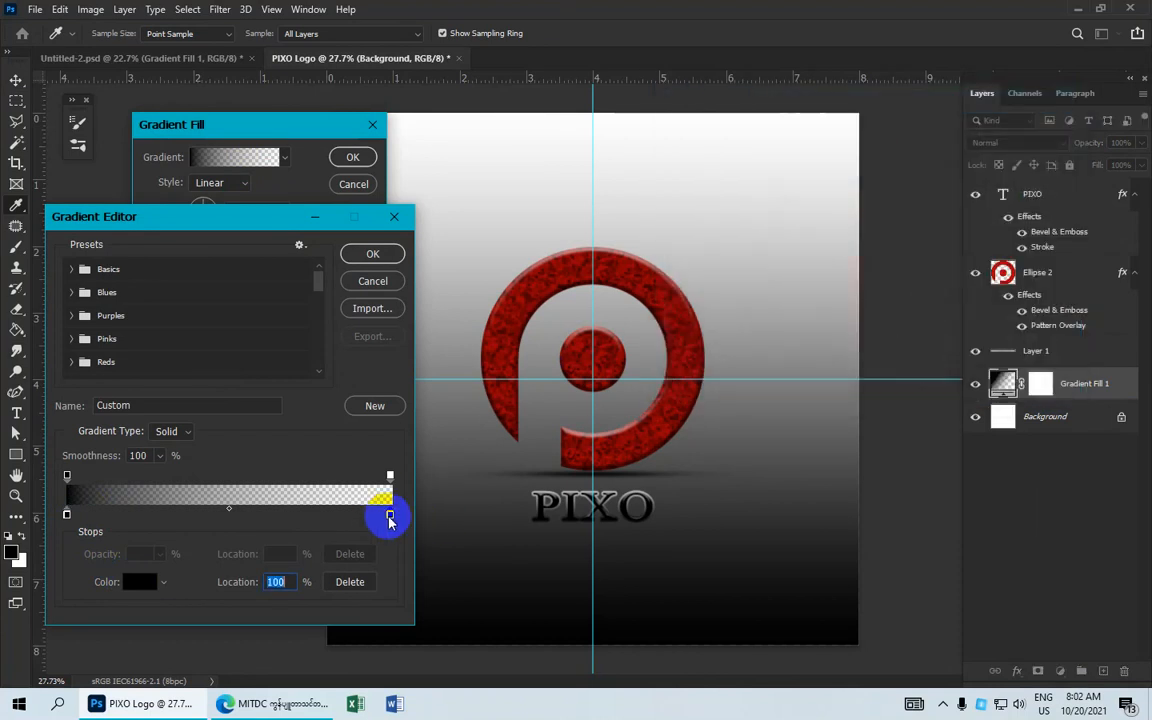
Set the fill gradient's end color stop to light gray #c4c4c4 and accept the gradient.
left_click(140, 581)
left_click(636, 179)
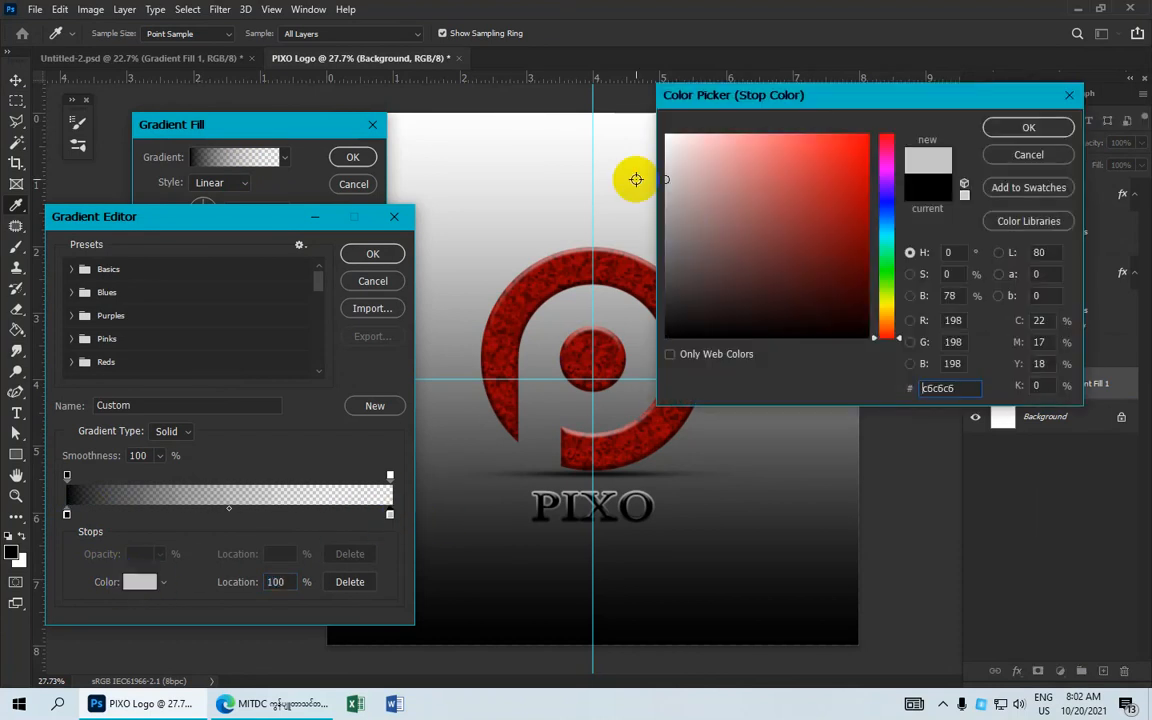
left_click_drag(686, 186, 657, 203)
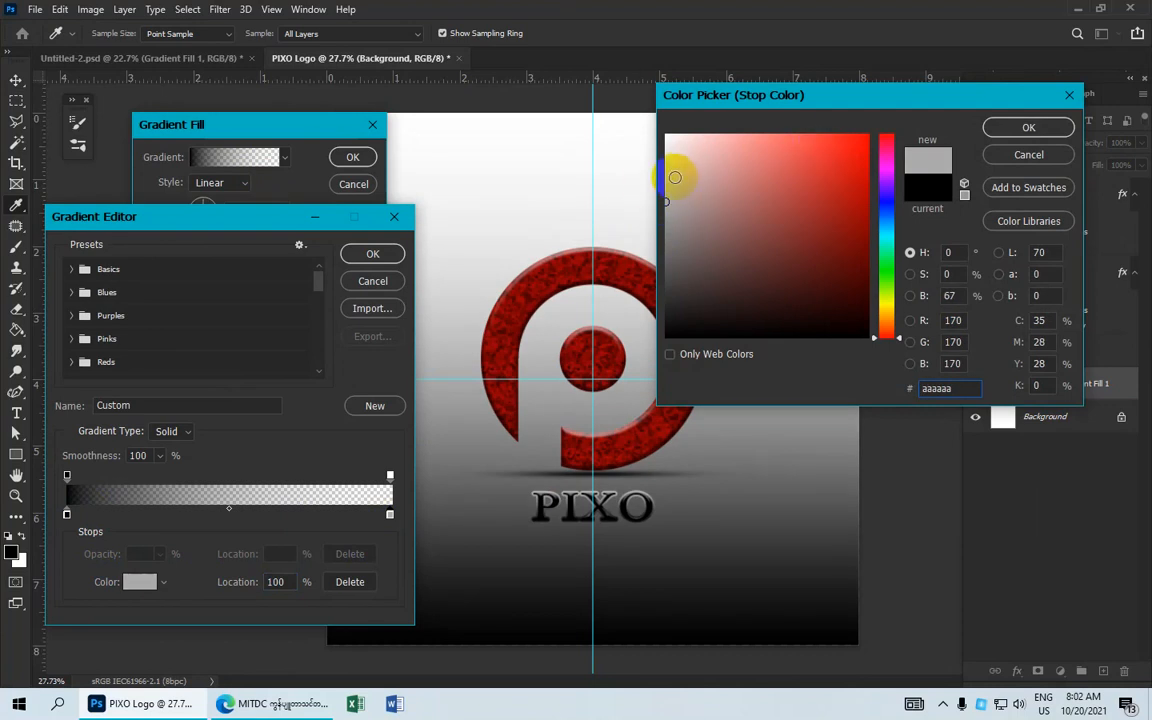
left_click(645, 180)
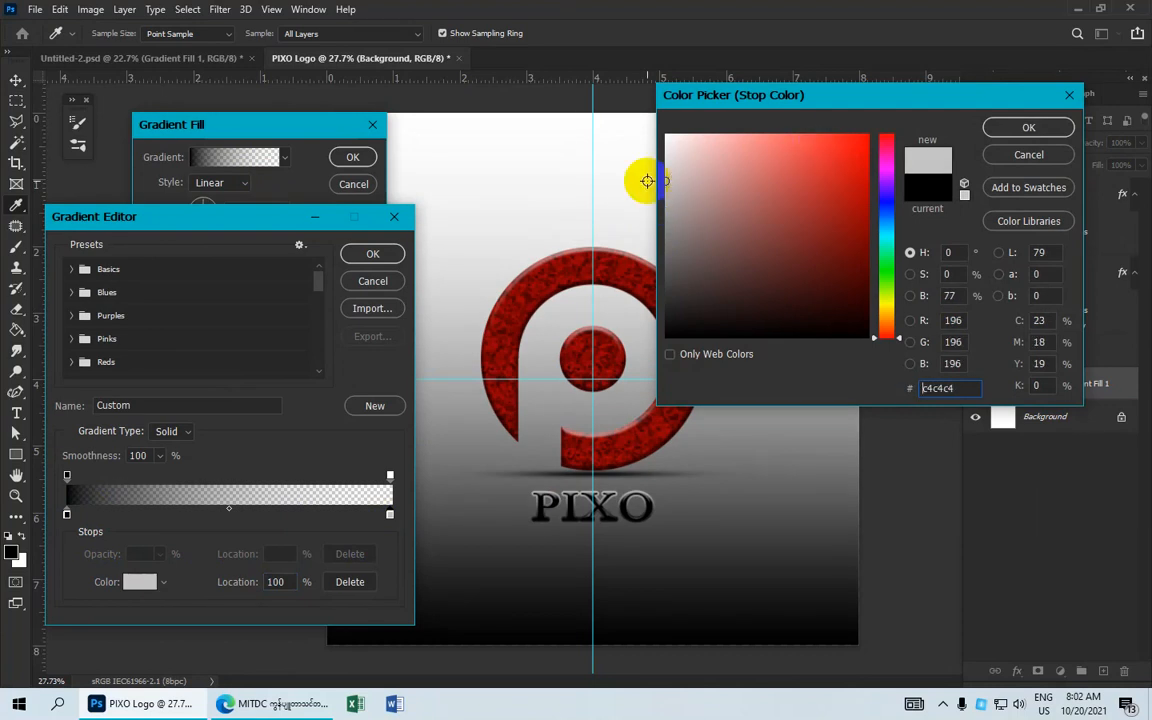
left_click(995, 127)
left_click(371, 258)
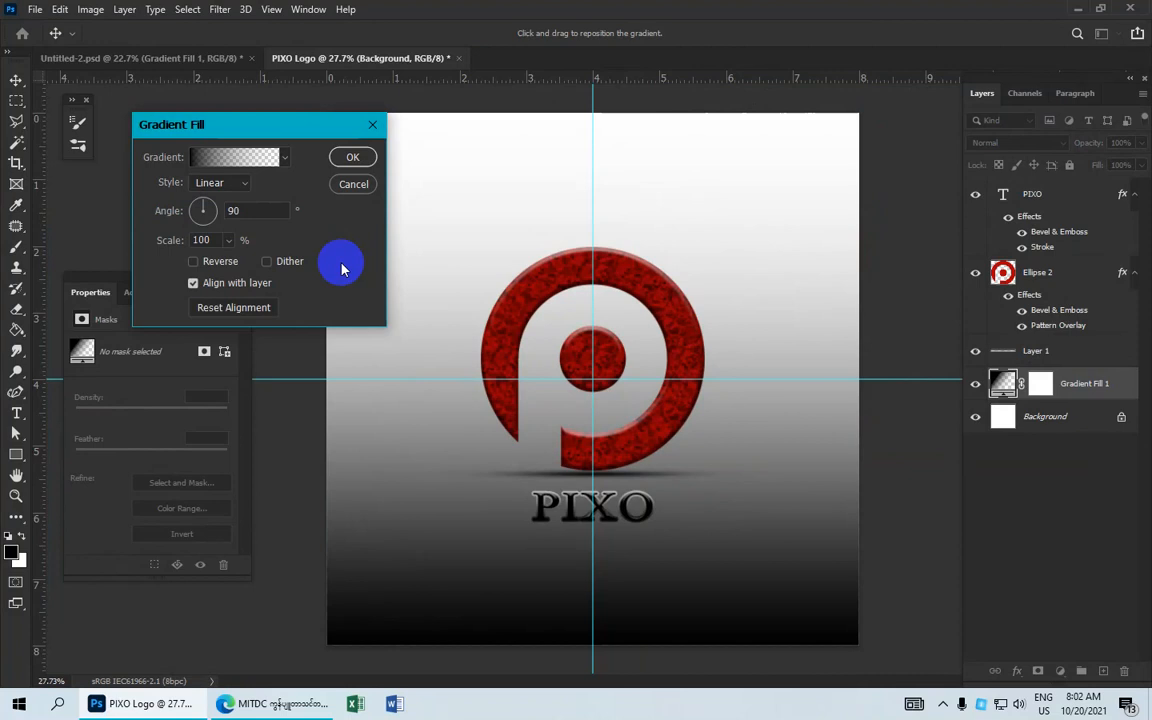
Set the gradient fill to Radial style, reverse it, and set its scale to 177%.
left_click(240, 190)
left_click(231, 210)
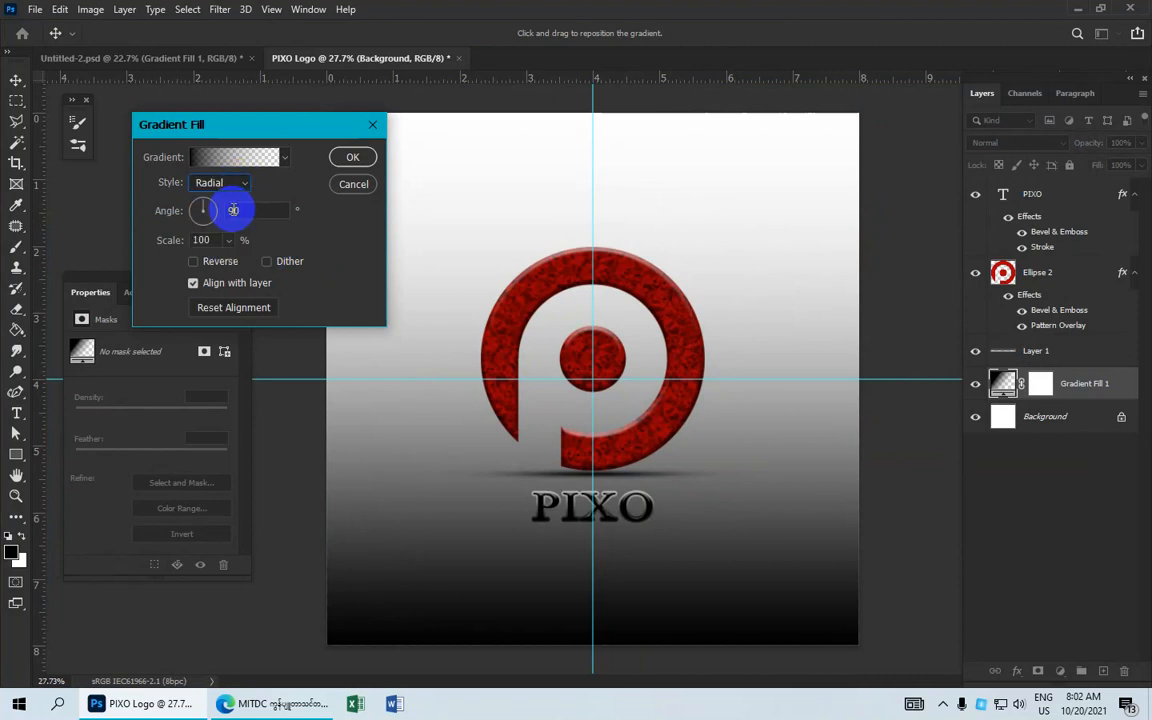
left_click(194, 262)
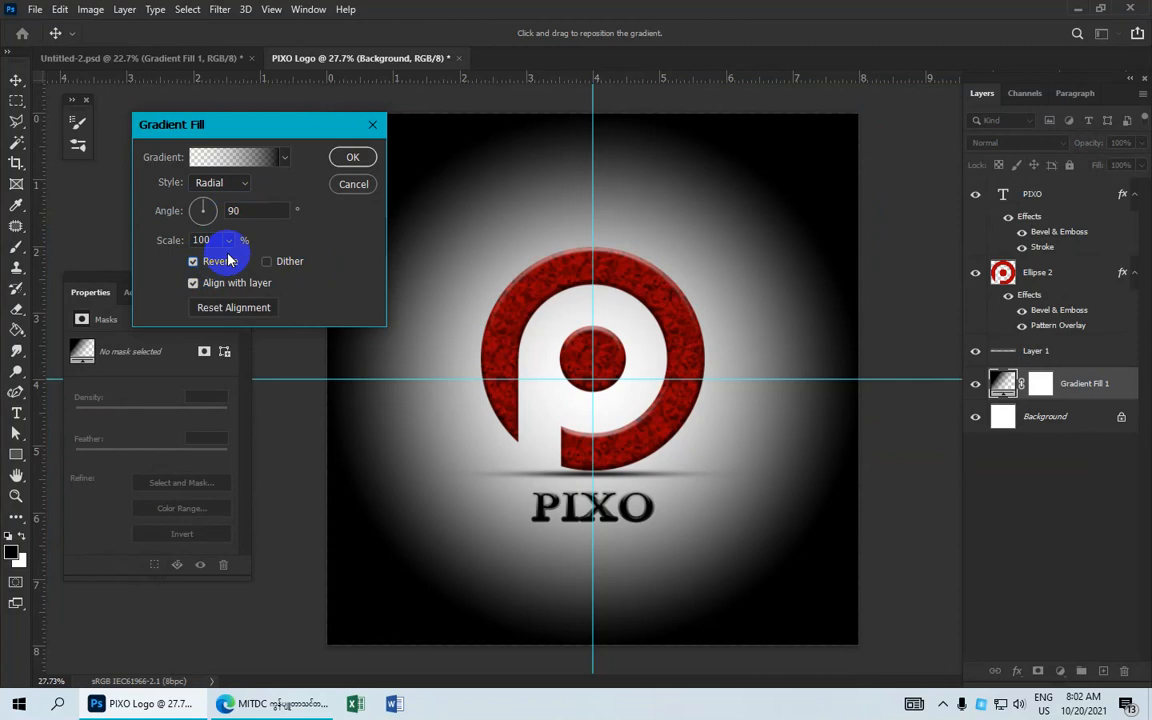
left_click(229, 240)
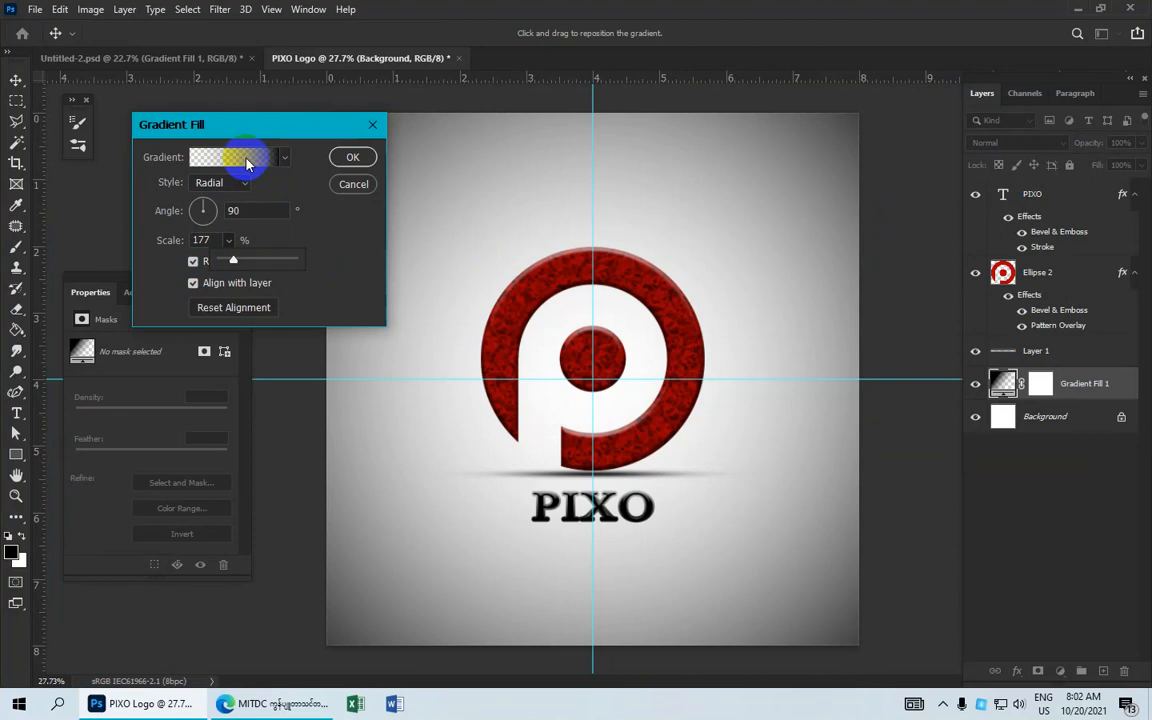
Edit the fill's gradient and set its end color stop to medium gray #737373.
left_click(247, 164)
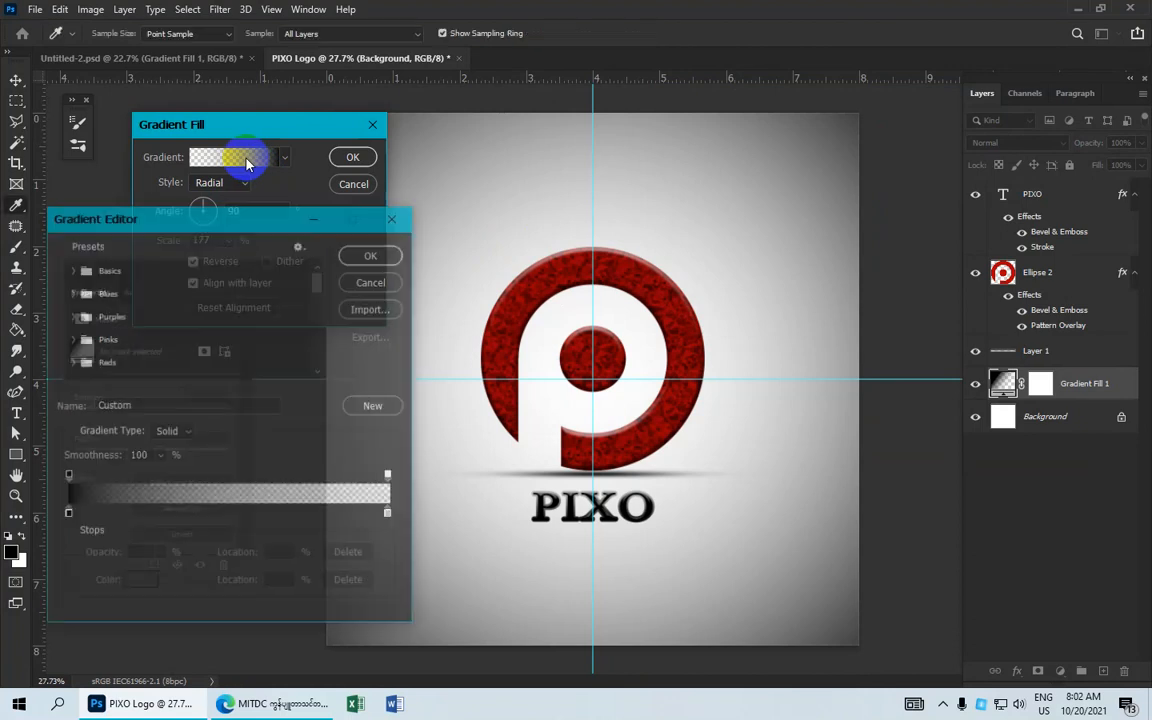
left_click(390, 515)
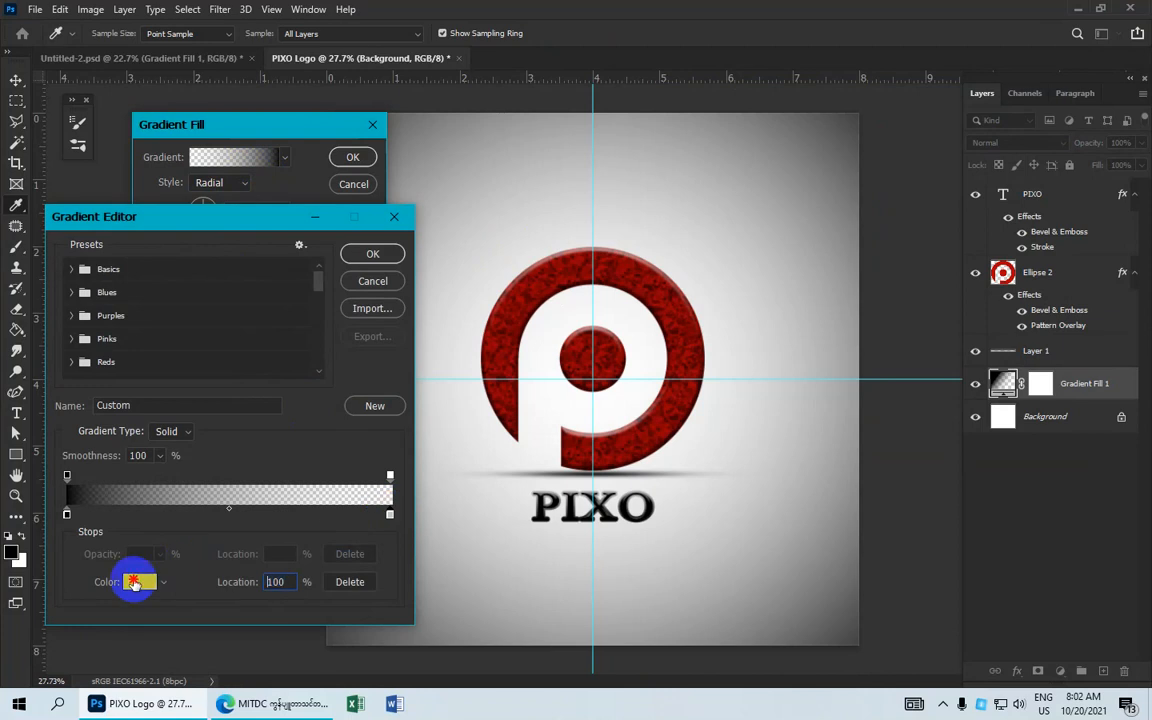
left_click(140, 581)
mouse_move(662, 252)
left_mouse_down()
mouse_move(672, 267)
mouse_move(662, 331)
mouse_move(658, 271)
mouse_move(666, 289)
left_mouse_up()
left_click(1017, 139)
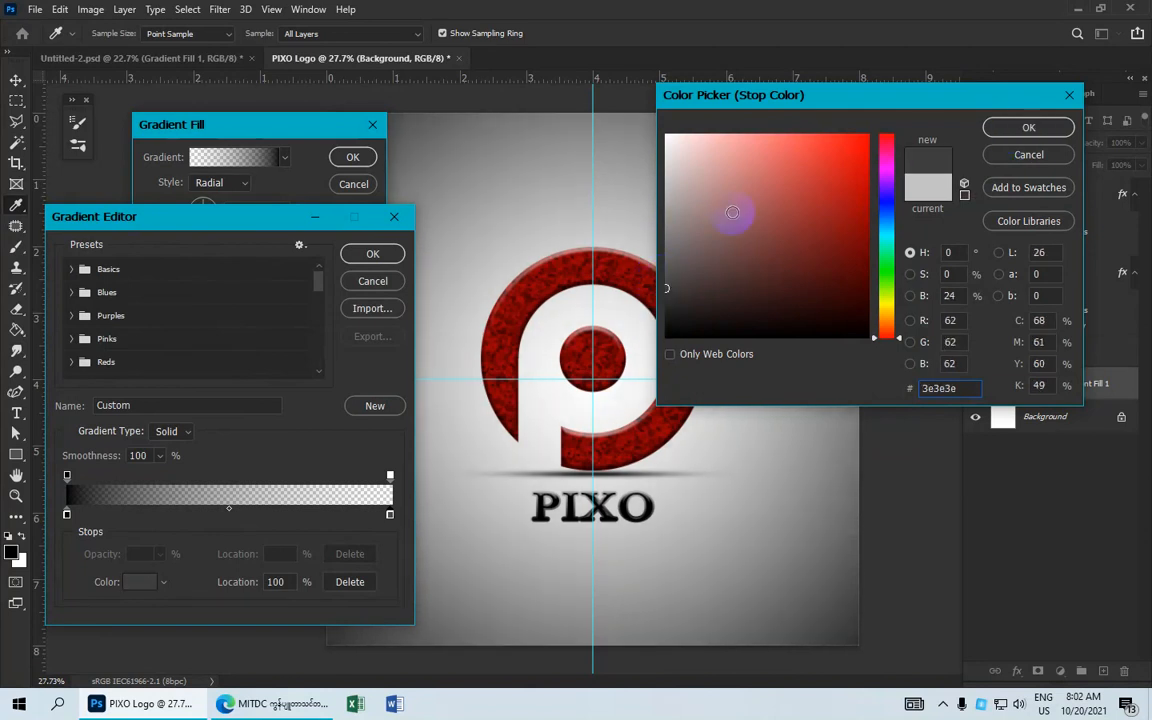
left_click(630, 227)
left_click(635, 249)
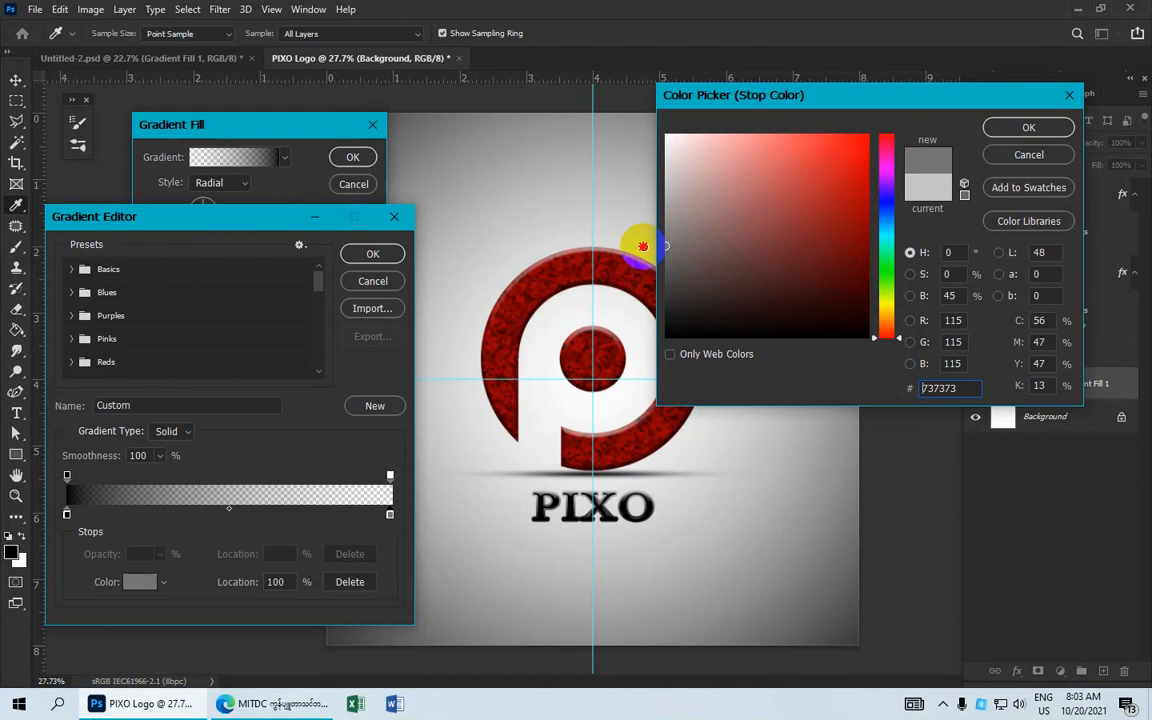
left_click(993, 132)
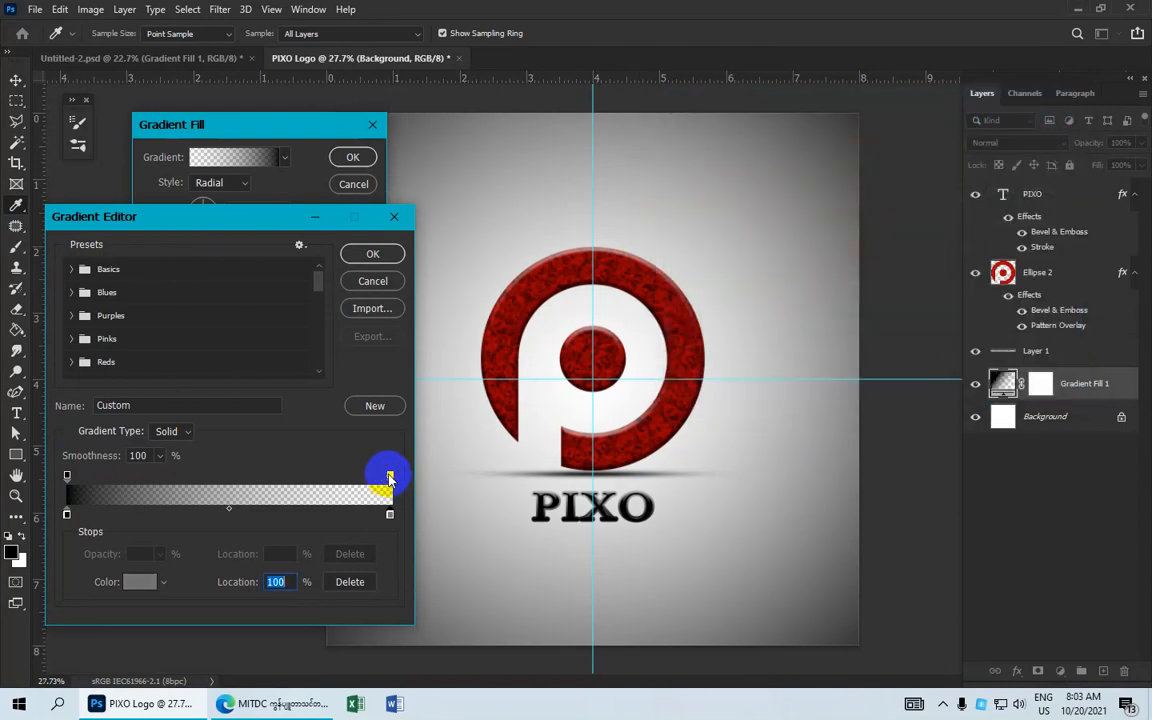
Set the gradient's end opacity stop to 50%, accept the gradient, and reduce the fill's scale to 100%.
left_click(390, 476)
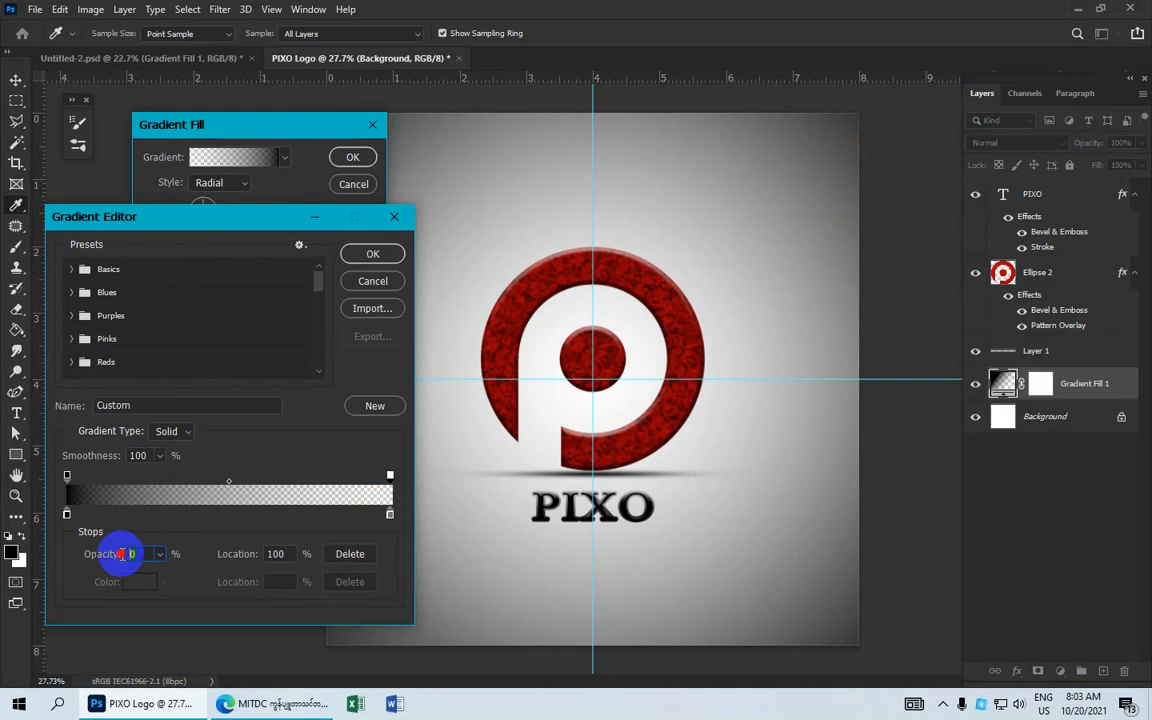
type("5")
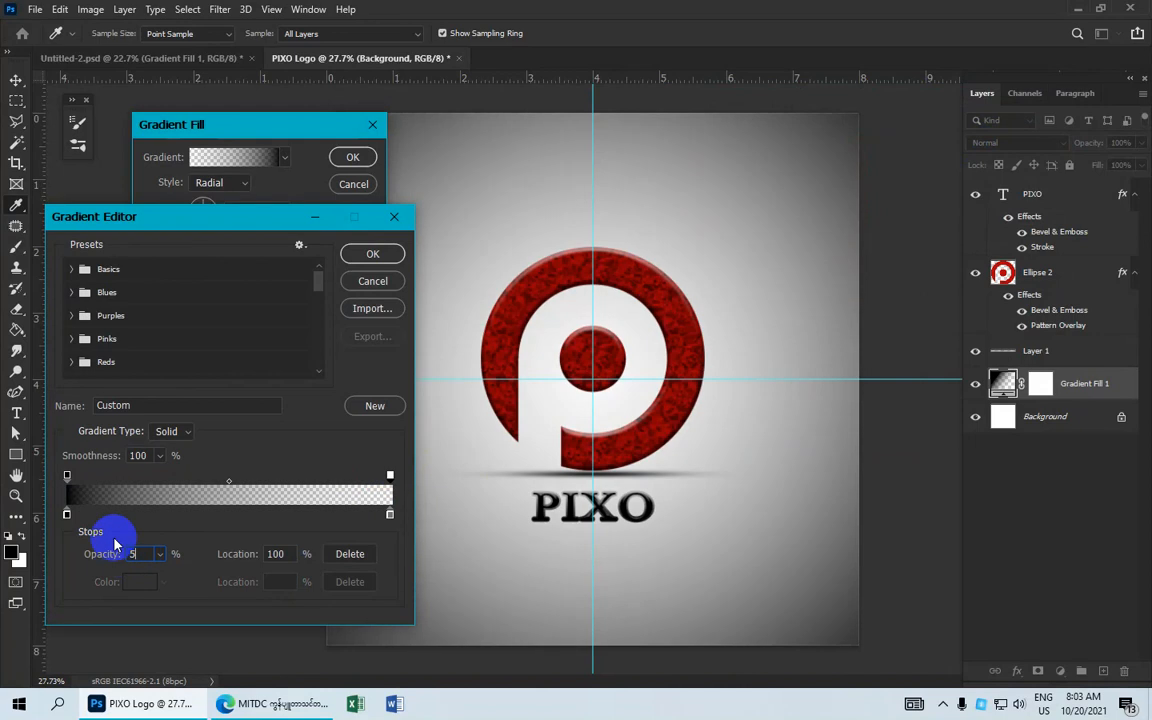
type("0")
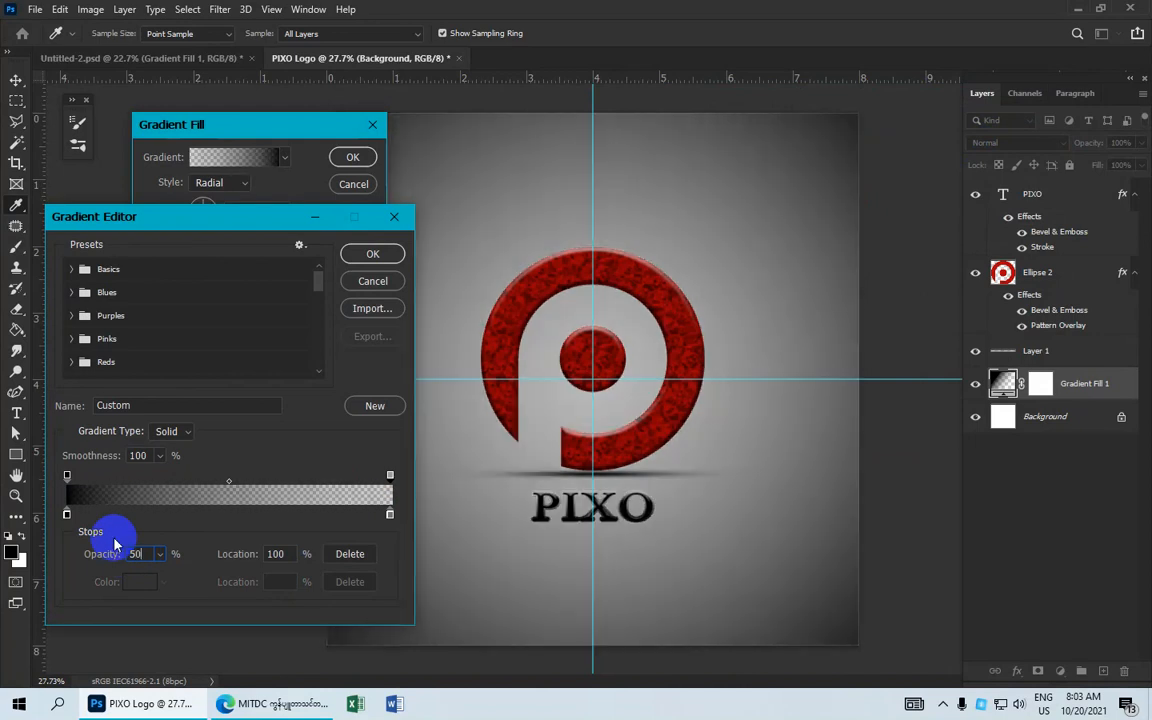
left_click(372, 256)
left_click(229, 240)
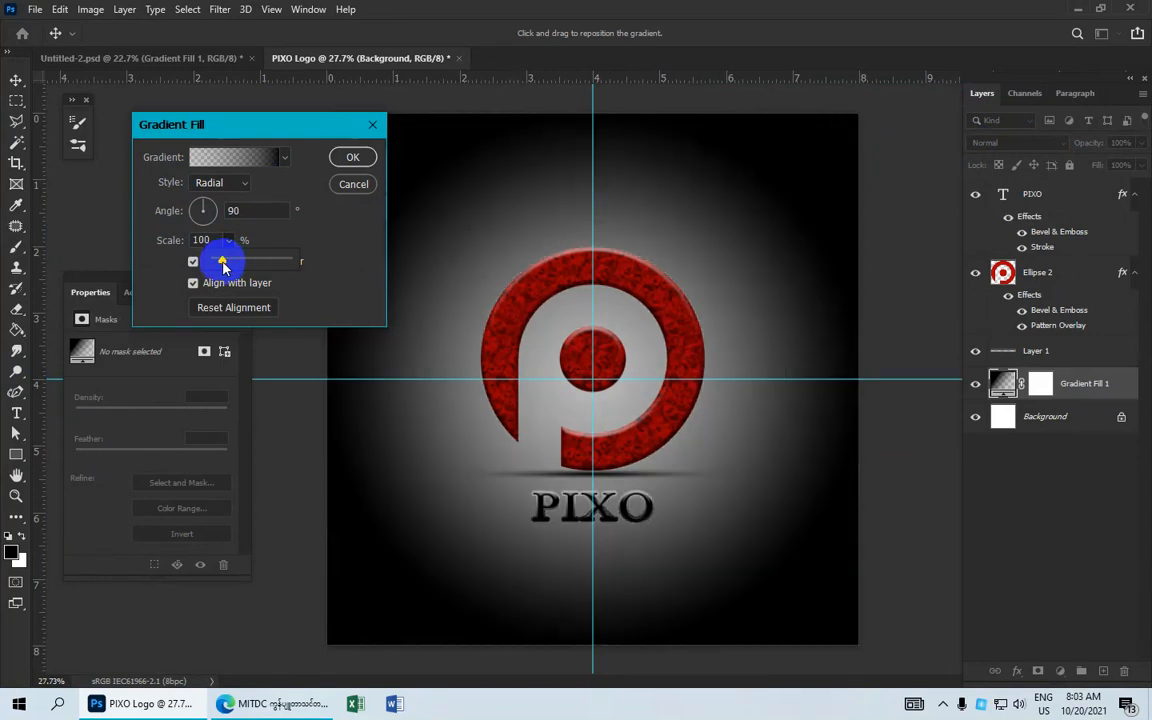
Set the gradient's start color stop to dark gray #414141 and apply the fill at 122% scale.
left_click(243, 155)
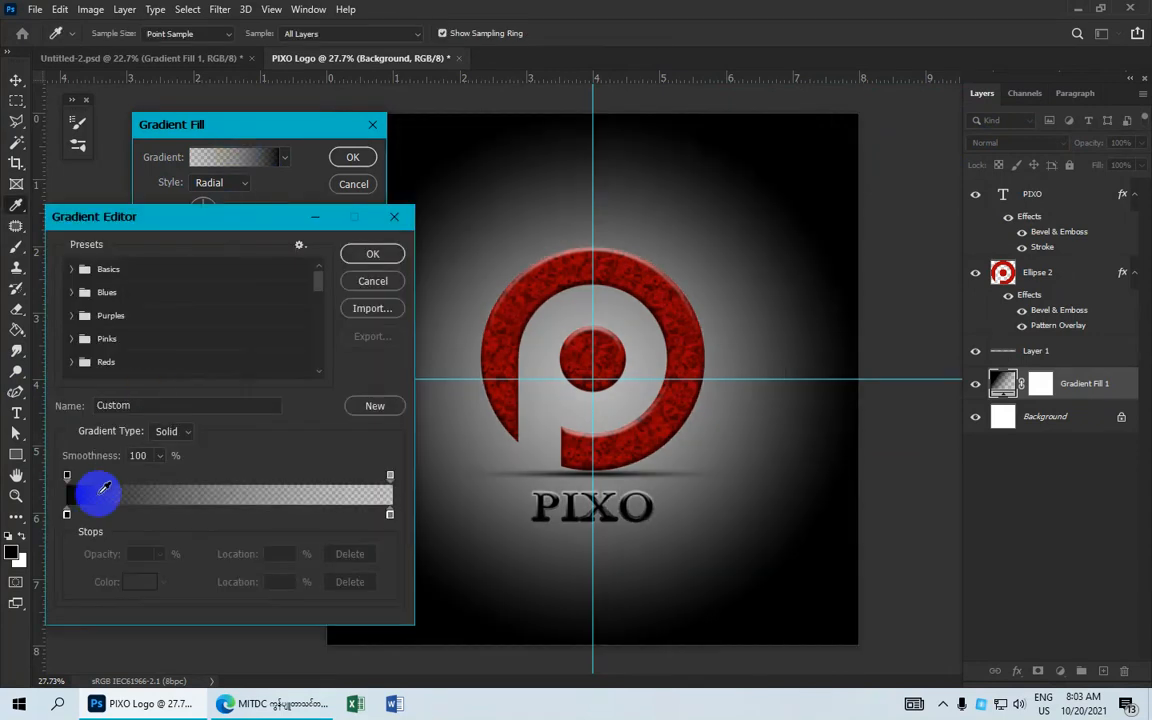
left_click(67, 514)
left_click(139, 581)
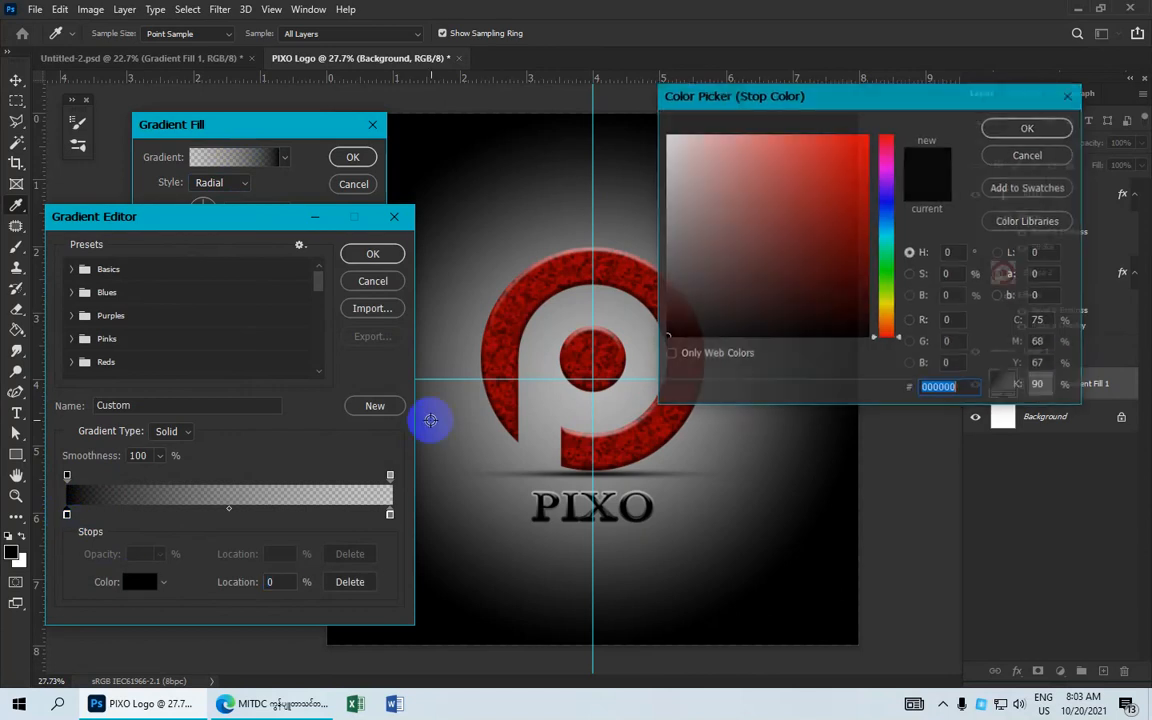
left_click_drag(632, 296, 662, 291)
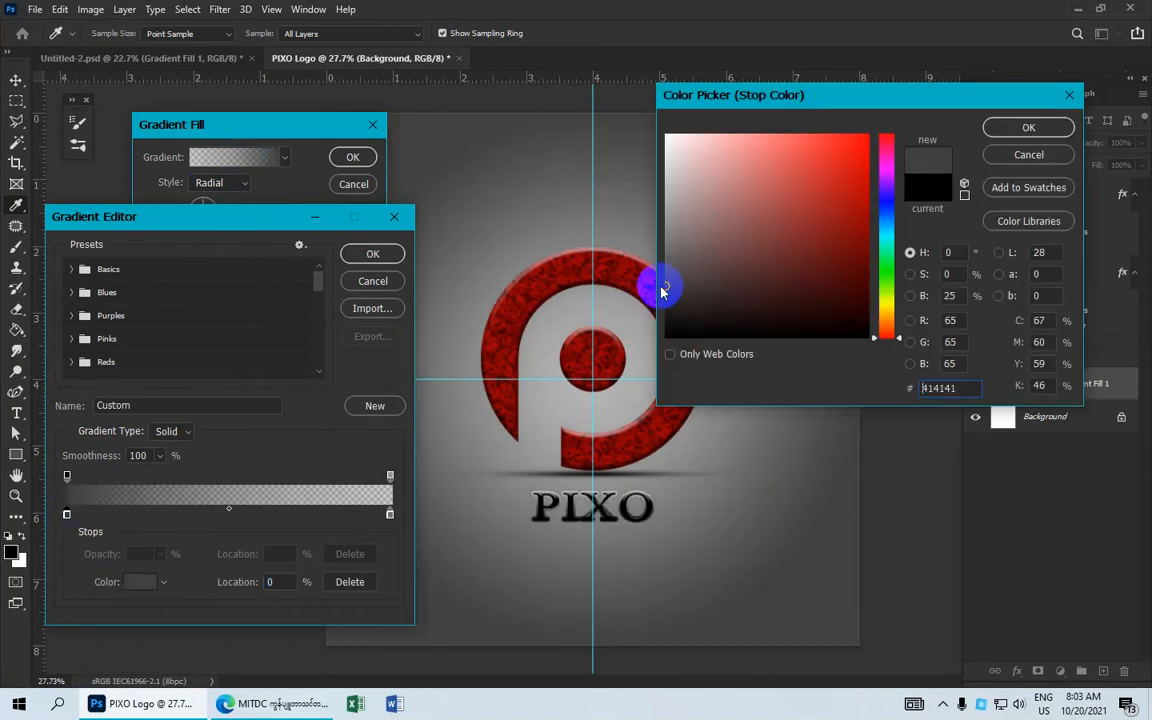
left_click(1027, 127)
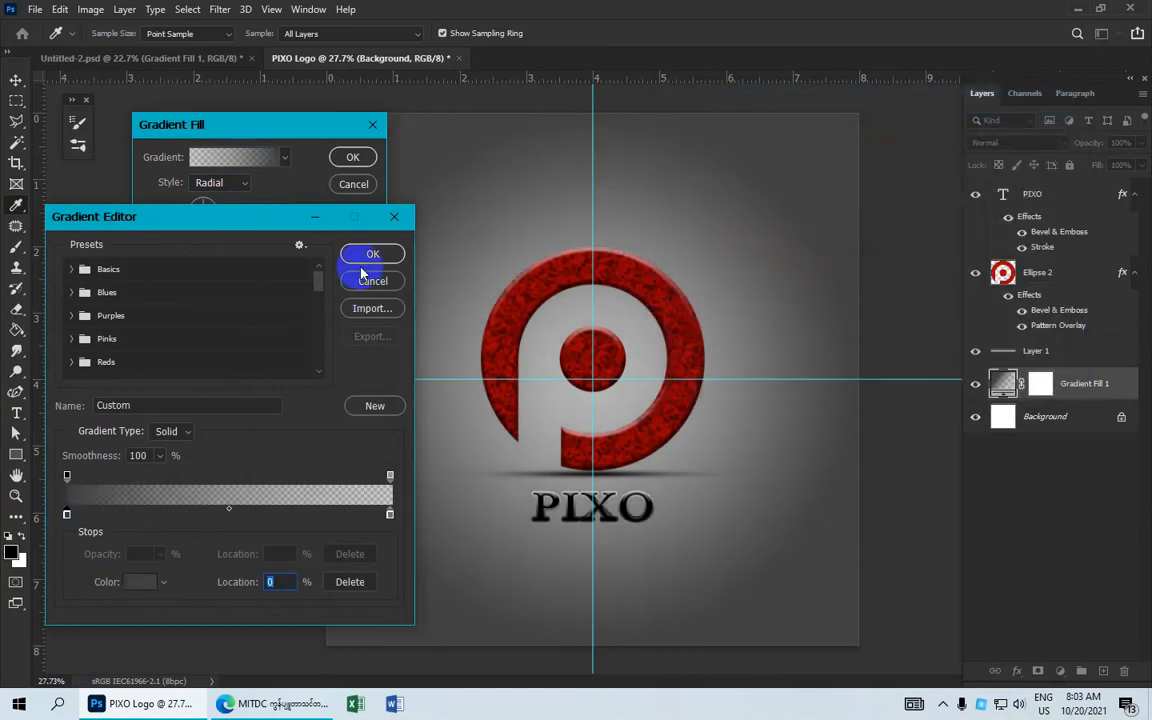
left_click(373, 256)
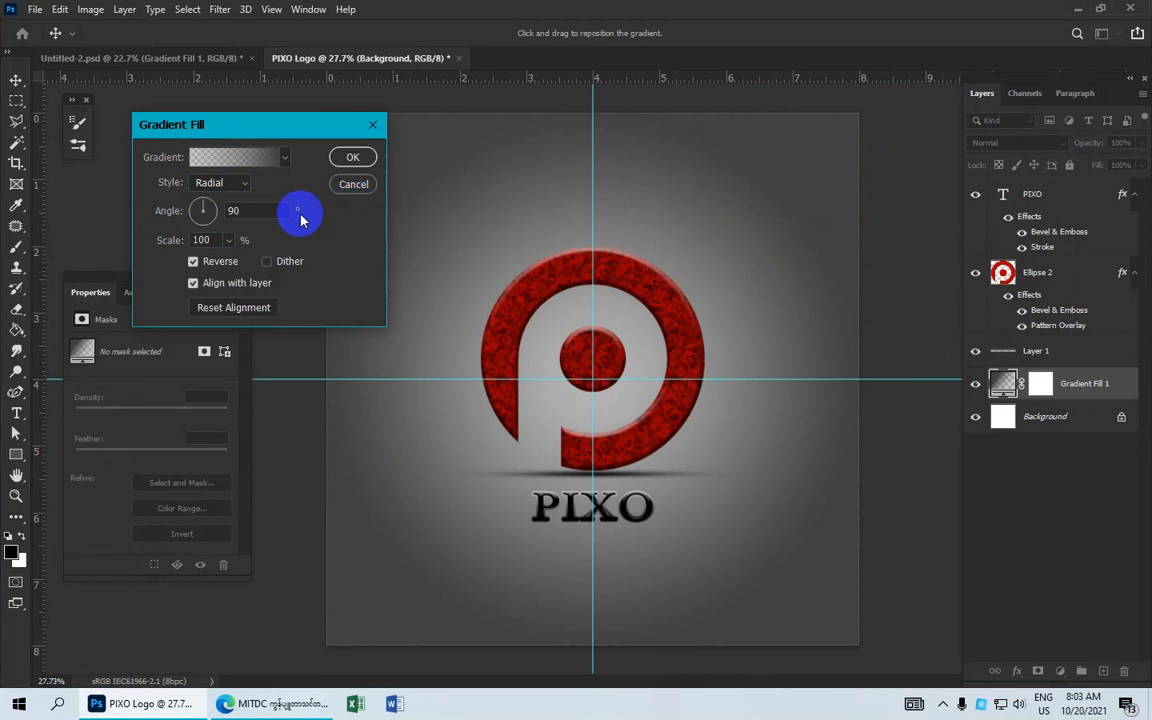
double_click(233, 209)
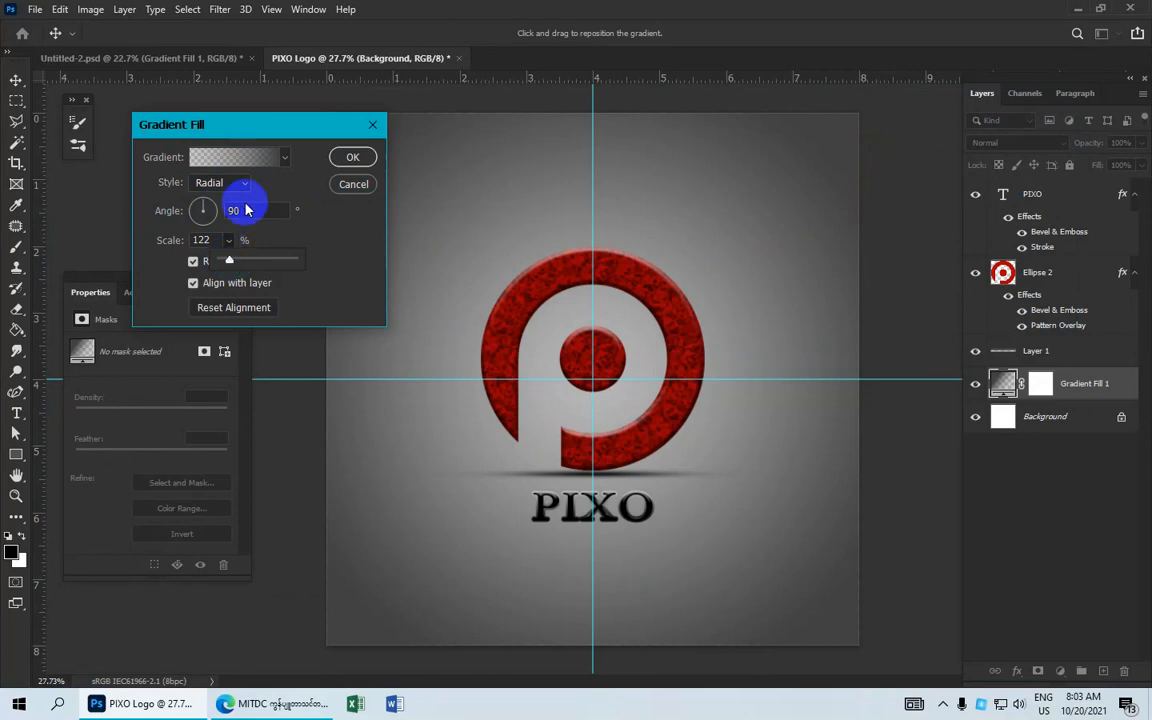
left_click(352, 157)
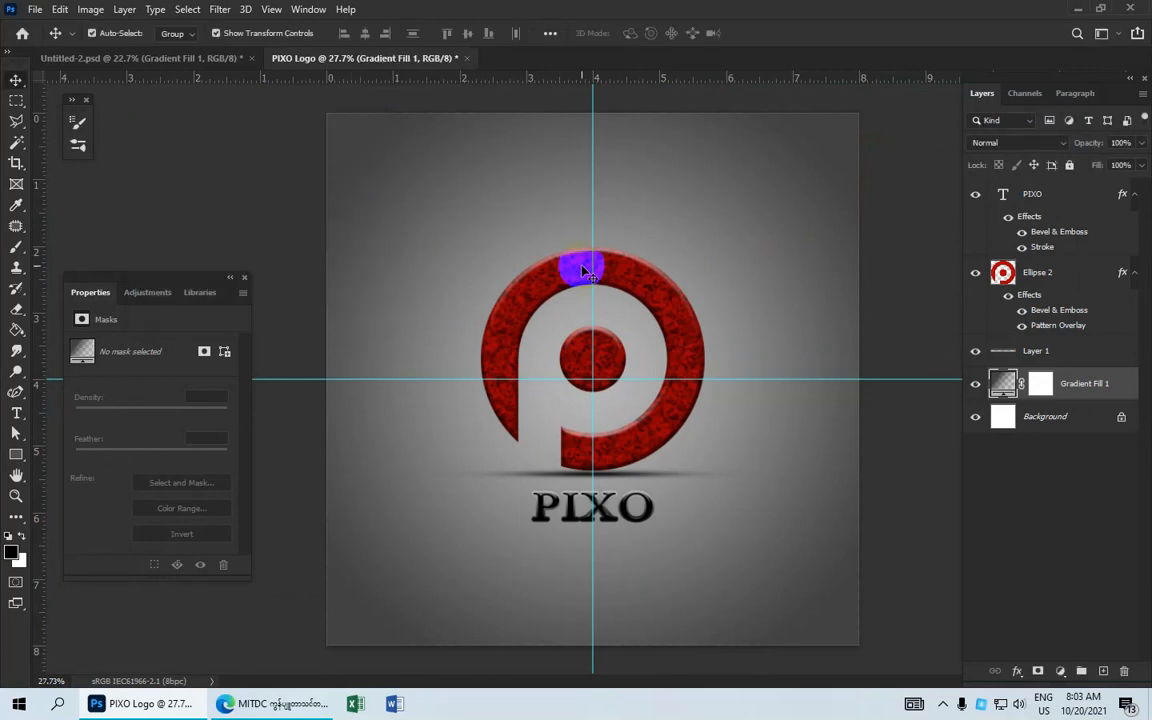
Hide the horizontal and vertical guides crossing the canvas.
left_click(272, 10)
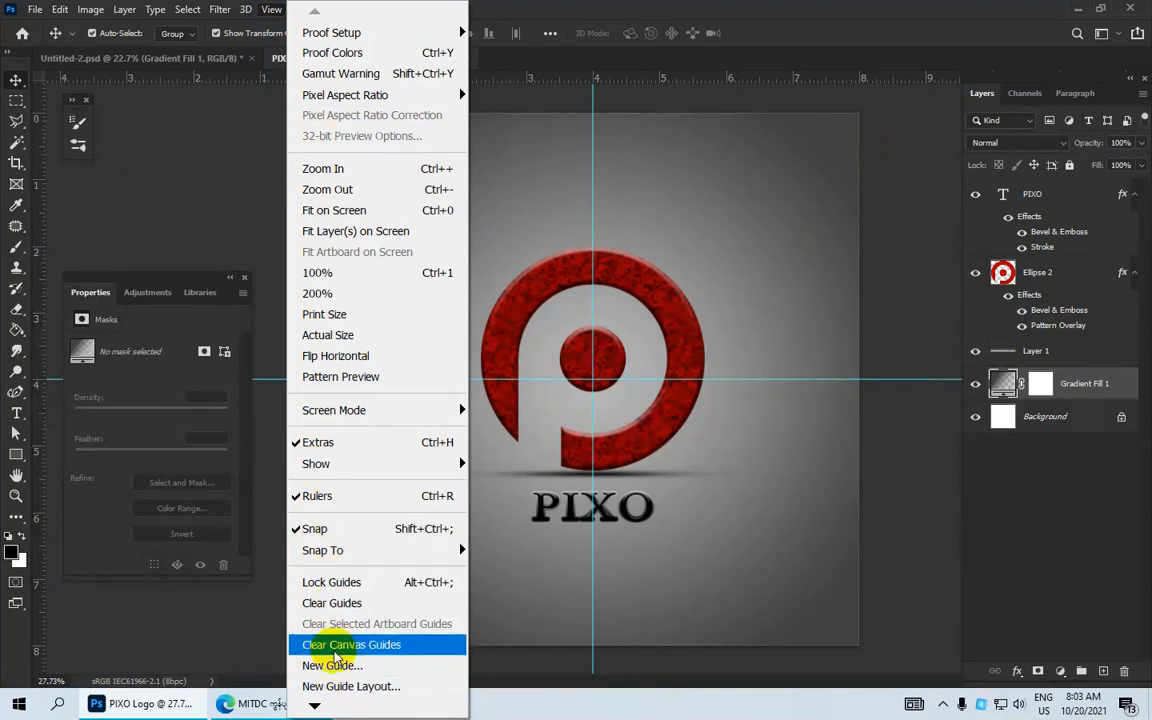
left_click(345, 447)
scroll(630, 347, "down", 3)
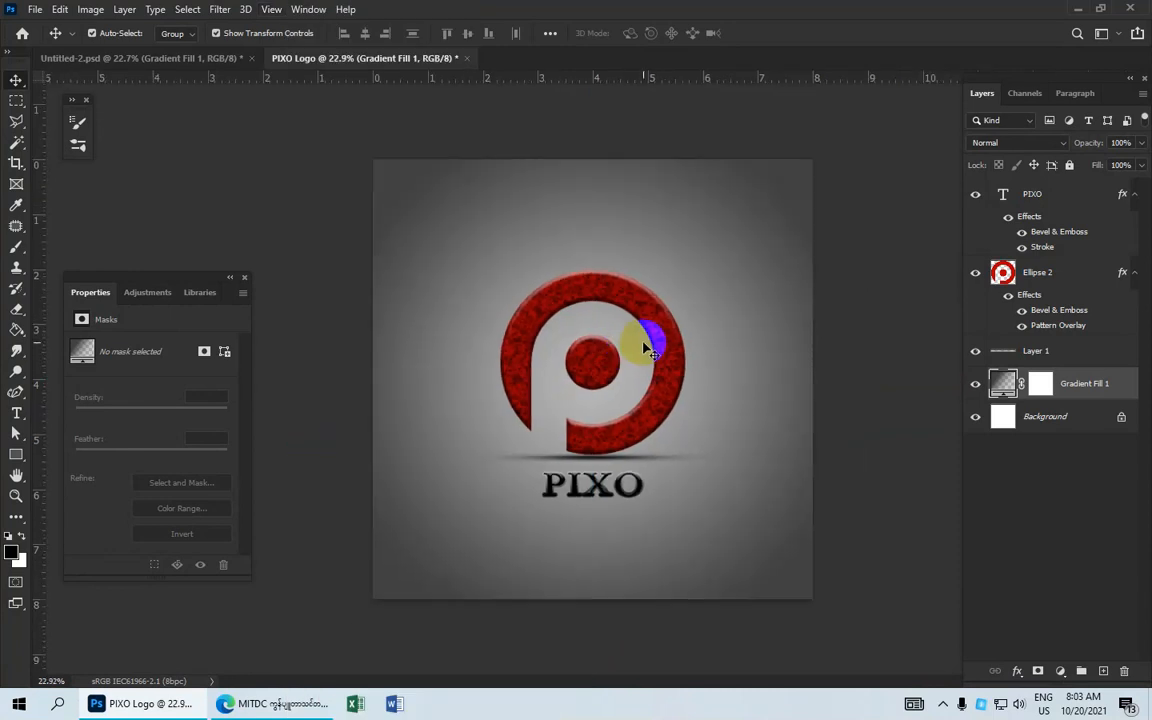
scroll(652, 352, "up", 2)
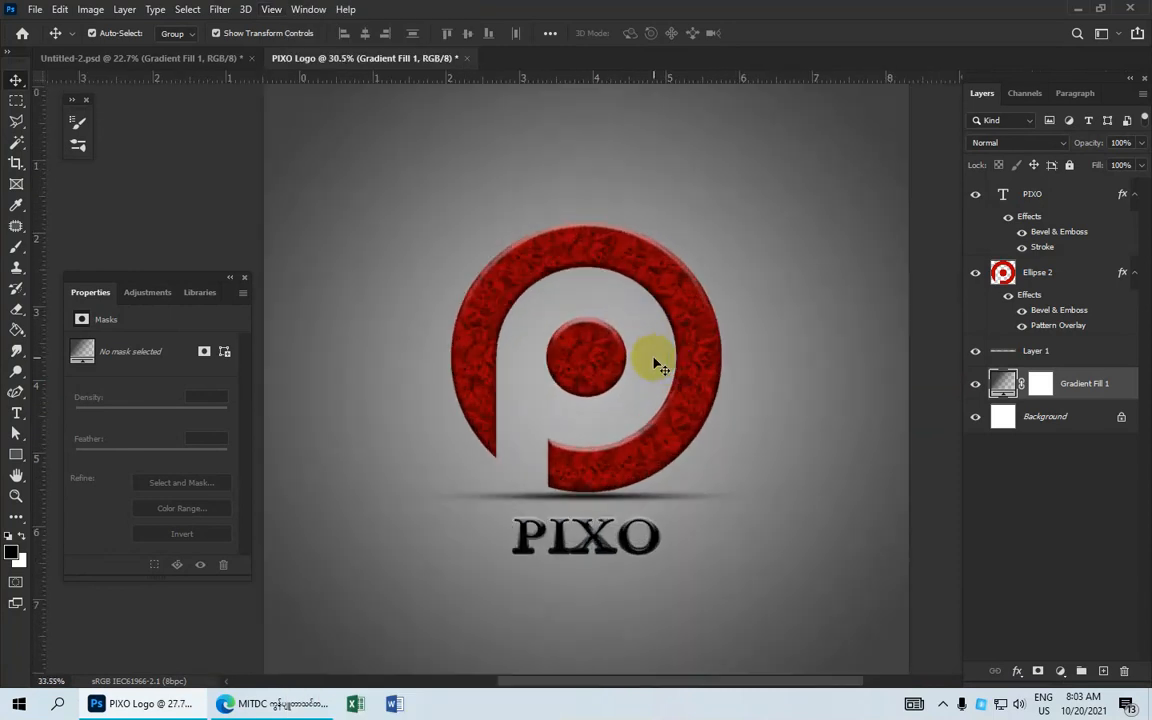
Shift the textured P mark left to an X position of about 1176 px and commit the transform.
left_click(690, 350)
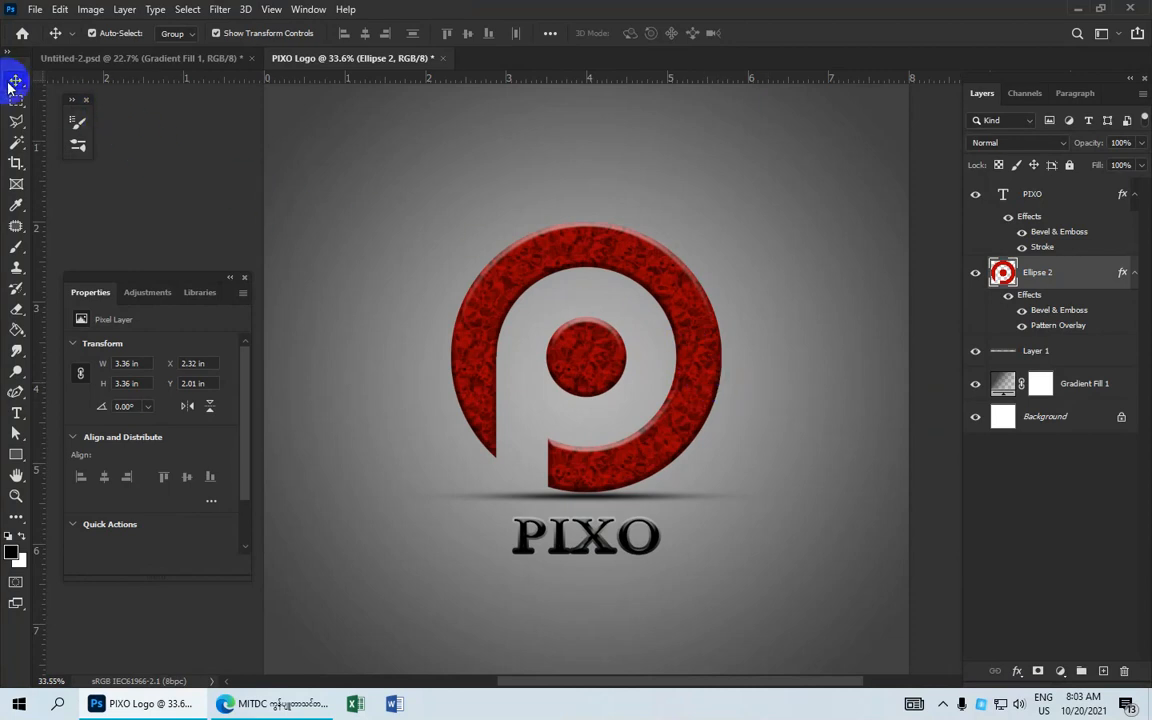
left_click(668, 298)
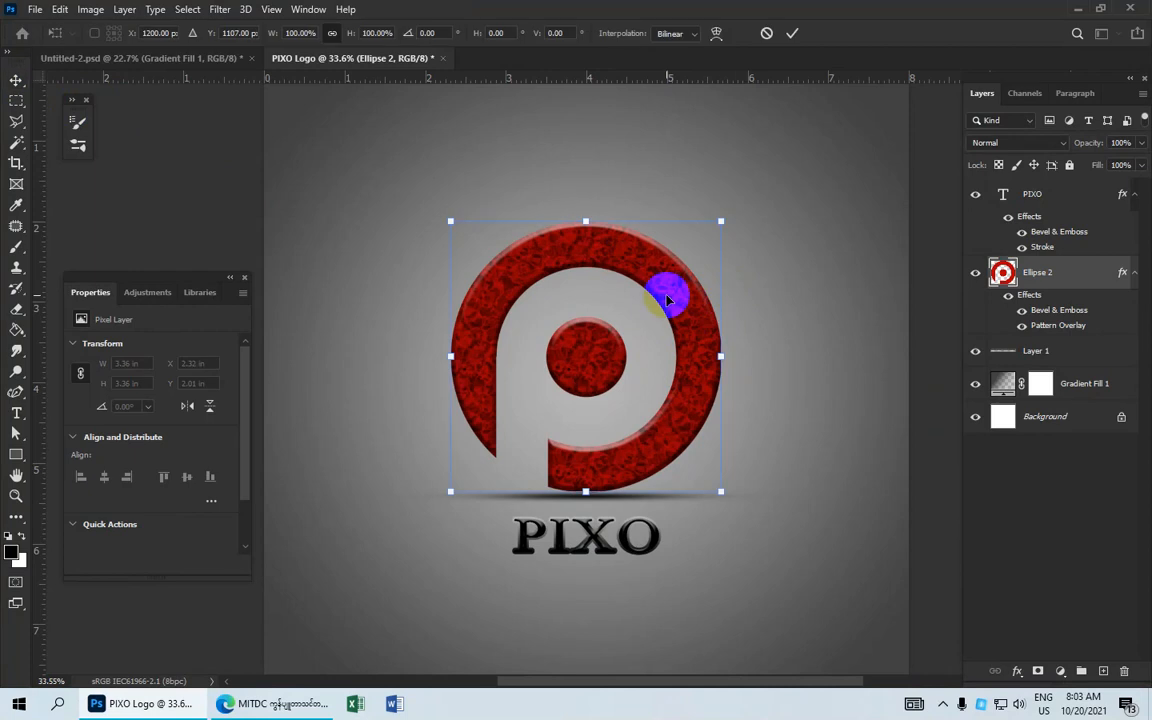
key("Left")
key("Left")
key("Left")
key("Left")
key("Left")
key("Left")
key("Left")
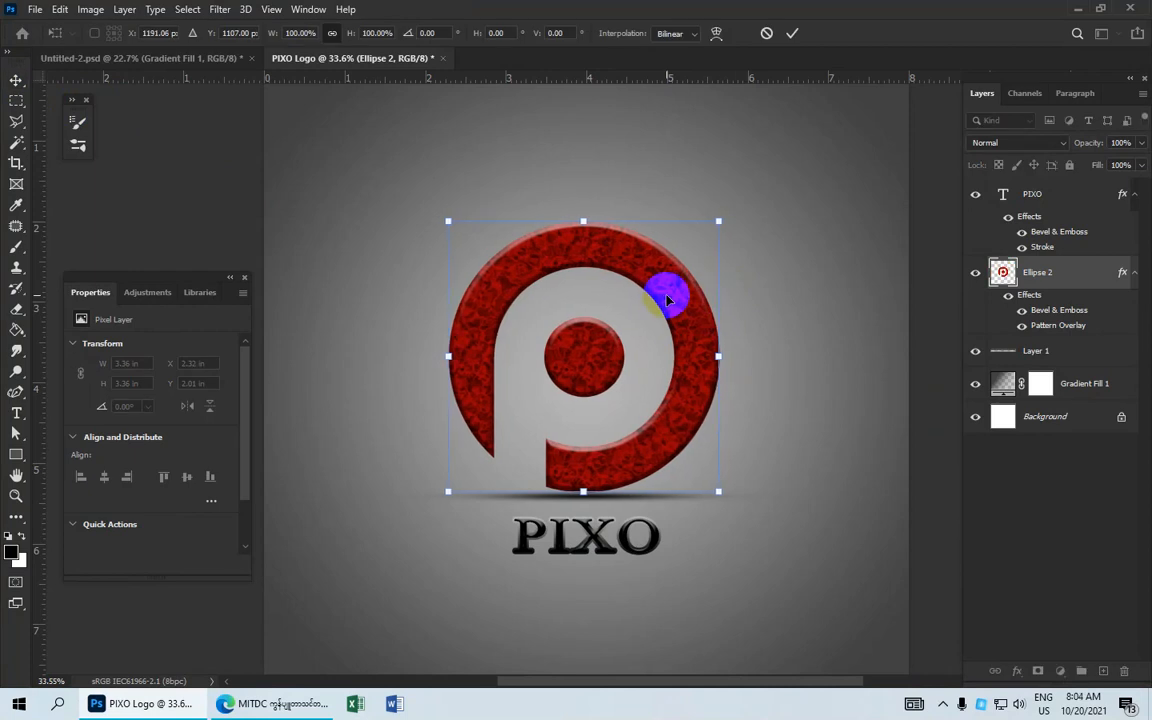
key("Left")
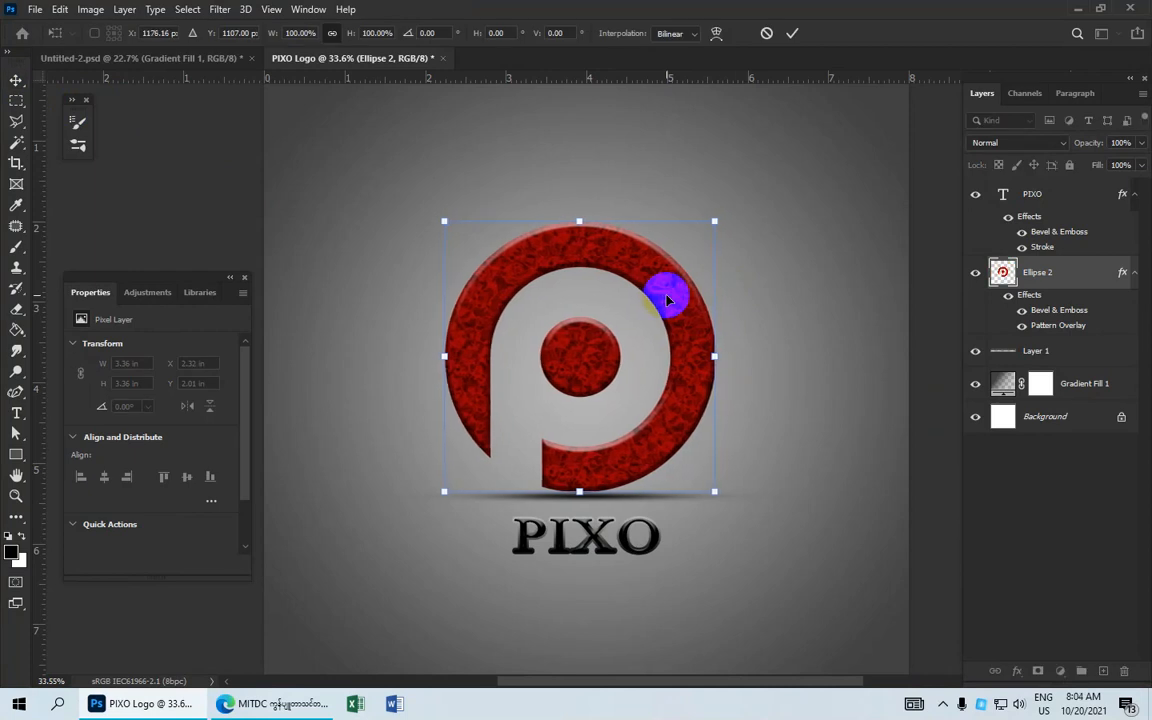
key("Left")
key("Left")
key("Left")
key("Left")
key("Left")
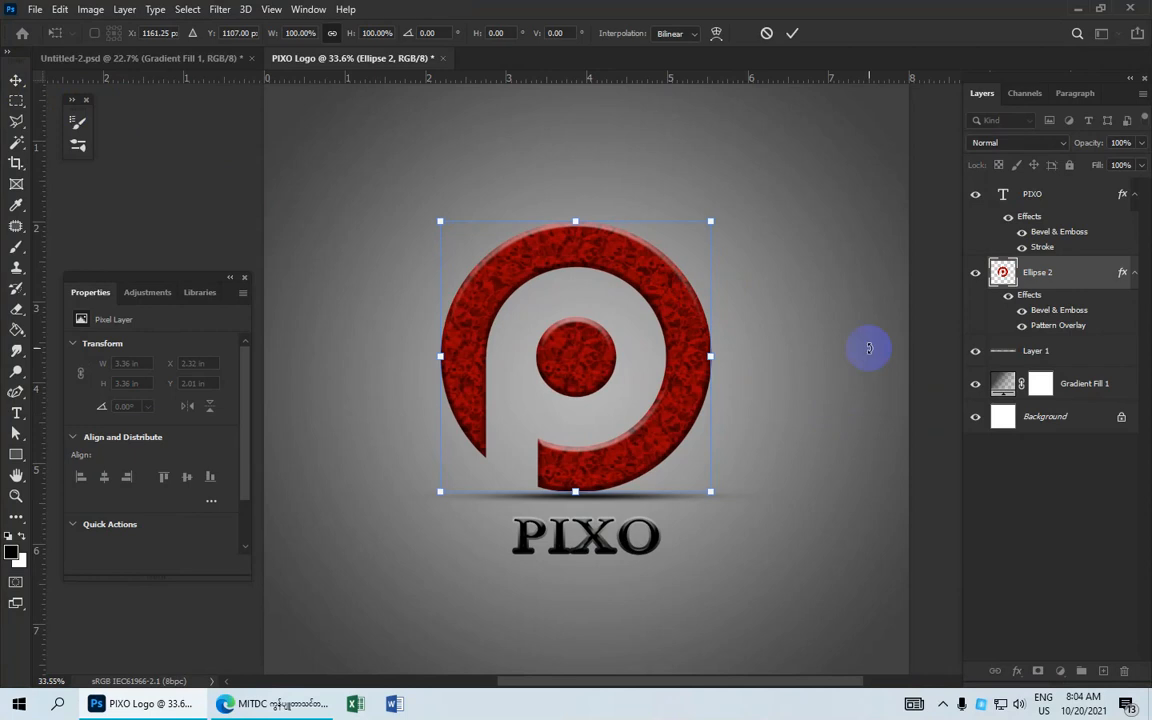
left_click_drag(689, 337, 698, 343)
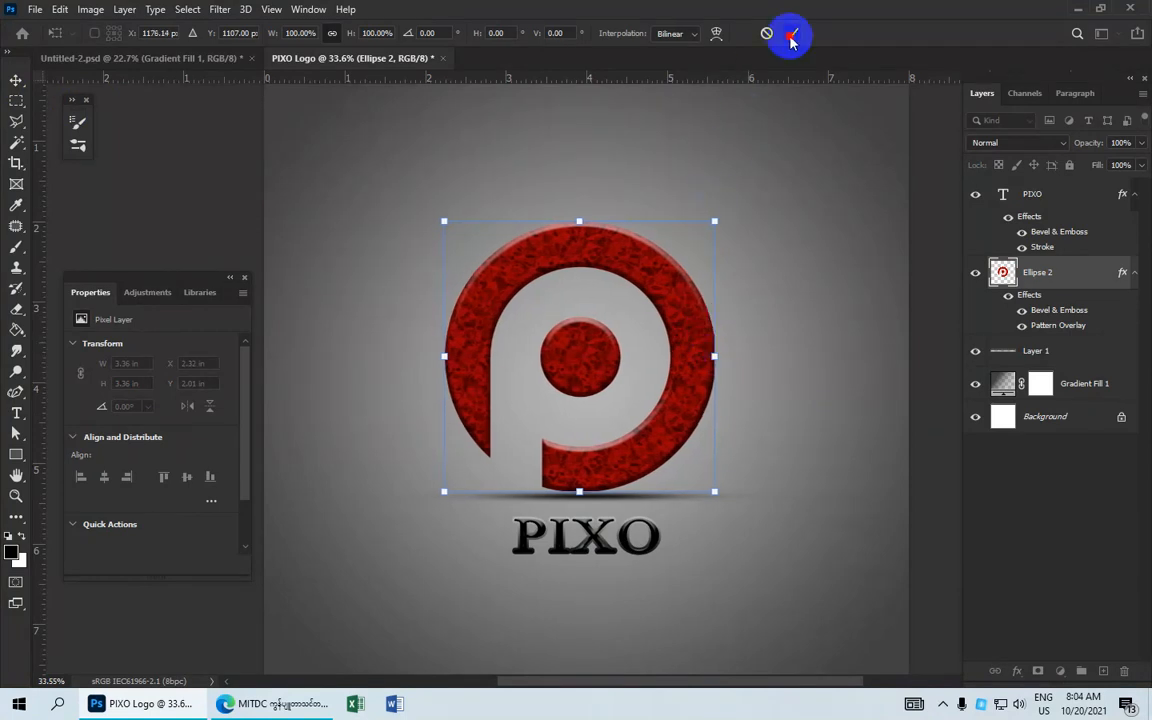
left_click(791, 33)
Shift the PIXO text slightly to the right beneath the shadow line.
left_click(1061, 351)
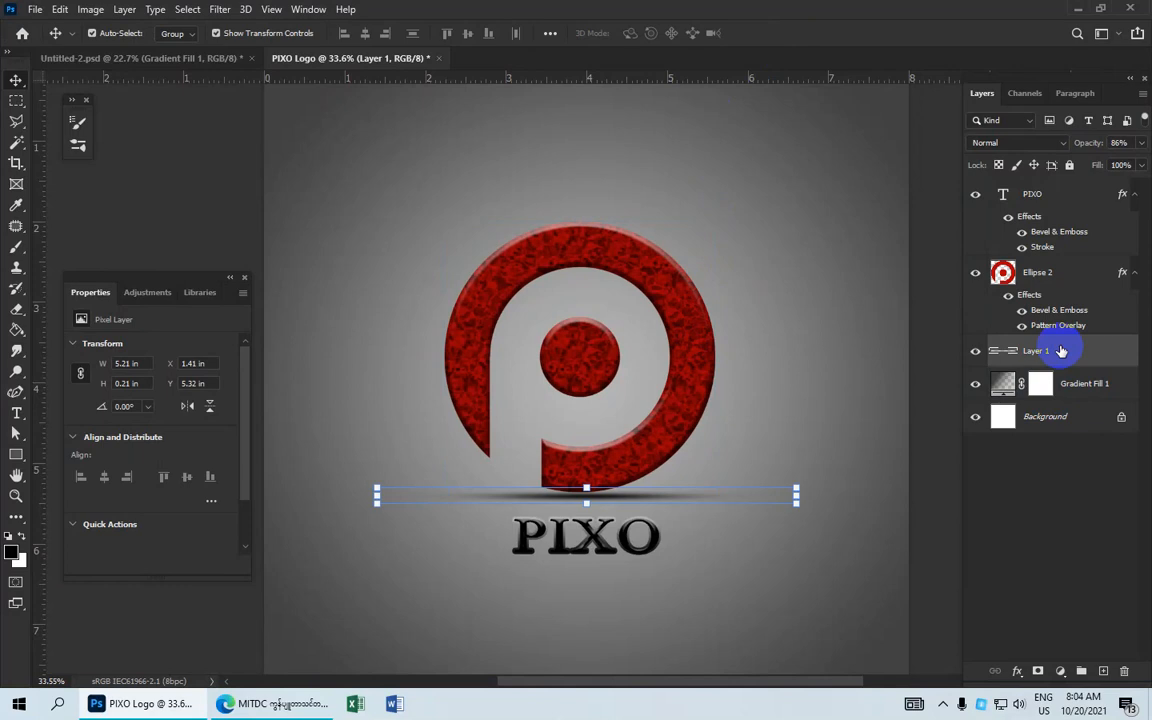
left_click(855, 357)
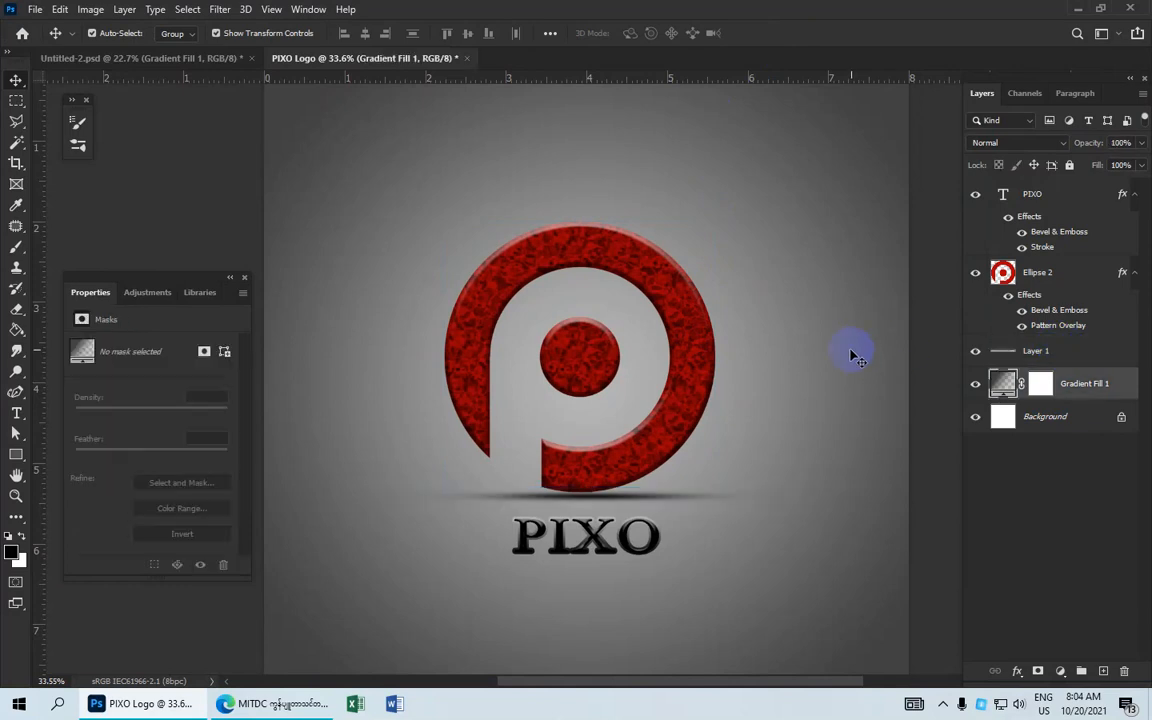
left_click(604, 537)
left_click_drag(597, 537, 603, 535)
left_click(768, 476)
scroll(768, 475, "down", 5)
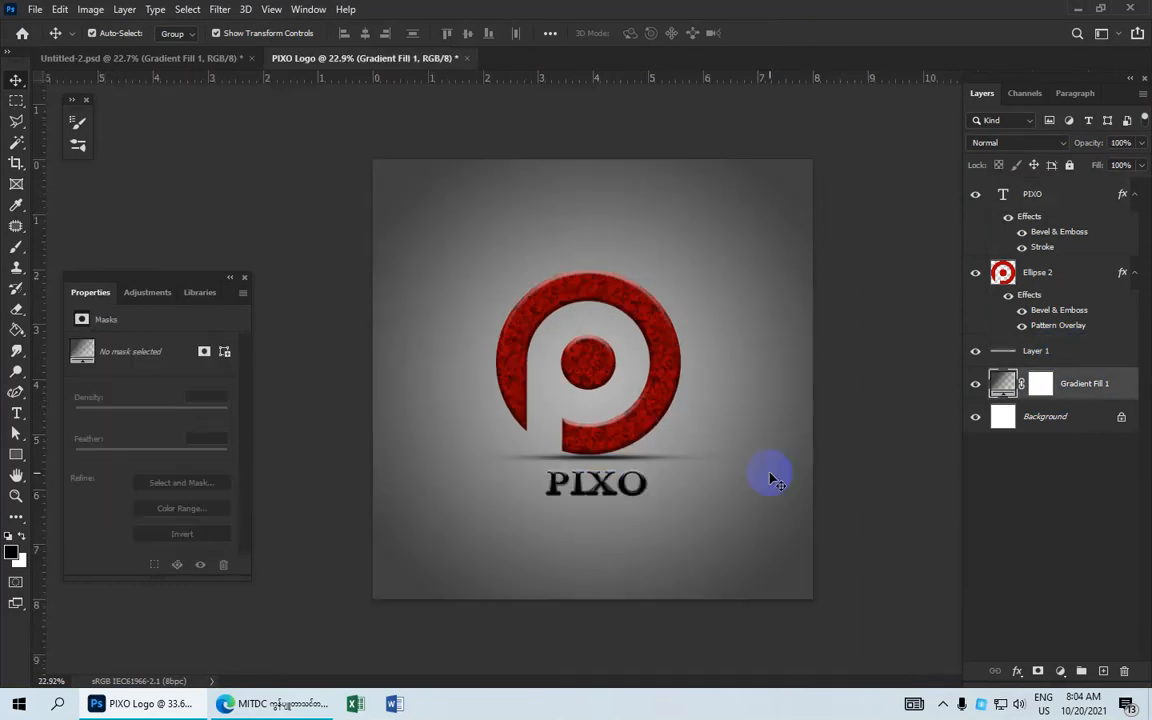
scroll(768, 475, "up", 5)
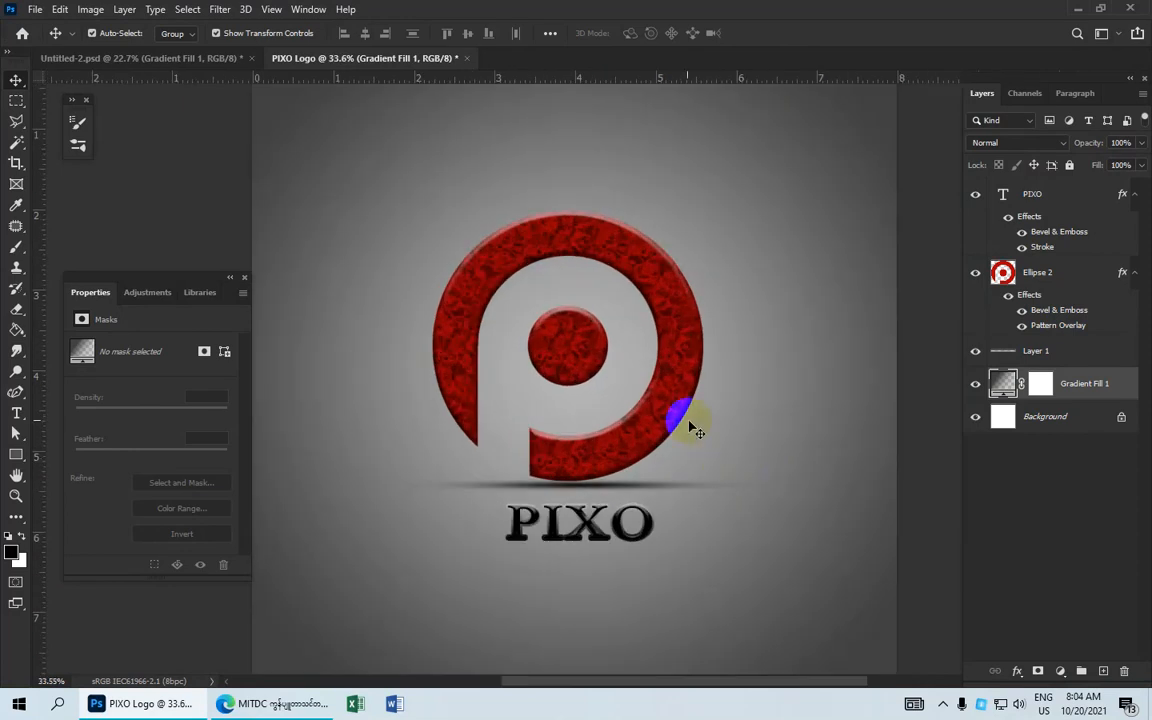
Save the design to the Desktop as the JPEG file PIXO Logo.jpg at quality 12 (Maximum) with Baseline Optimized format.
left_click(34, 9)
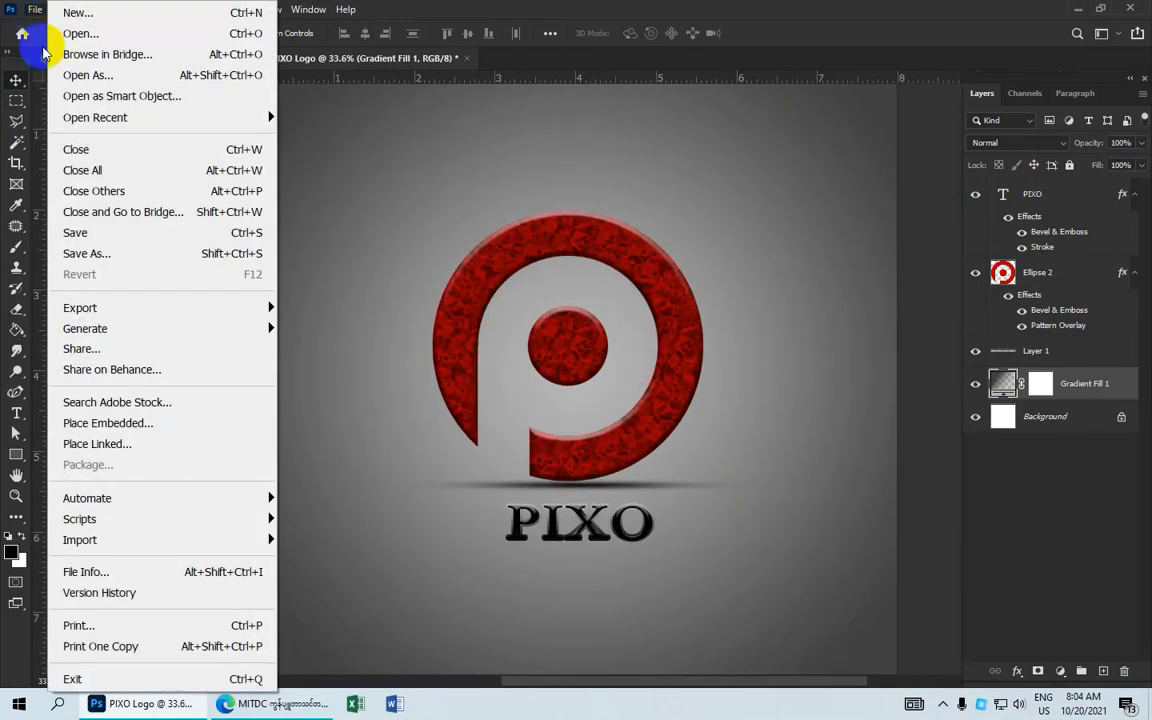
left_click(130, 258)
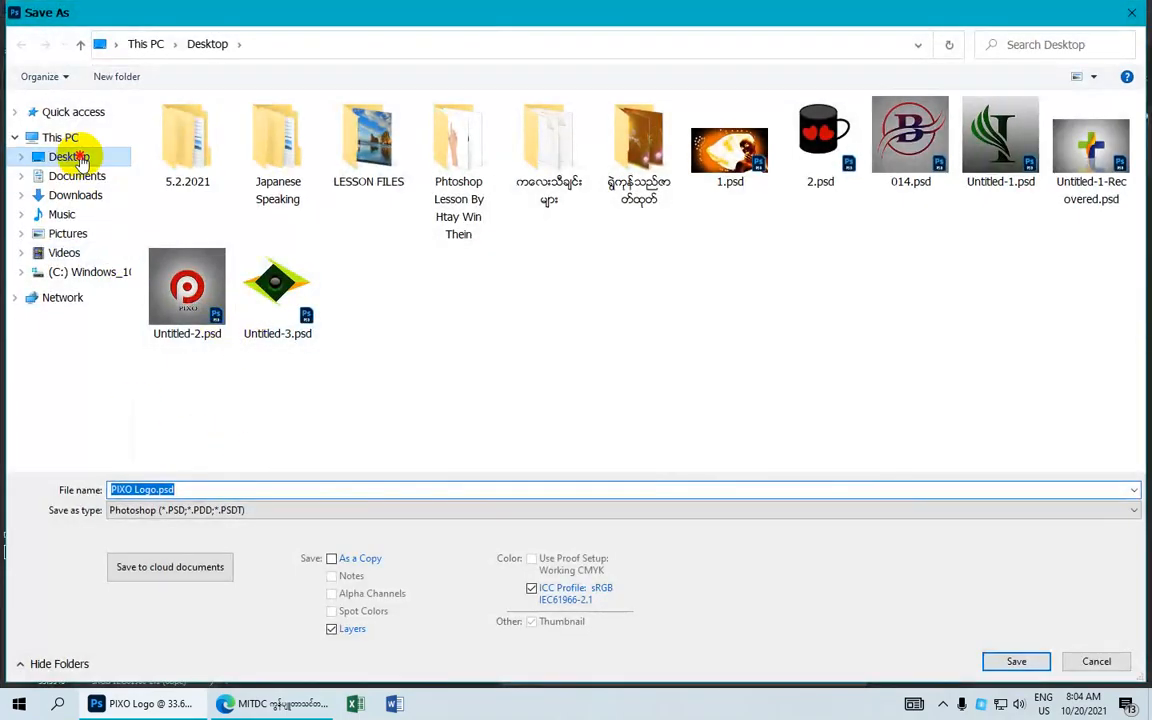
left_click(75, 156)
left_click(199, 489)
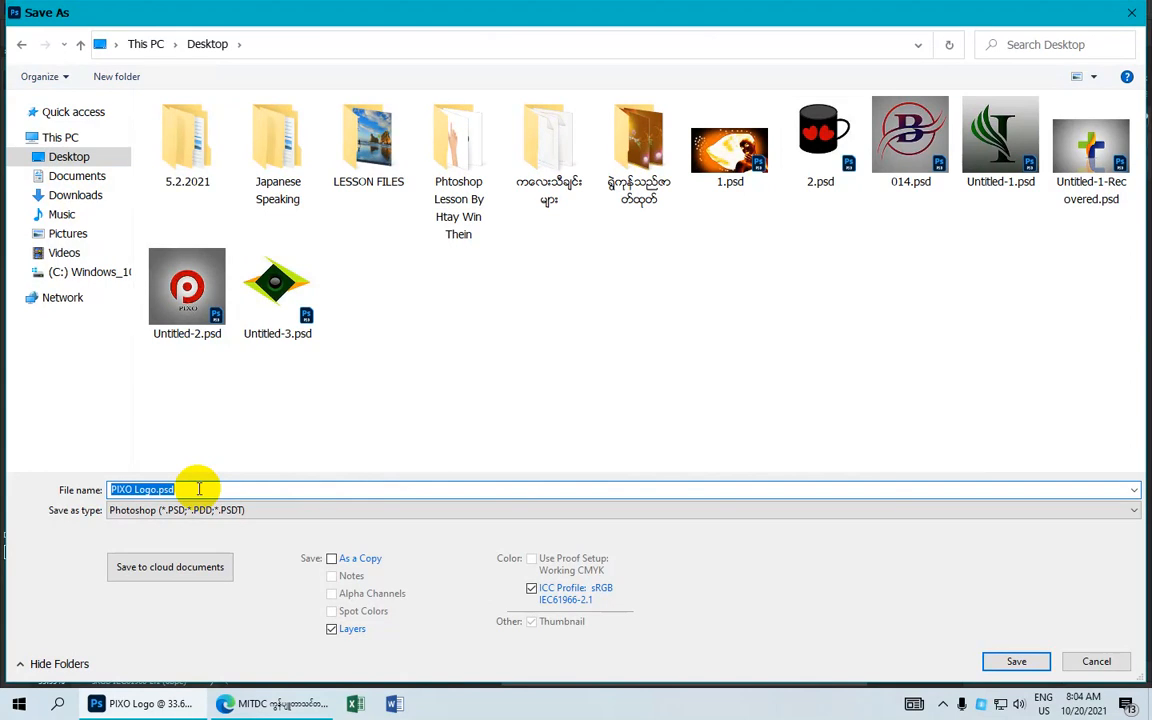
left_click(132, 489)
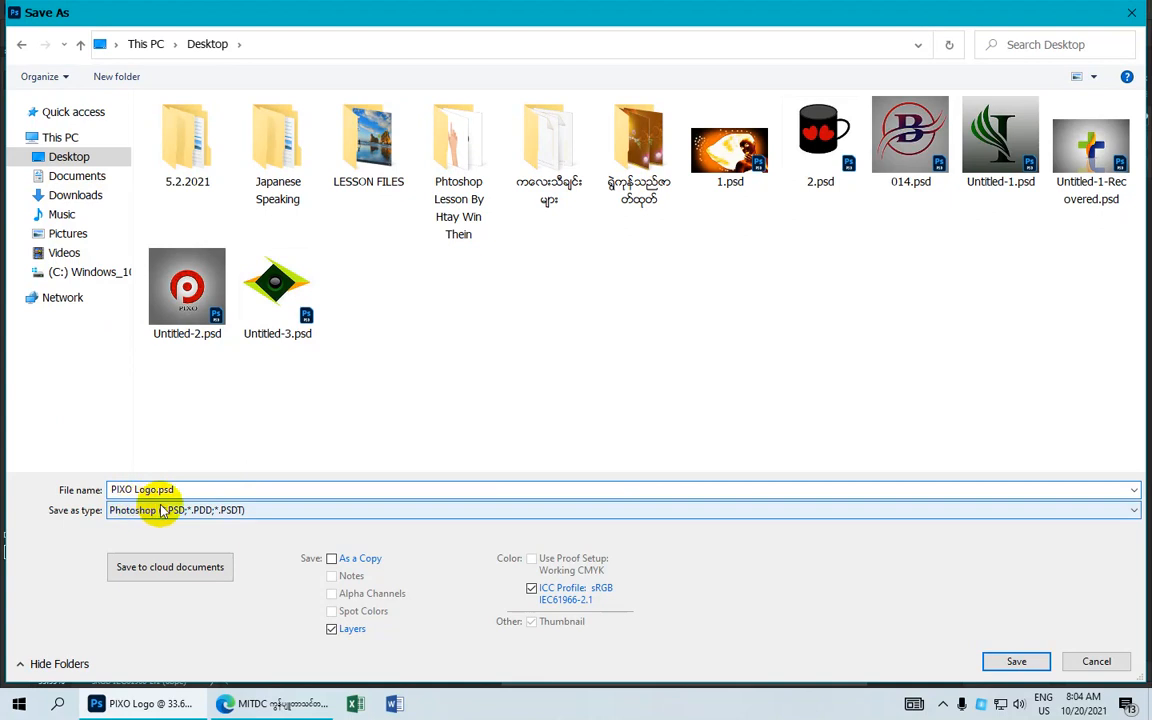
left_click(165, 518)
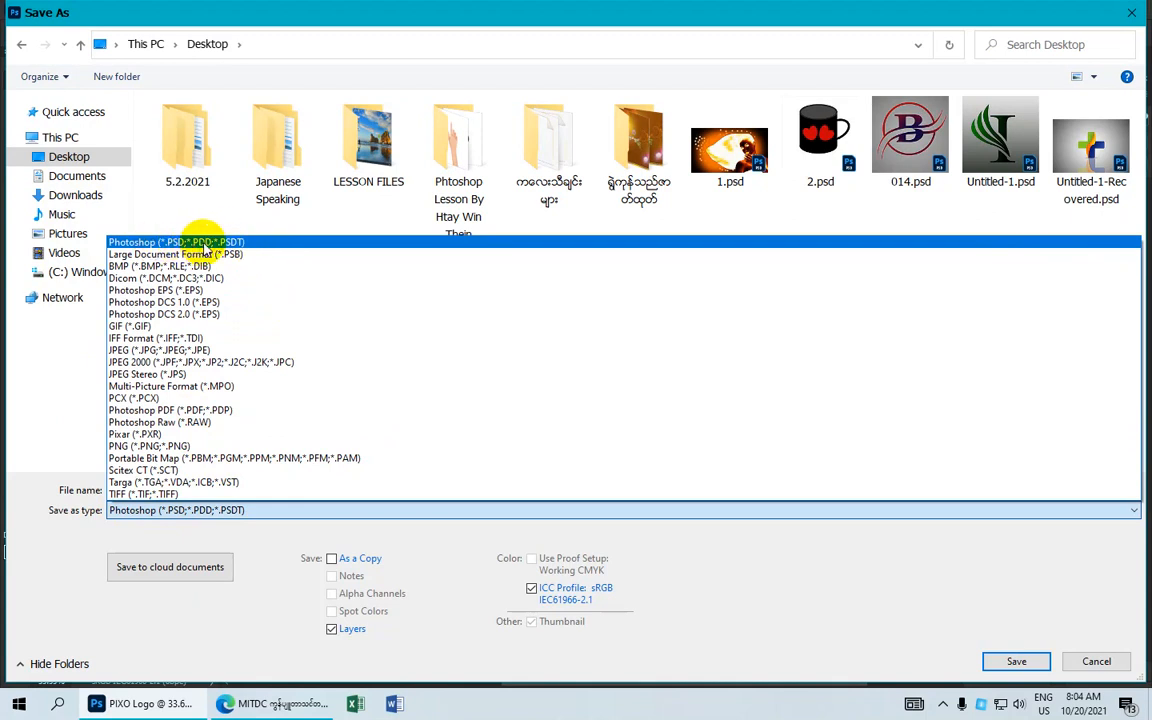
left_click(204, 350)
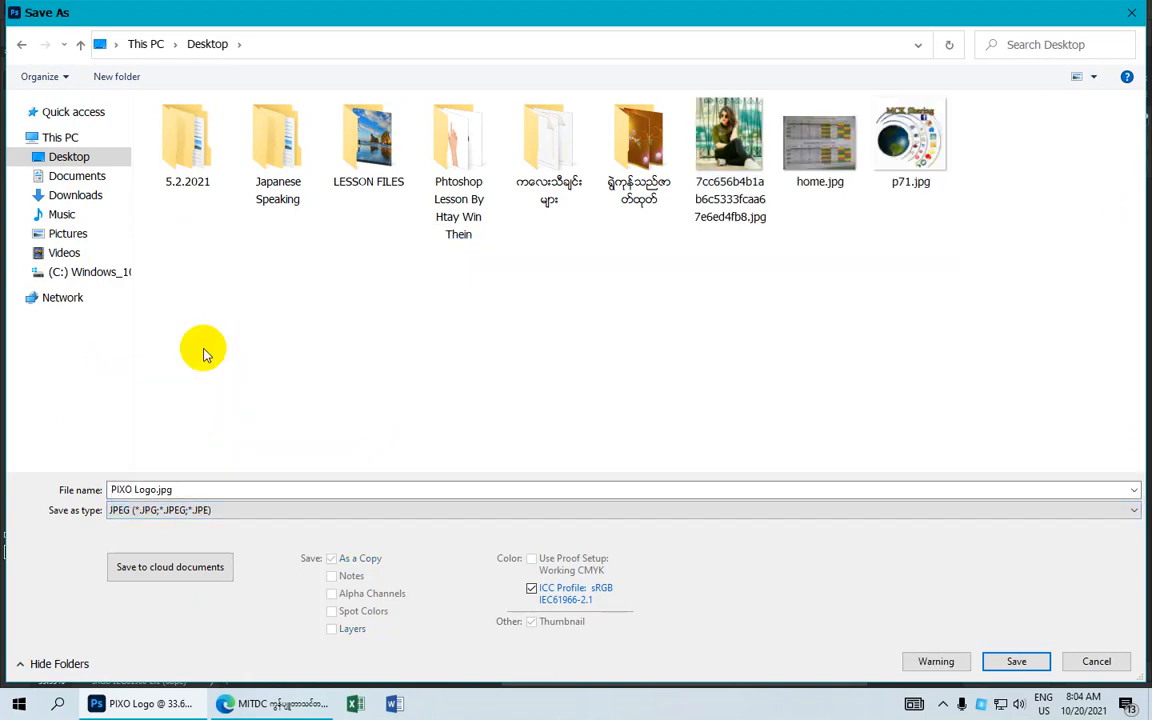
left_click(1012, 660)
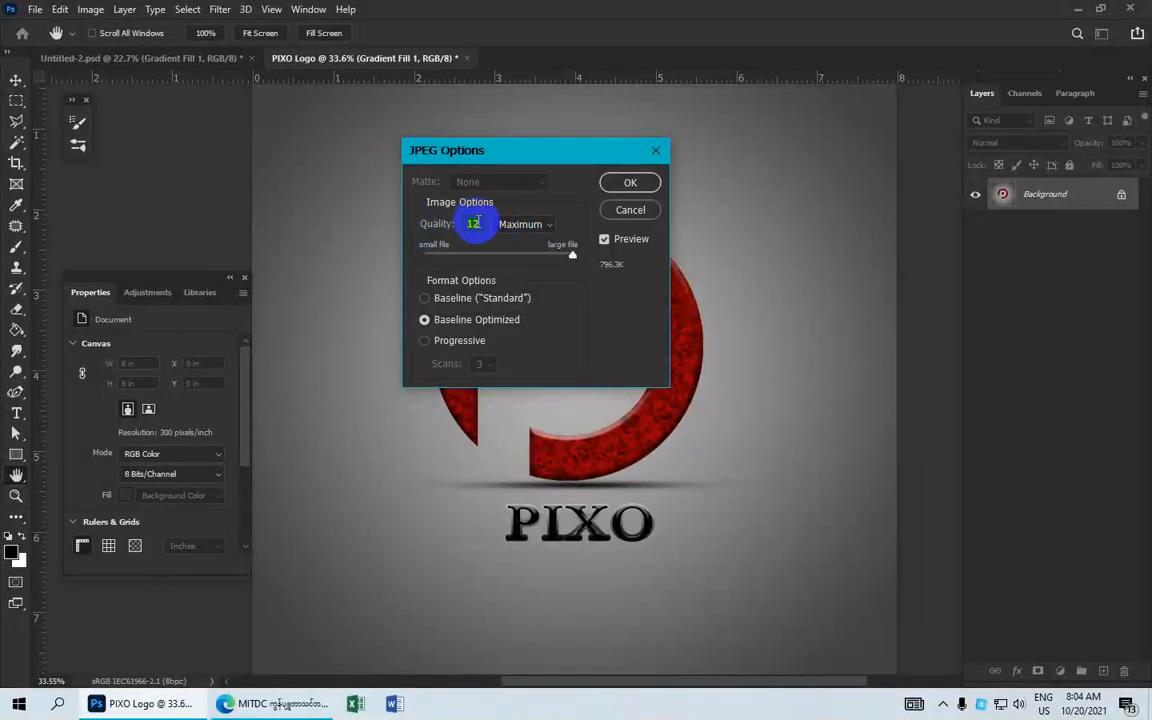
left_click(630, 183)
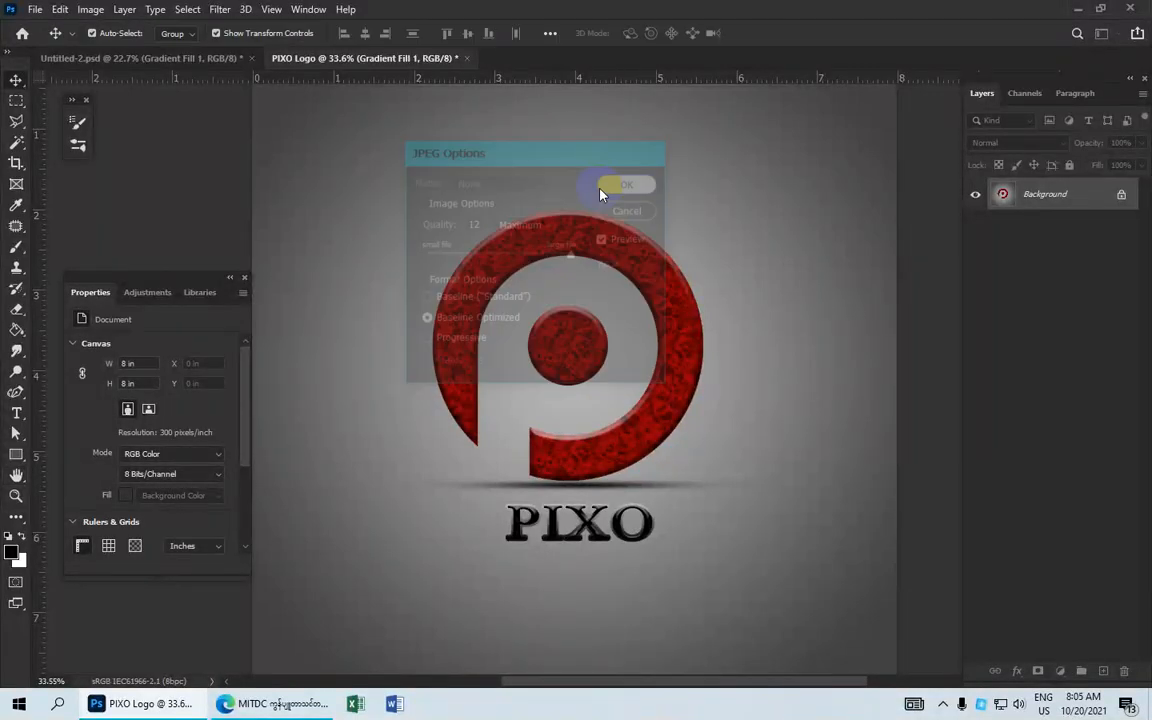
Review the finished logo as a whole and minimize the window to check the desktop for the saved PIXO Logo.jpg.
scroll(578, 283, "up", 2)
scroll(590, 283, "down", 4)
scroll(591, 283, "down", 1)
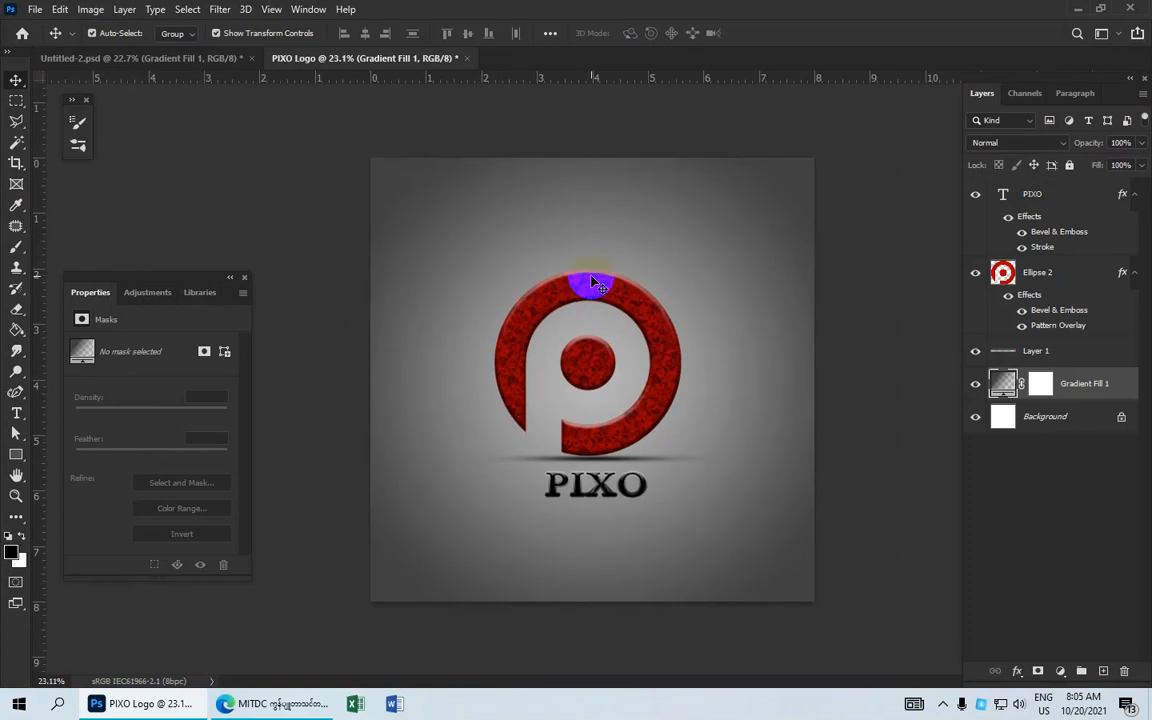
scroll(592, 283, "up", 3)
scroll(593, 285, "down", 3)
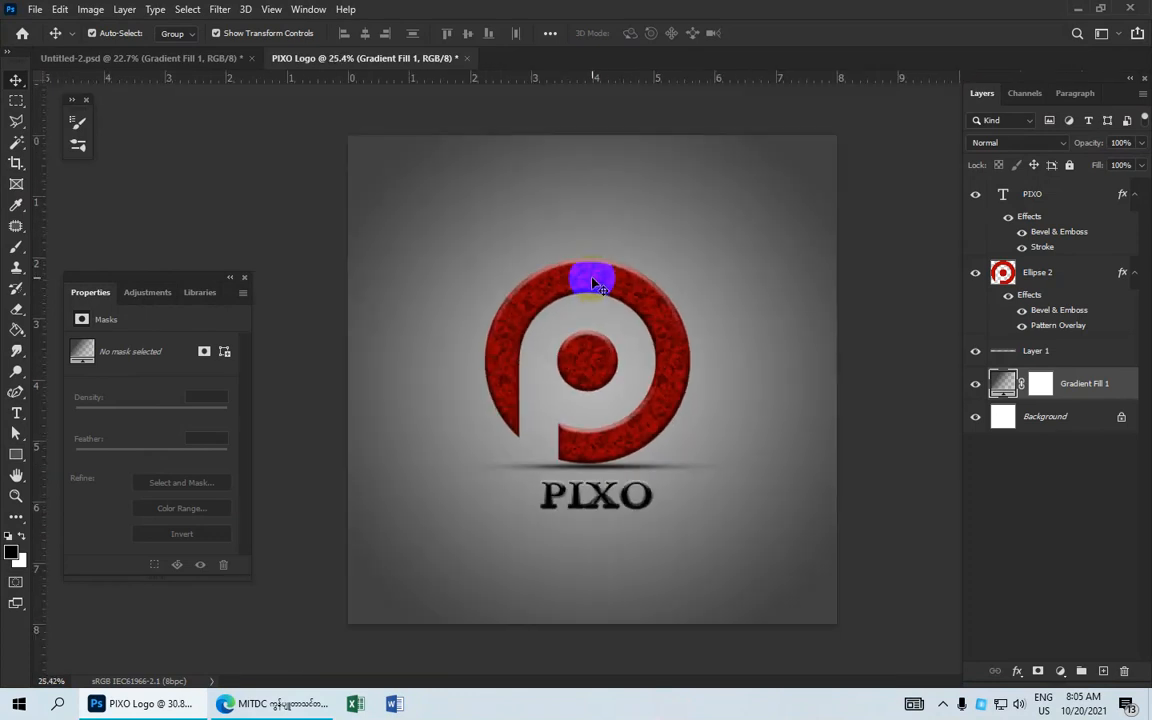
scroll(592, 284, "down", 2)
scroll(594, 286, "up", 3)
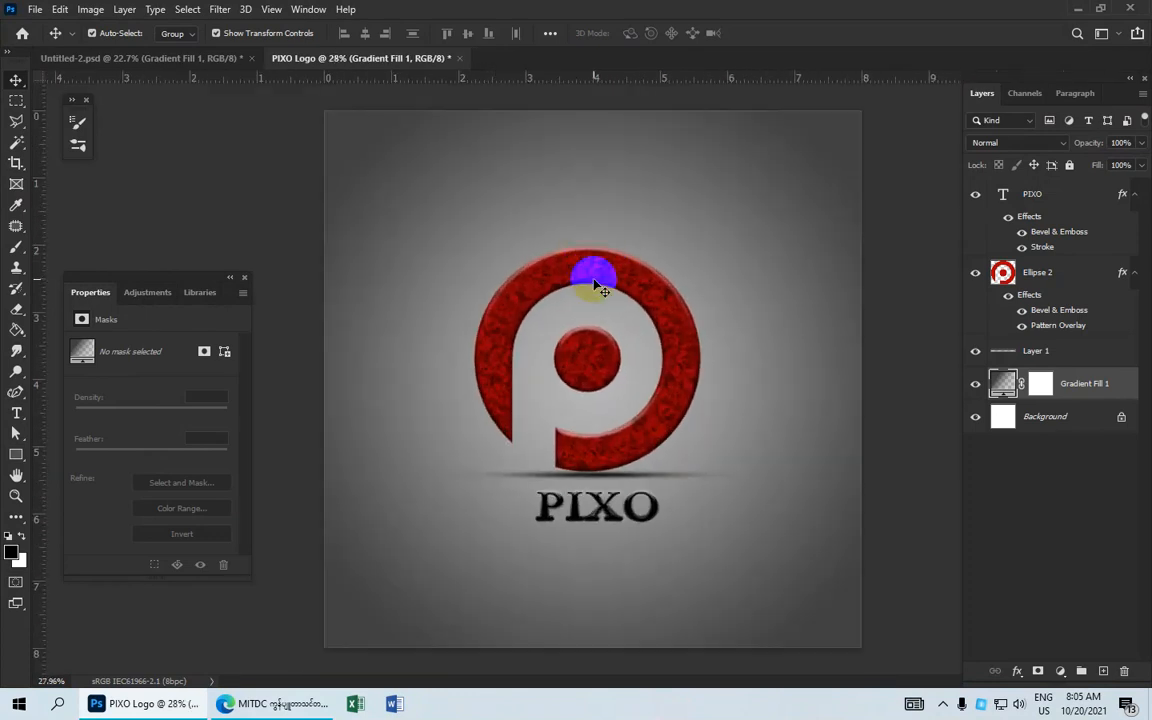
left_click(1079, 17)
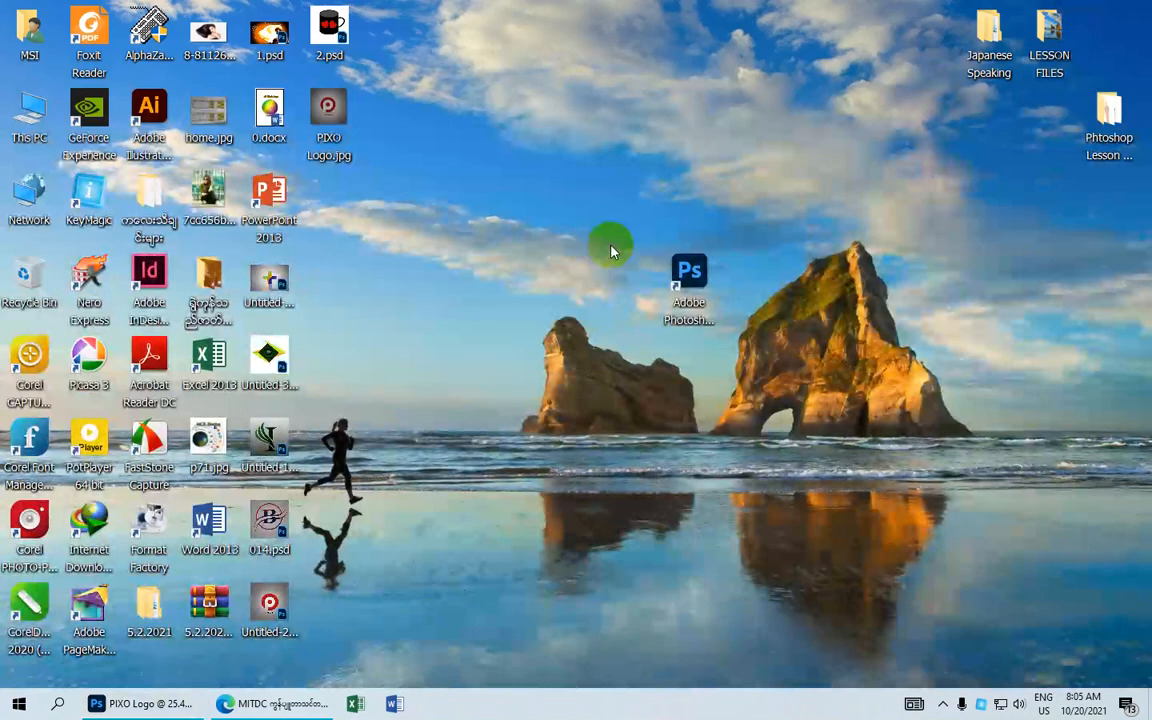